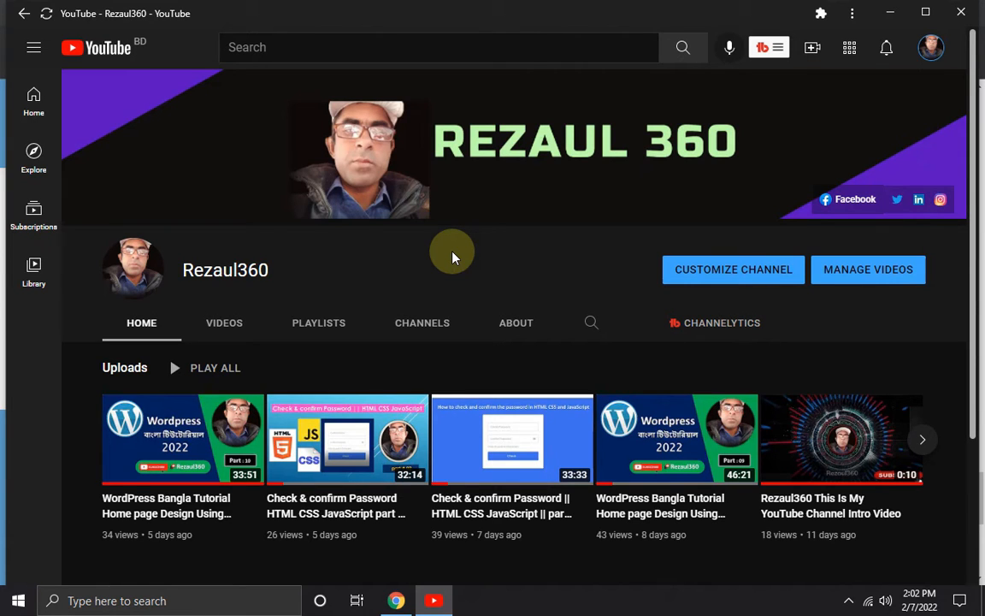
# - Switch to Chrome and compare the local home page's team and news sections with the Airi demo's Latest News section
pyautogui.hotkey('alt', 'Tab')
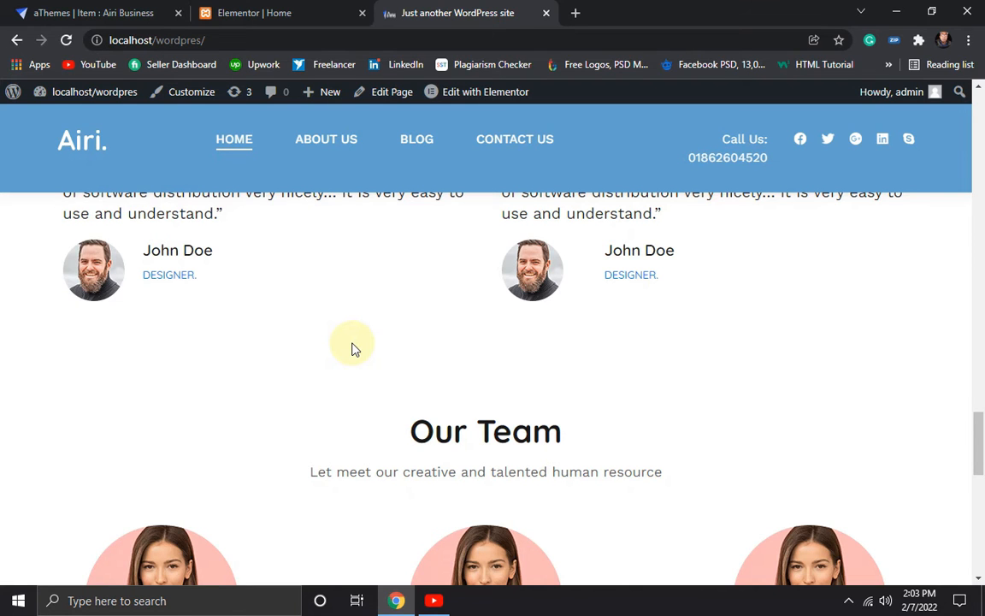
pyautogui.scroll(-6, 355, 349)
pyautogui.scroll(3, 358, 330)
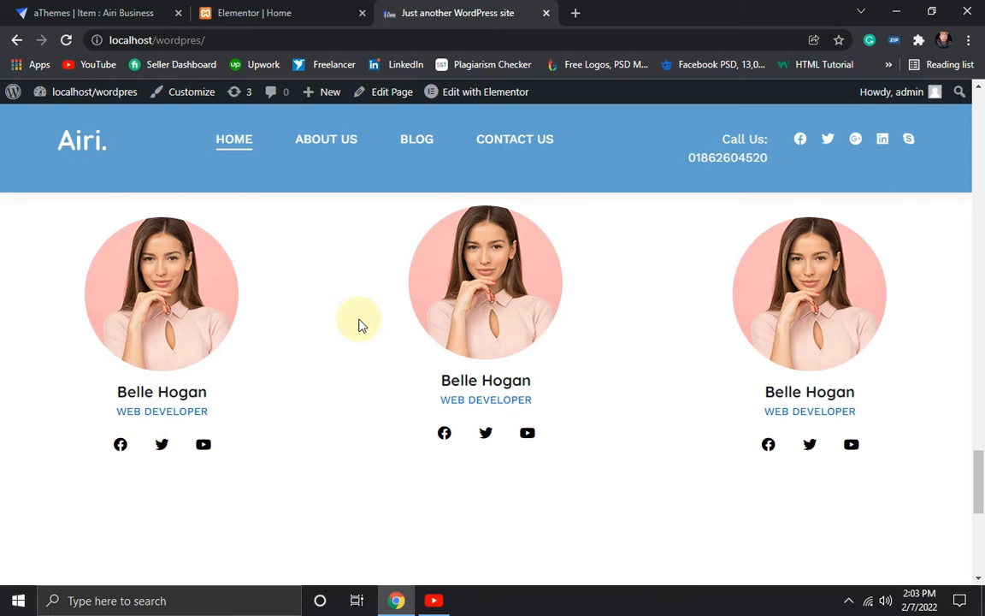
pyautogui.scroll(-5, 360, 325)
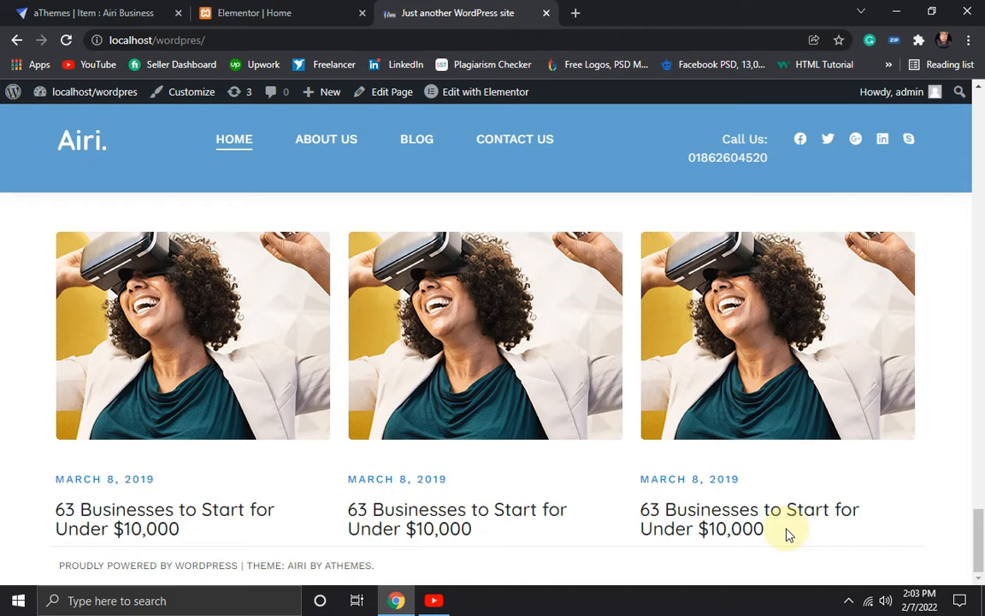
pyautogui.click(72, 12)
pyautogui.scroll(-6, 544, 354)
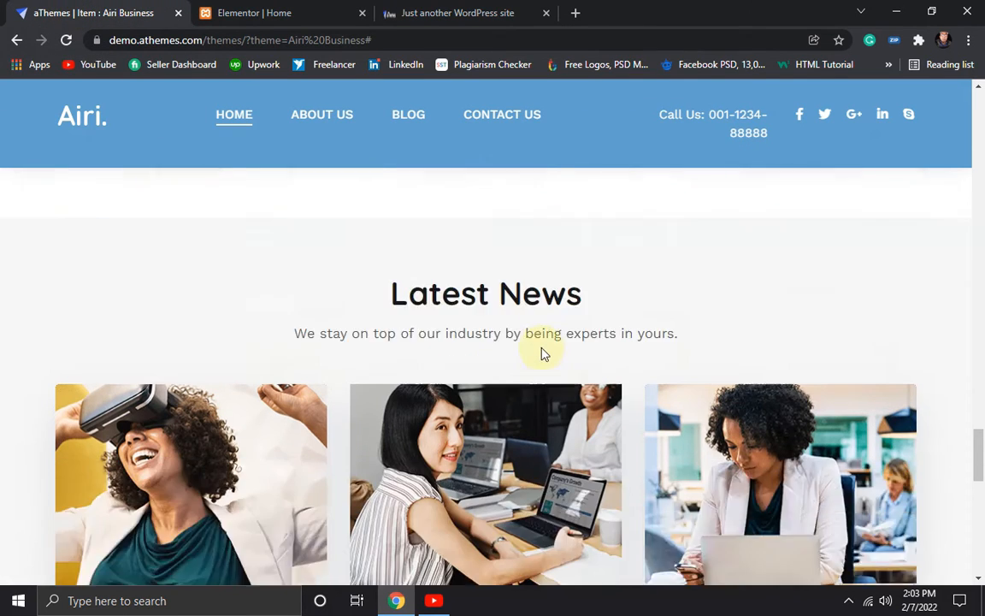
pyautogui.scroll(3, 544, 354)
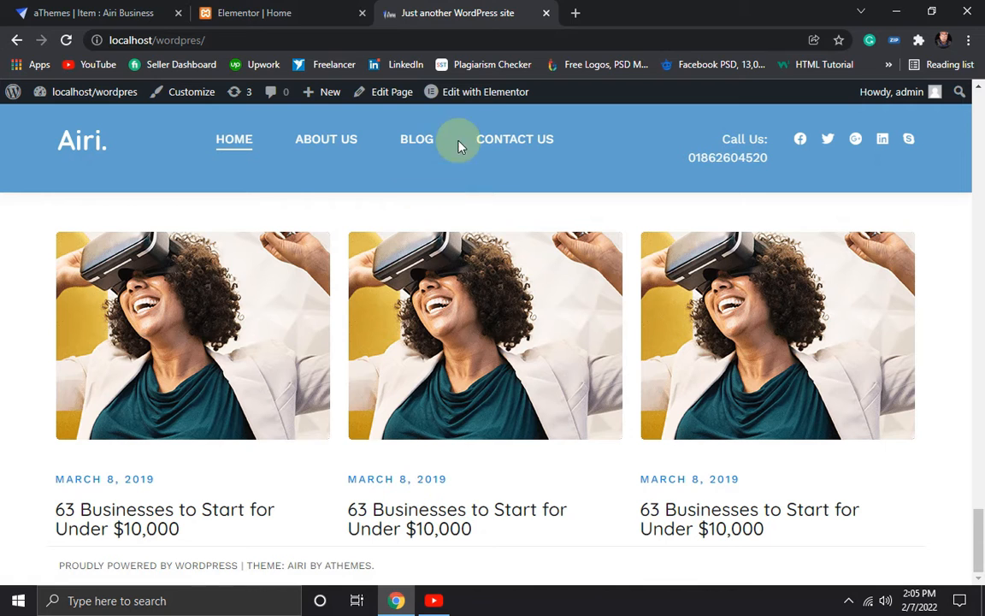
# - Add a Button widget below the "63 Businesses to Start for Under $10,000" heading in the first news column
pyautogui.click(256, 12)
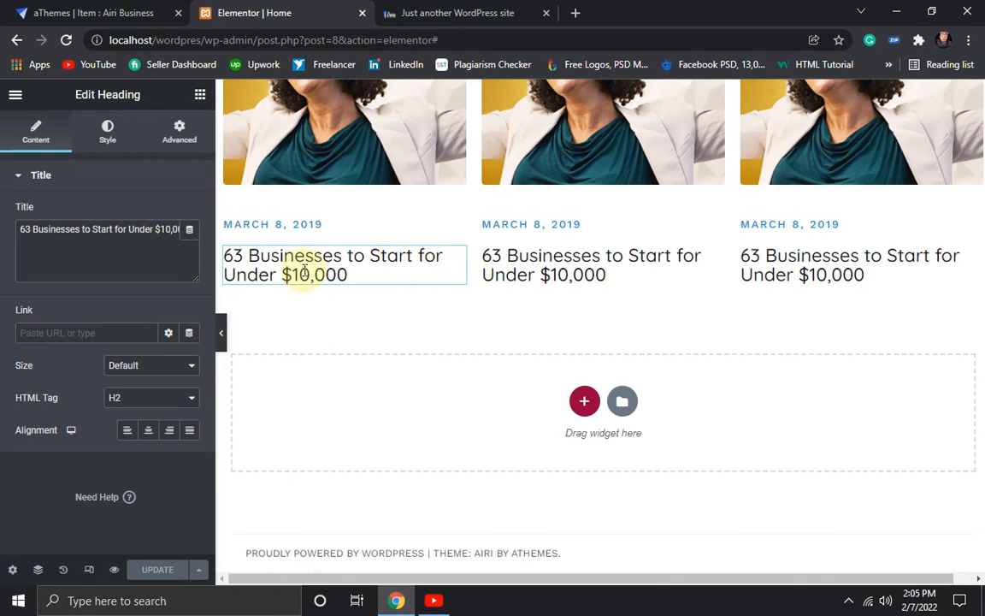
pyautogui.click(197, 95)
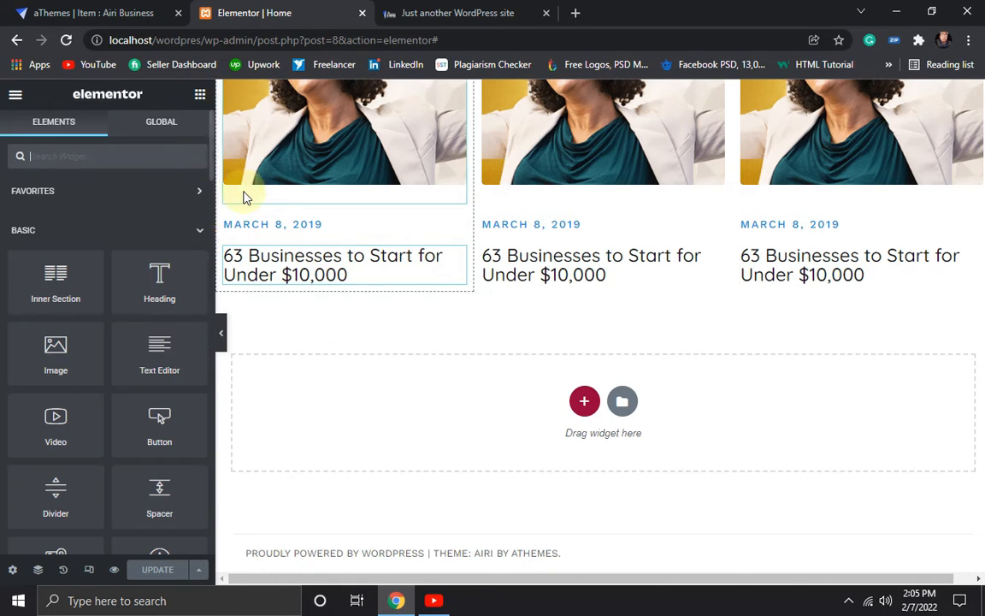
pyautogui.moveTo(161, 424); pyautogui.dragTo(317, 292)
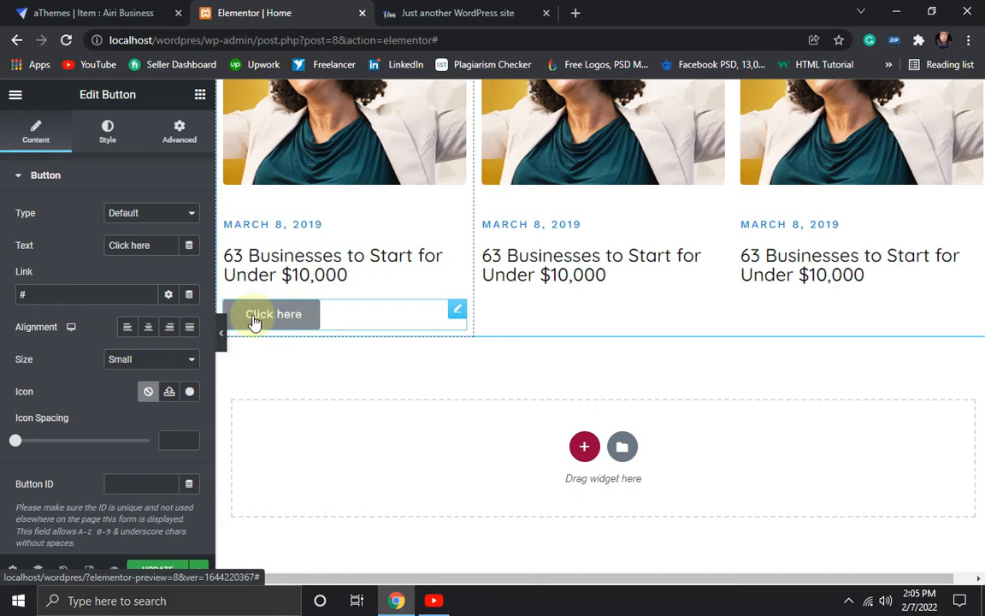
# - Copy the BUSINESS label from the demo's first news card and use it as the new button's text
pyautogui.click(33, 12)
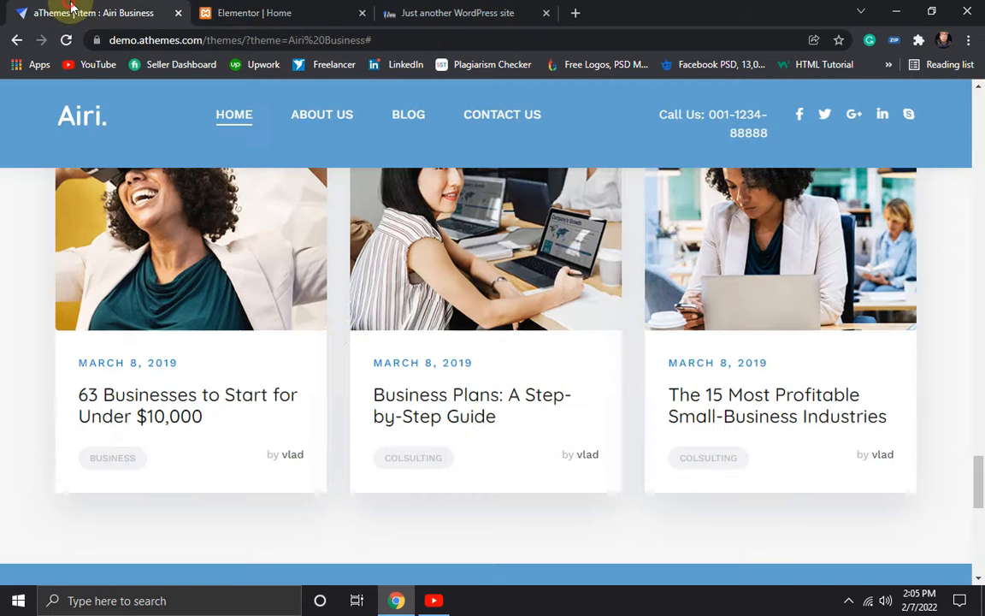
pyautogui.doubleClick(119, 456)
pyautogui.hotkey('ctrl', 'c')
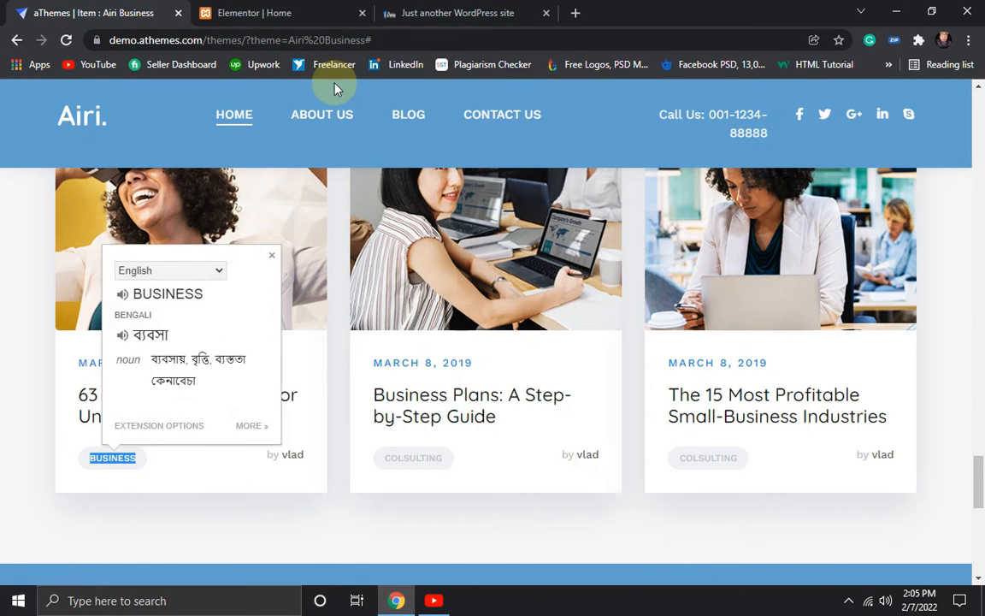
pyautogui.click(252, 12)
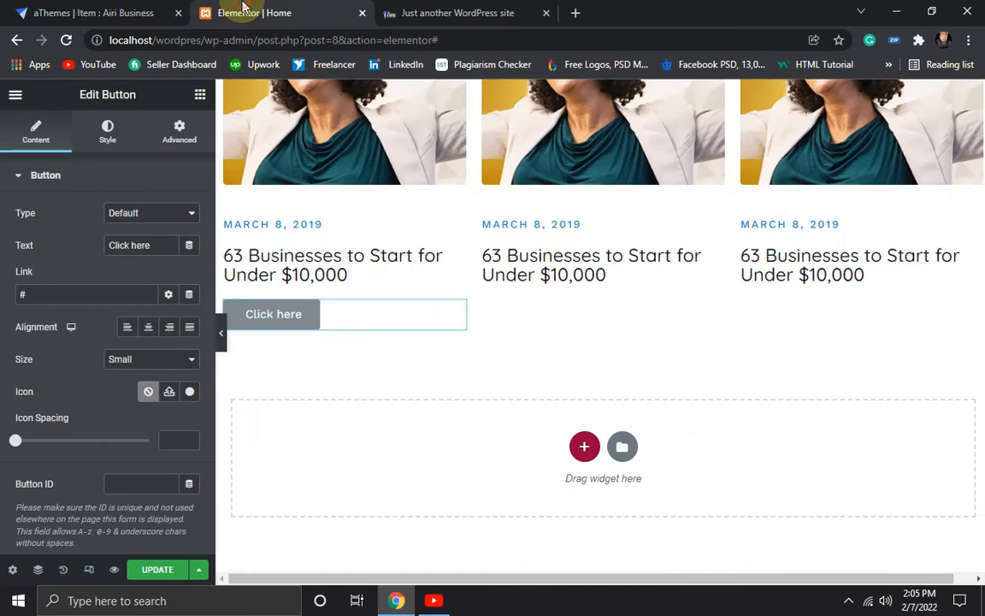
pyautogui.tripleClick(155, 246)
pyautogui.hotkey('ctrl', 'v')
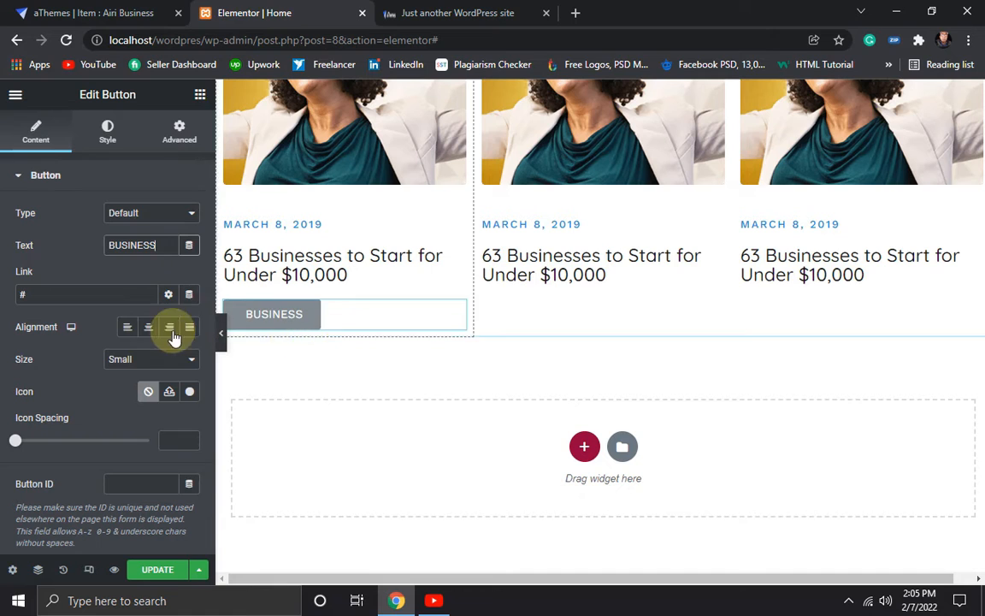
# - Set the BUSINESS button's normal background colour to #fff
pyautogui.click(109, 135)
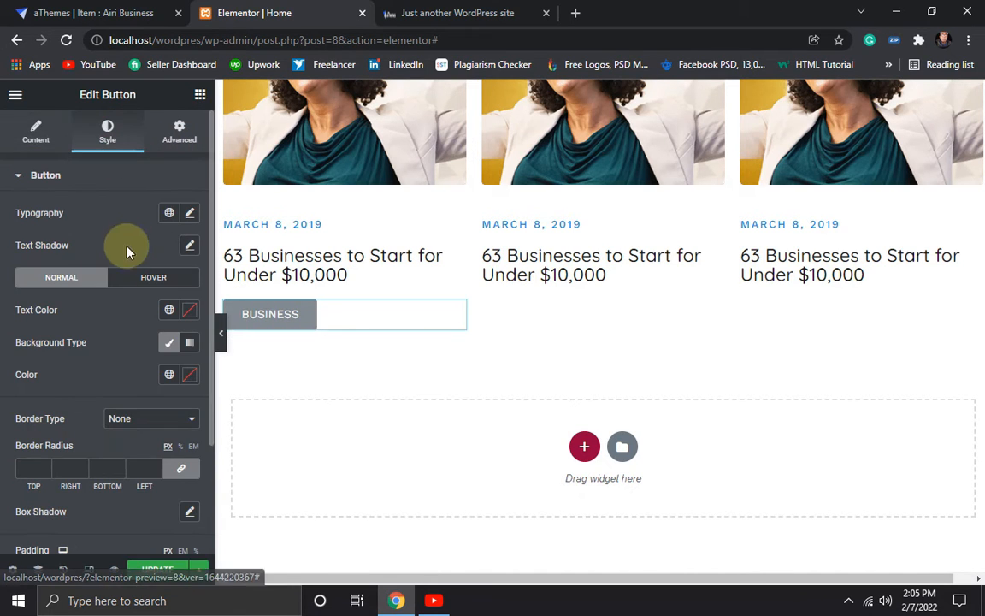
pyautogui.click(188, 375)
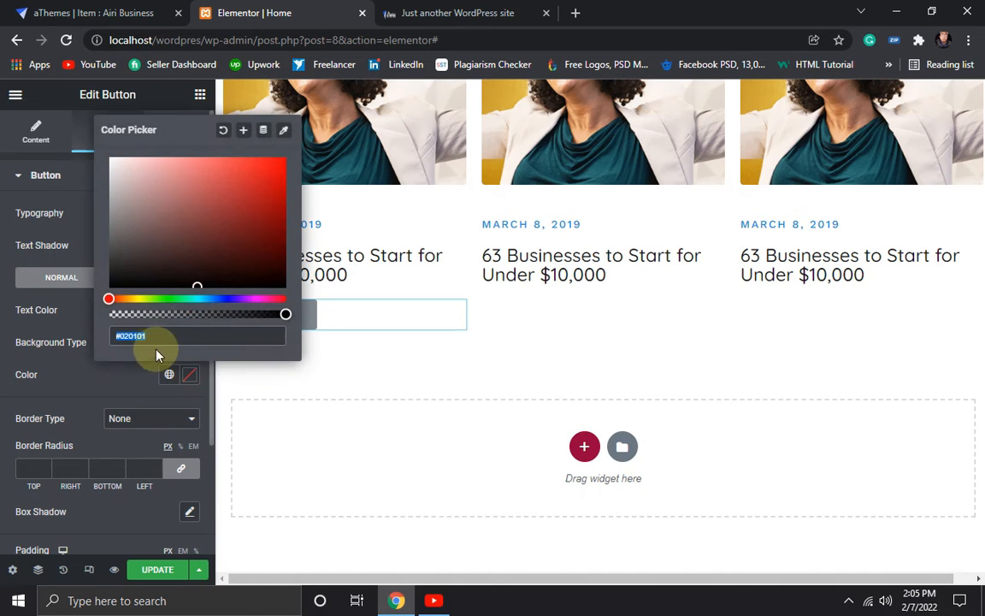
pyautogui.write('#')
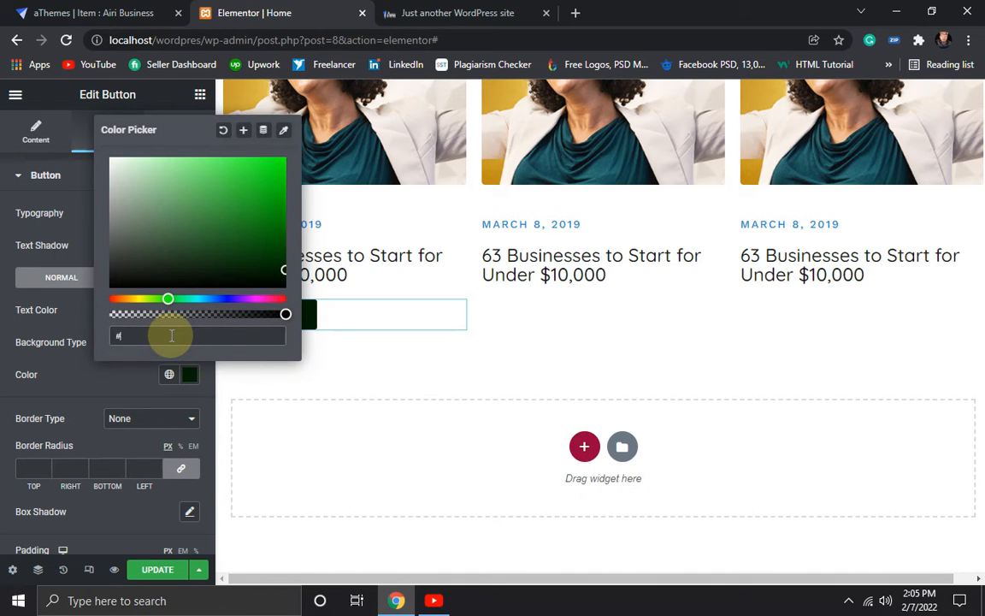
pyautogui.write('0fff')
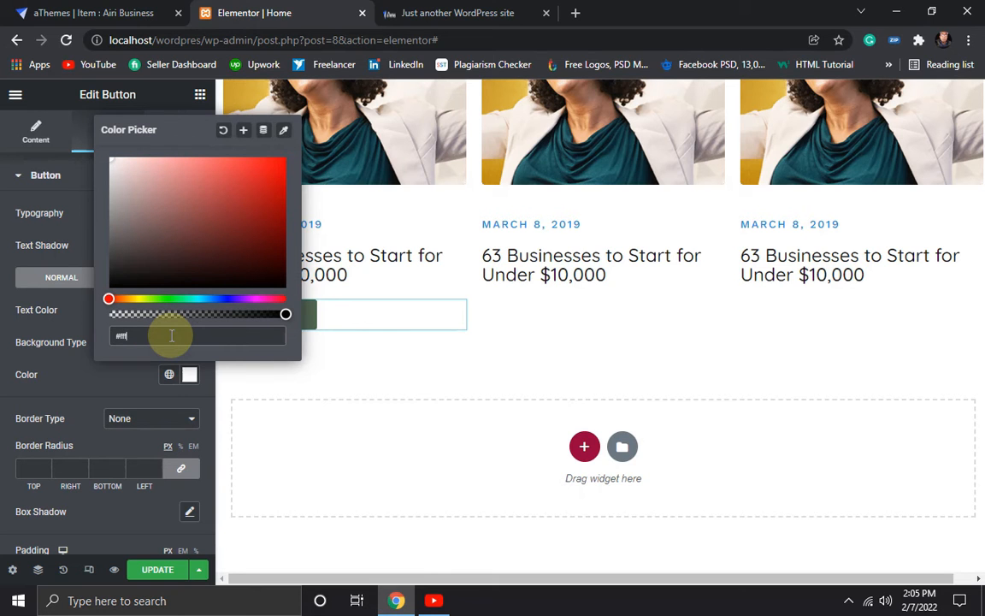
pyautogui.click(12, 351)
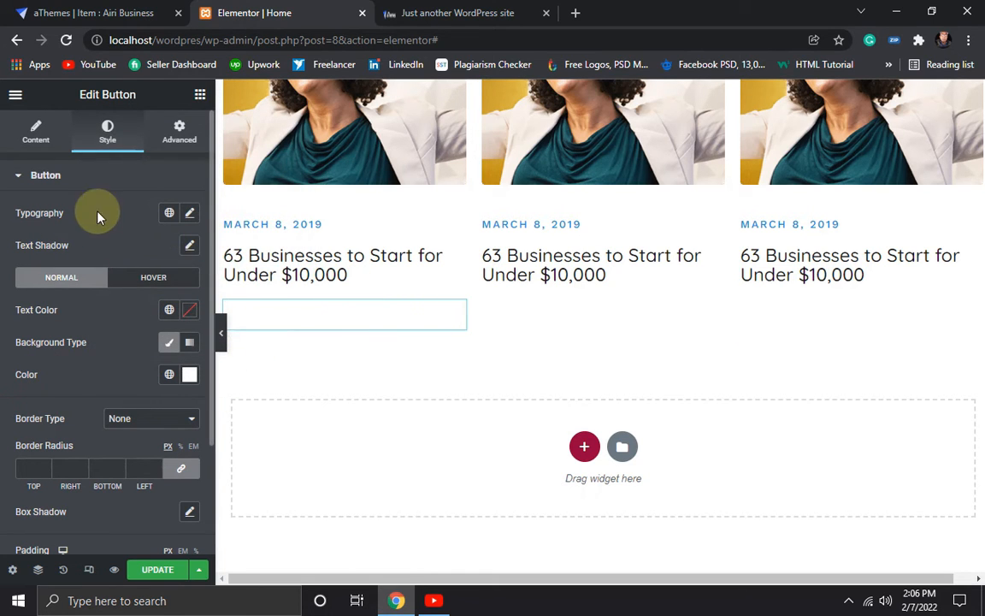
# - Set the BUSINESS button's normal text colour to #777
pyautogui.click(187, 320)
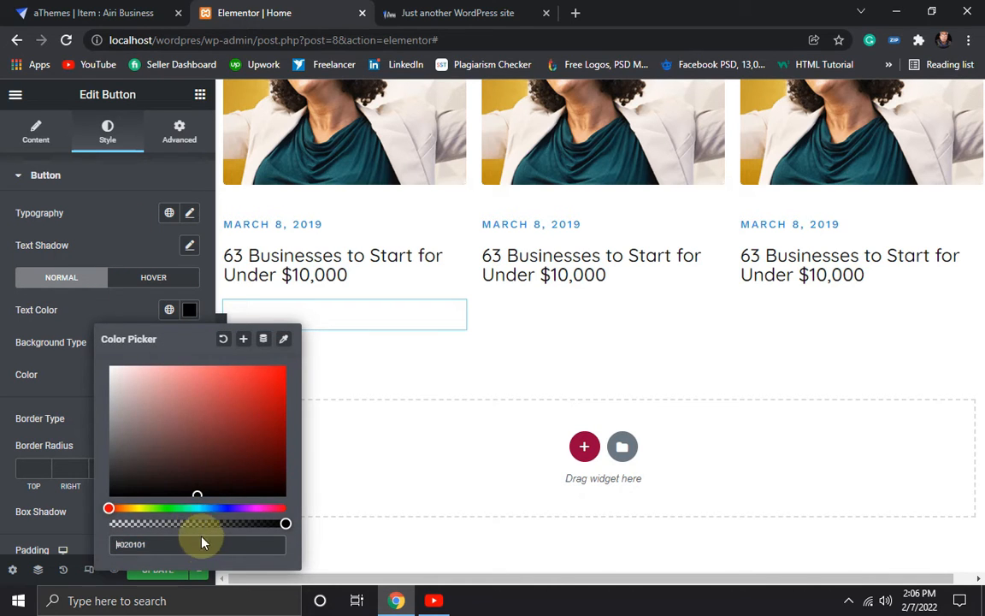
pyautogui.click(174, 551)
pyautogui.press('BackSpace')
pyautogui.press('BackSpace')
pyautogui.press('BackSpace')
pyautogui.press('BackSpace')
pyautogui.press('BackSpace')
pyautogui.press('BackSpace')
pyautogui.write('777')
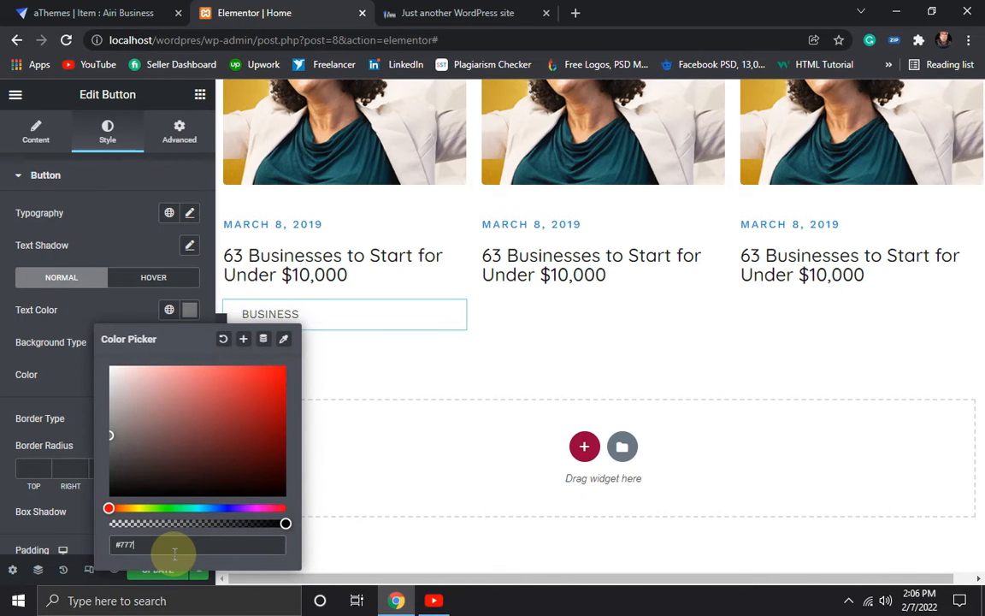
pyautogui.click(19, 488)
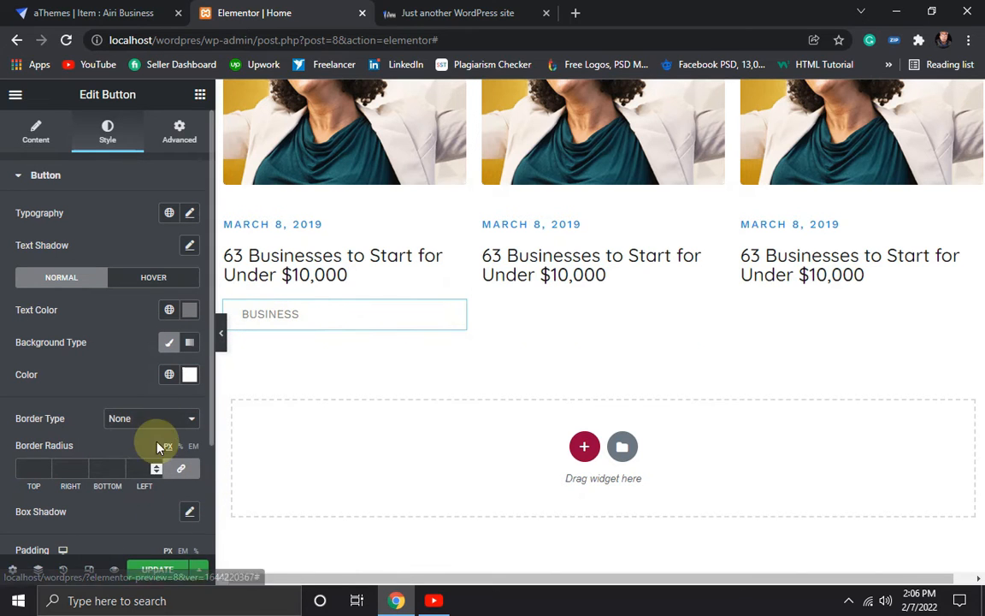
# - Change the BUSINESS button's normal text colour to the lighter grey #989898
pyautogui.click(189, 309)
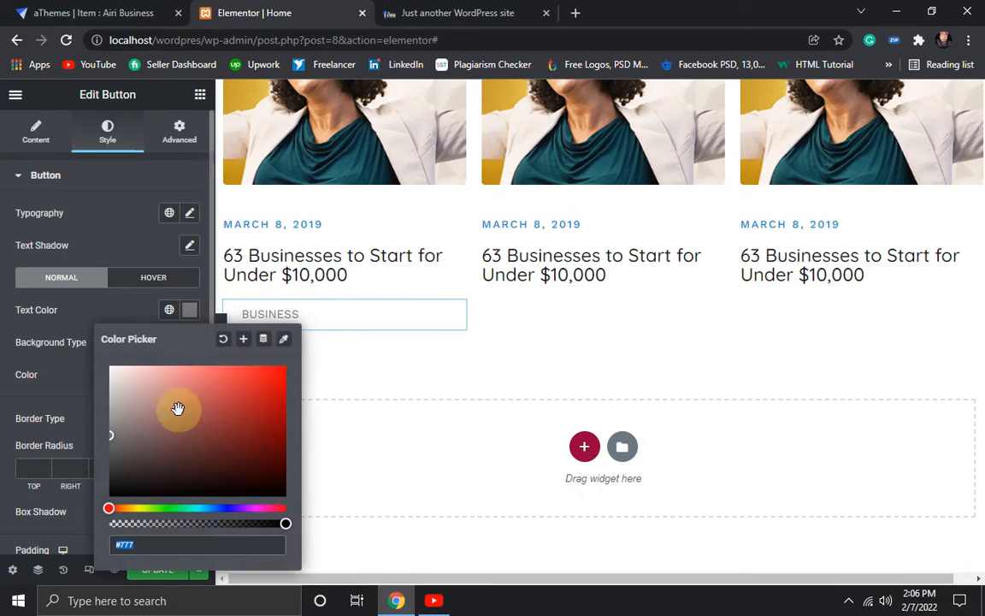
pyautogui.write('#0F0808')
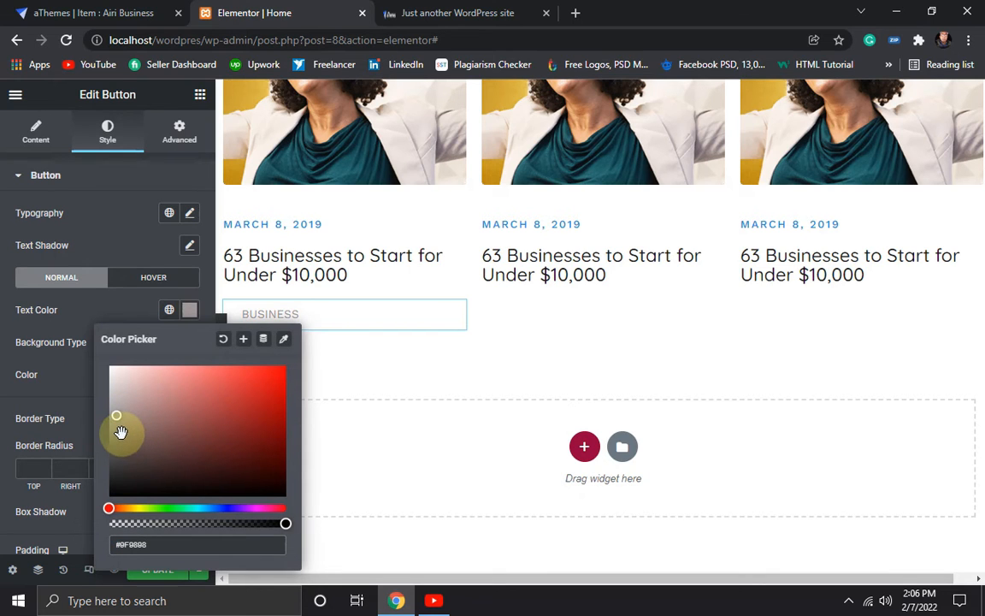
pyautogui.moveTo(116, 417); pyautogui.dragTo(112, 422)
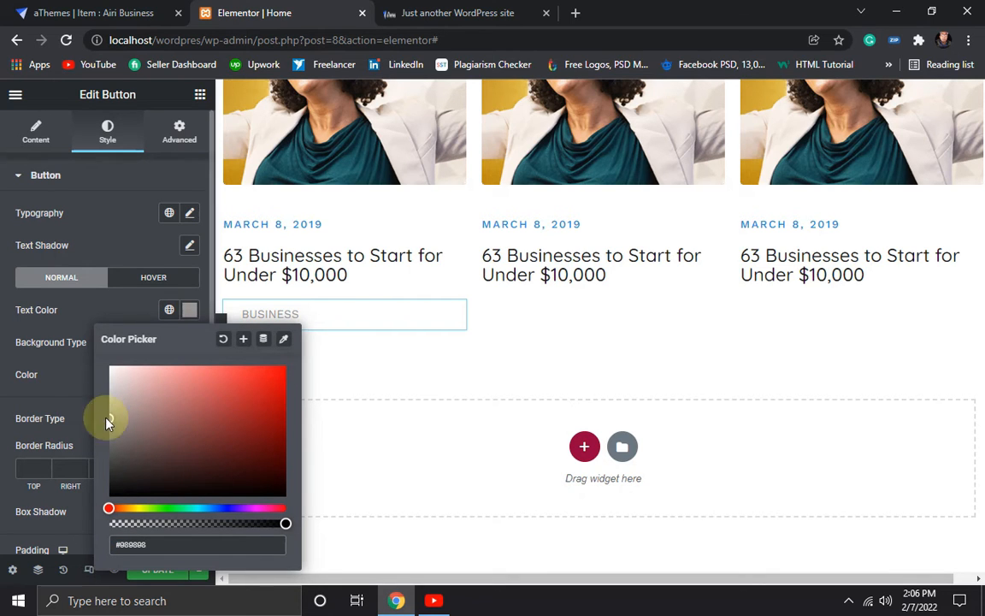
pyautogui.click(5, 387)
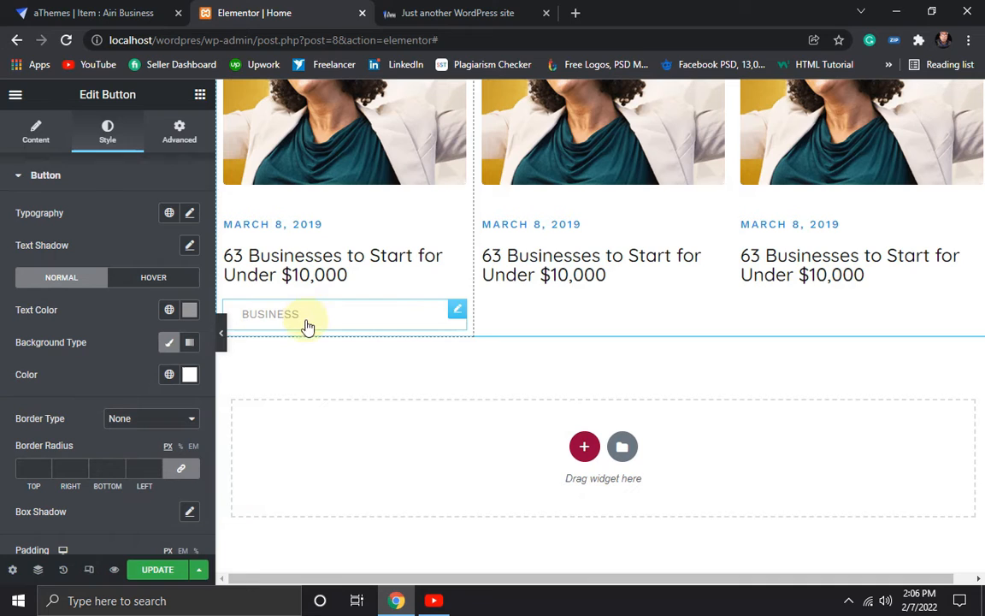
# - Set the BUSINESS button's typography to size 12 px and weight 500
pyautogui.click(190, 214)
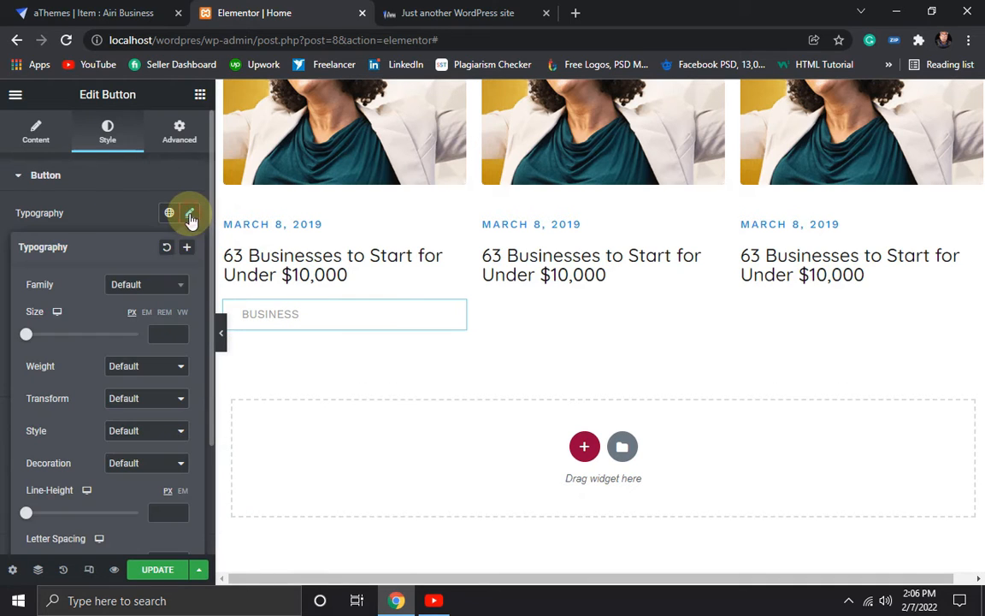
pyautogui.click(162, 335)
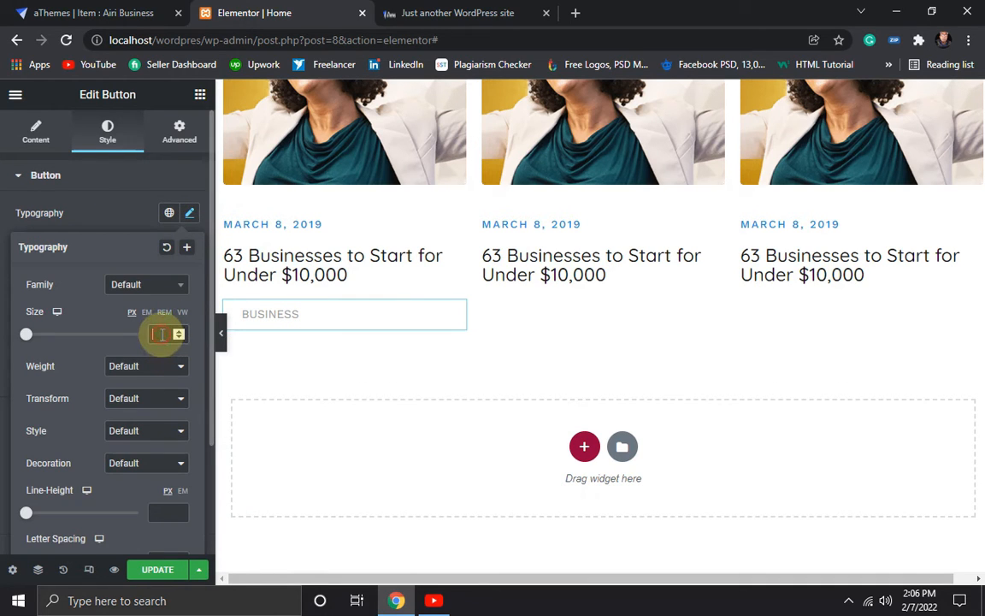
pyautogui.write('12')
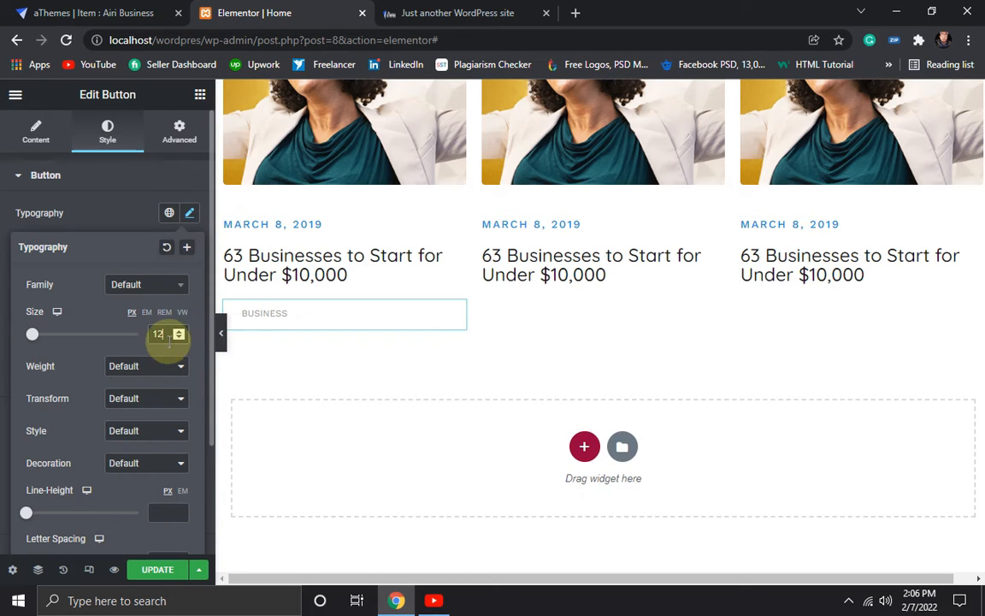
pyautogui.click(148, 368)
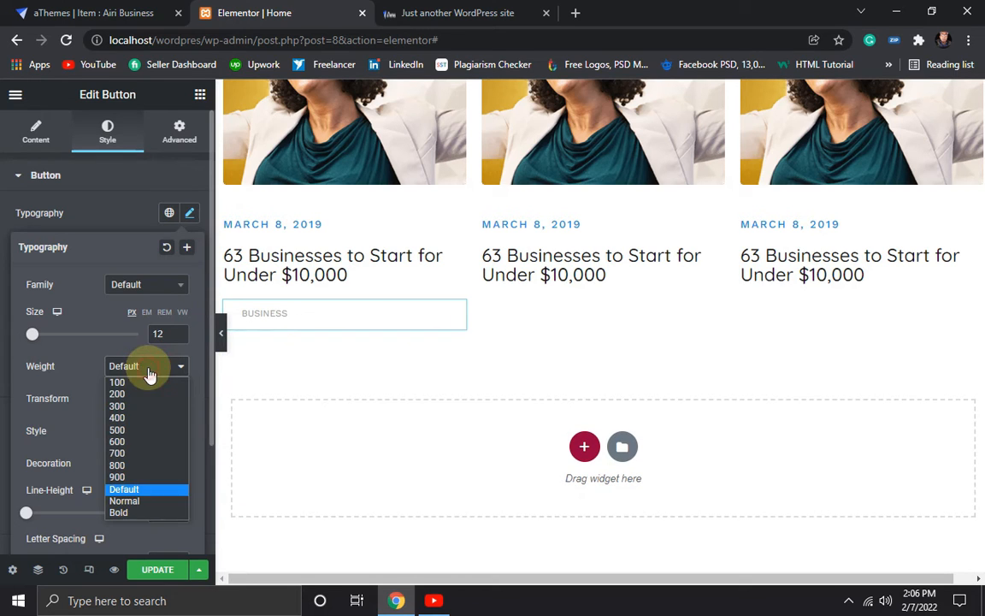
pyautogui.click(130, 436)
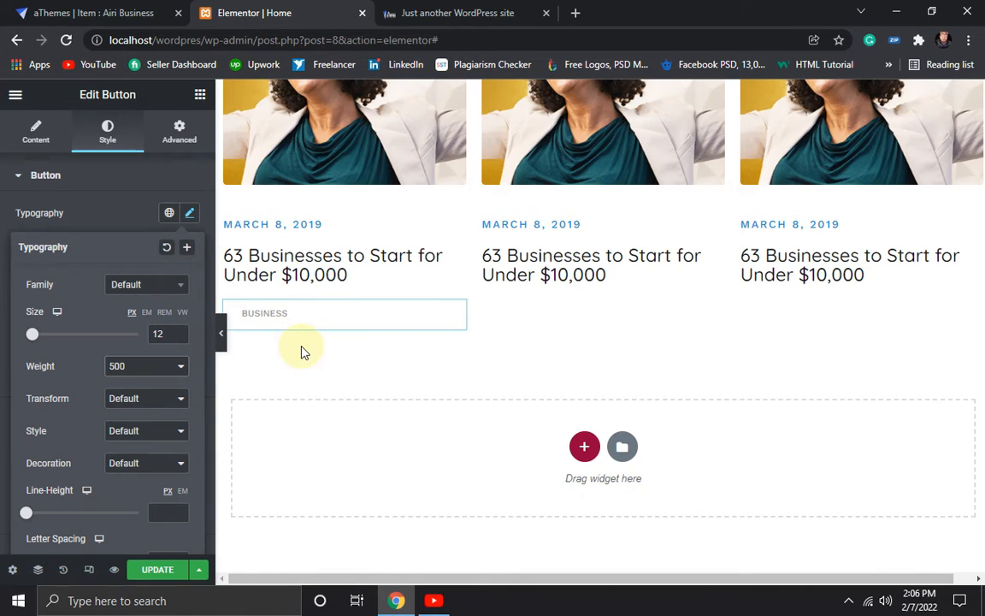
# - Update the page and reload the local site to check the BUSINESS button against the demo
pyautogui.click(159, 578)
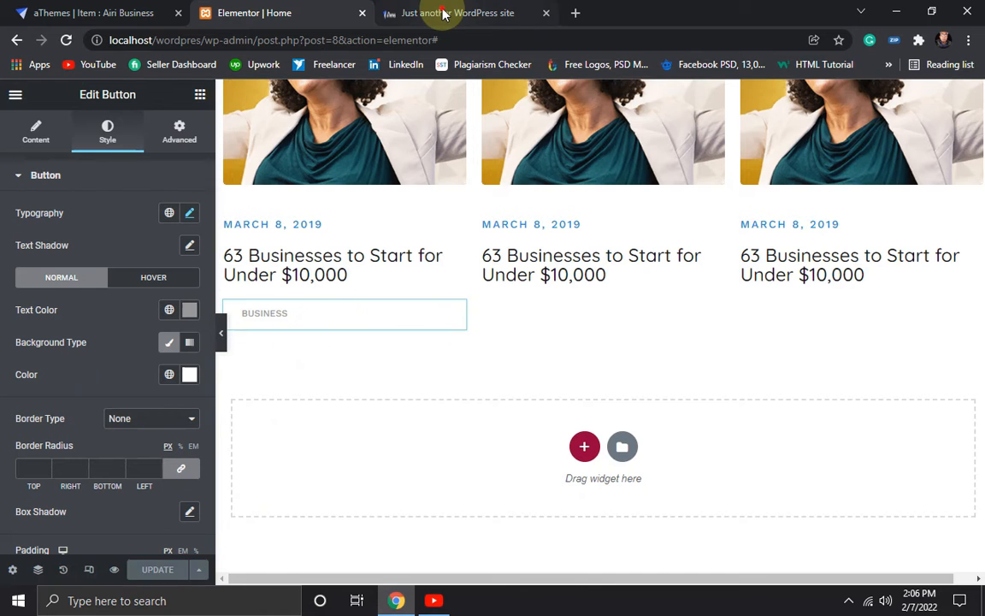
pyautogui.click(443, 13)
pyautogui.click(66, 41)
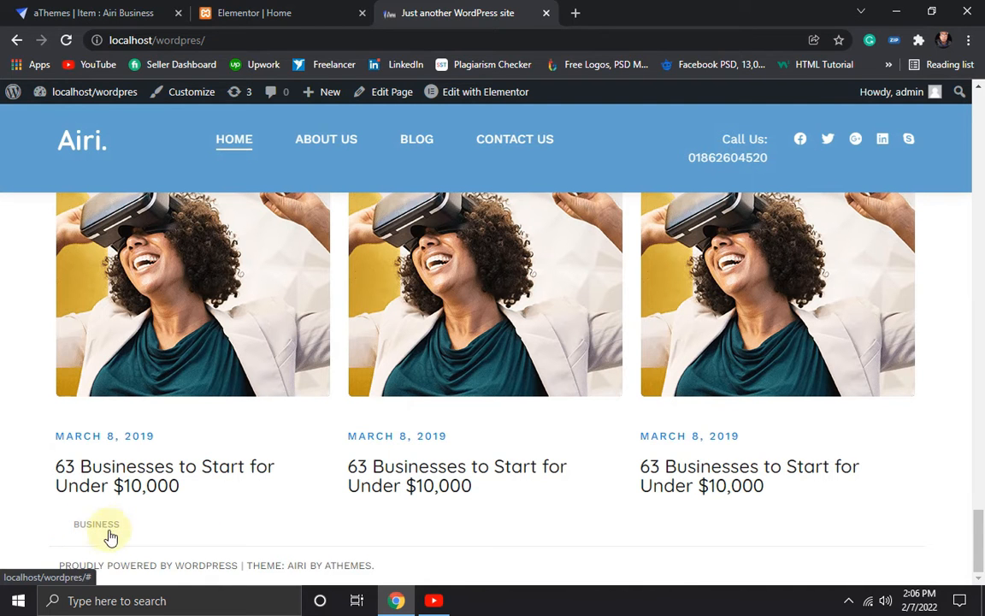
pyautogui.click(94, 12)
pyautogui.click(332, 7)
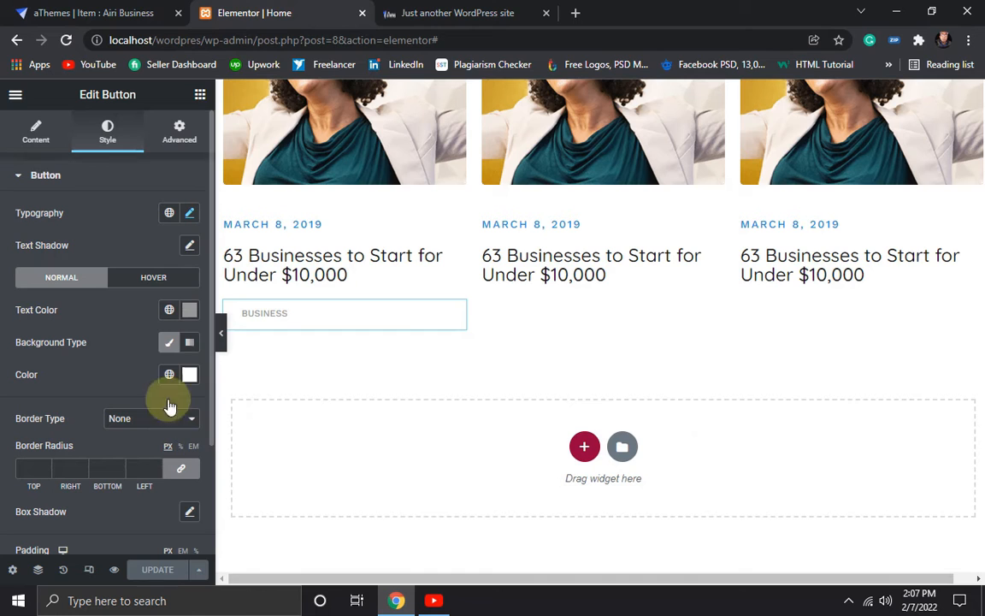
# - Set the BUSINESS button's hover text colour to #000
pyautogui.click(149, 278)
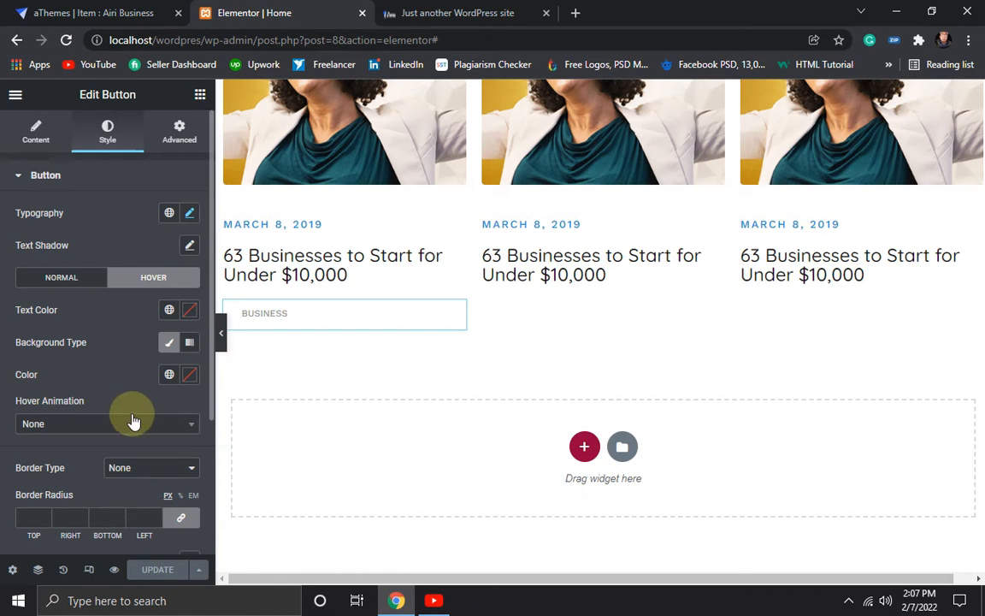
pyautogui.click(188, 376)
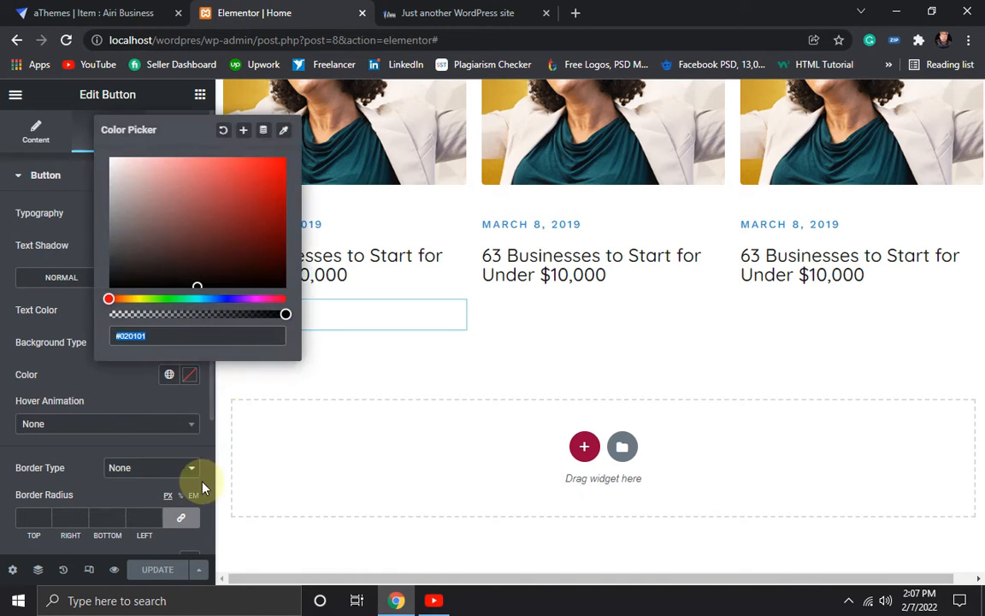
pyautogui.click(17, 372)
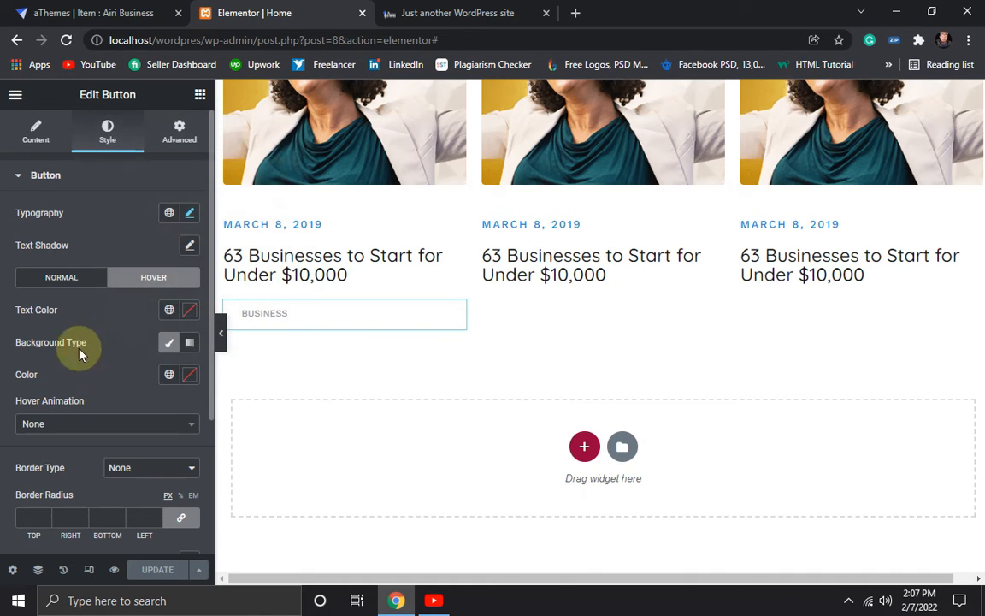
pyautogui.click(189, 313)
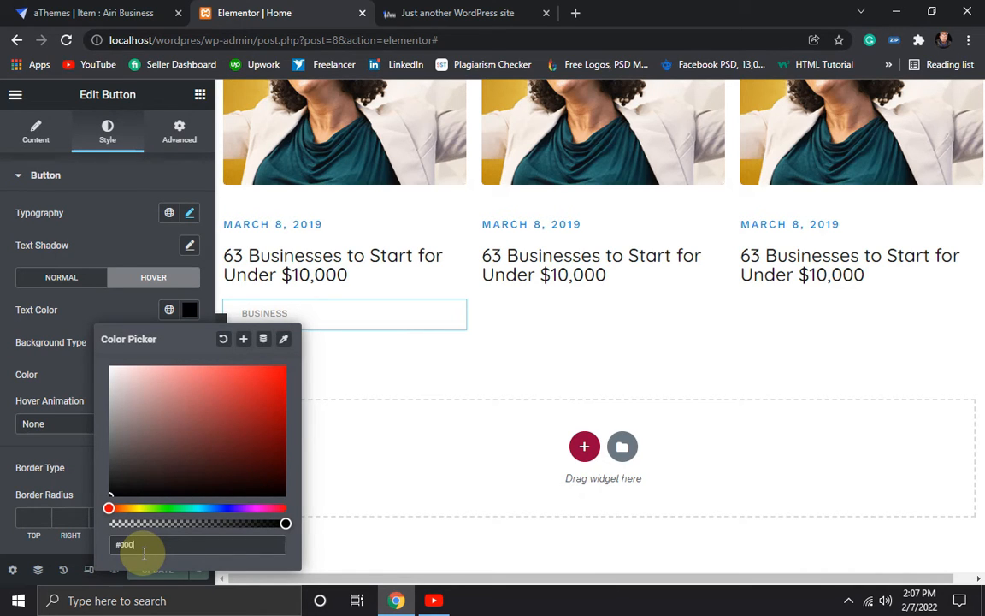
pyautogui.click(32, 468)
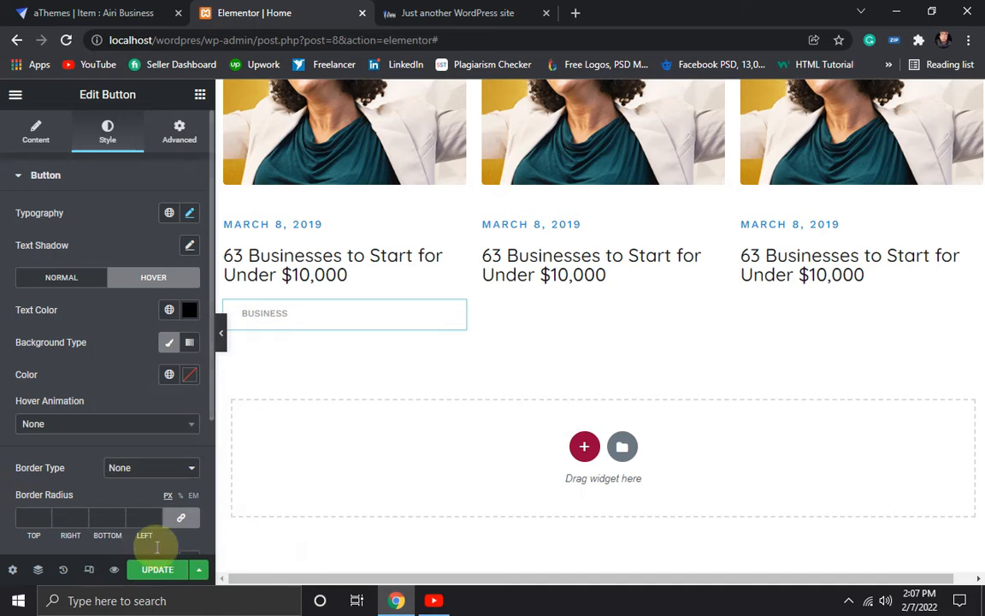
# - Update the page and reload the local site to check the button's hover colour
pyautogui.click(143, 570)
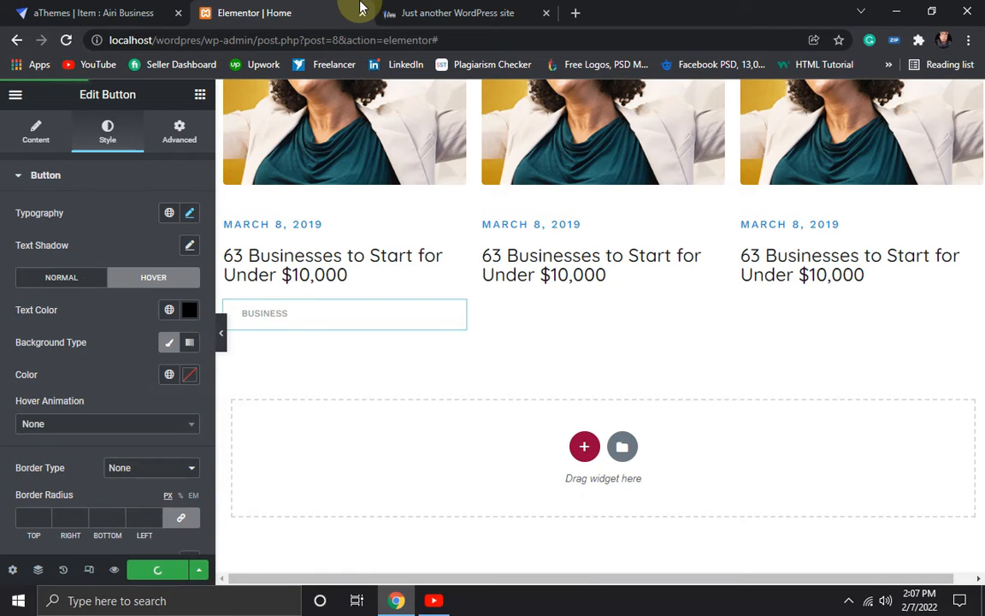
pyautogui.click(451, 13)
pyautogui.click(66, 40)
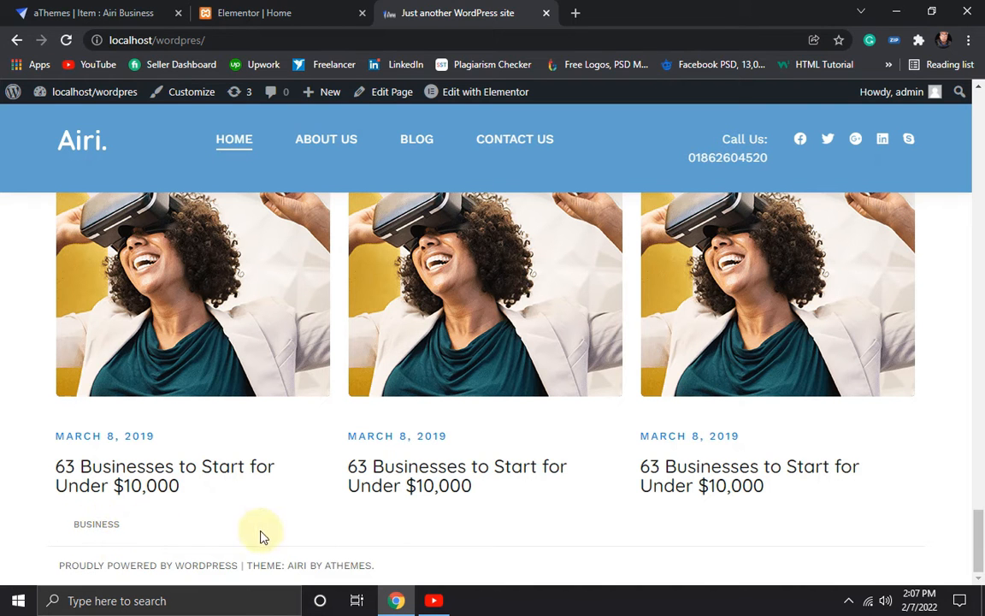
# - Copy the author byline text from the first Latest News card on the Airi demo page
pyautogui.click(35, 11)
pyautogui.click(270, 458)
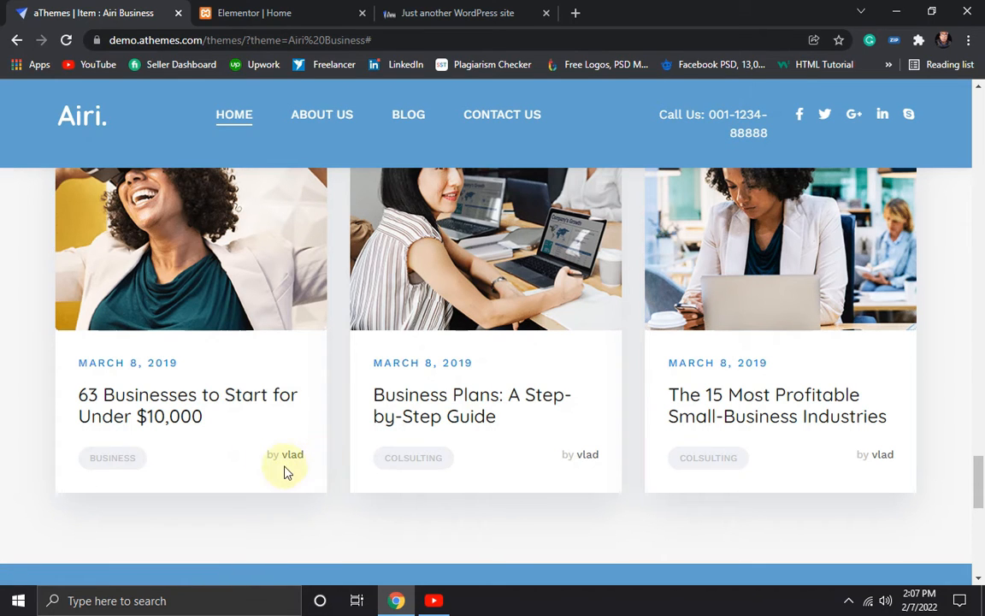
pyautogui.moveTo(308, 462); pyautogui.dragTo(248, 455)
pyautogui.click(258, 451)
pyautogui.rightClick(305, 462)
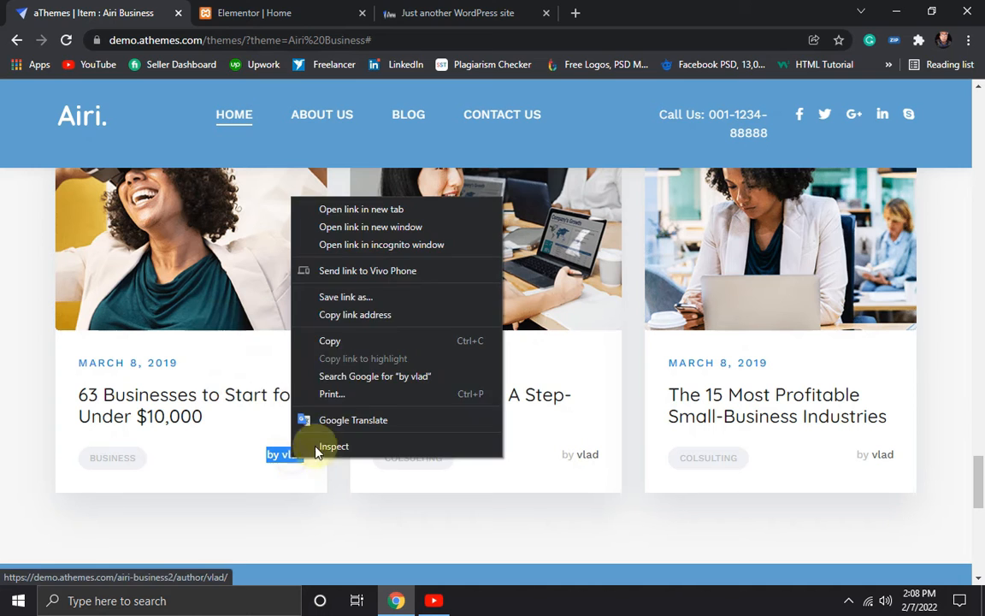
pyautogui.click(330, 341)
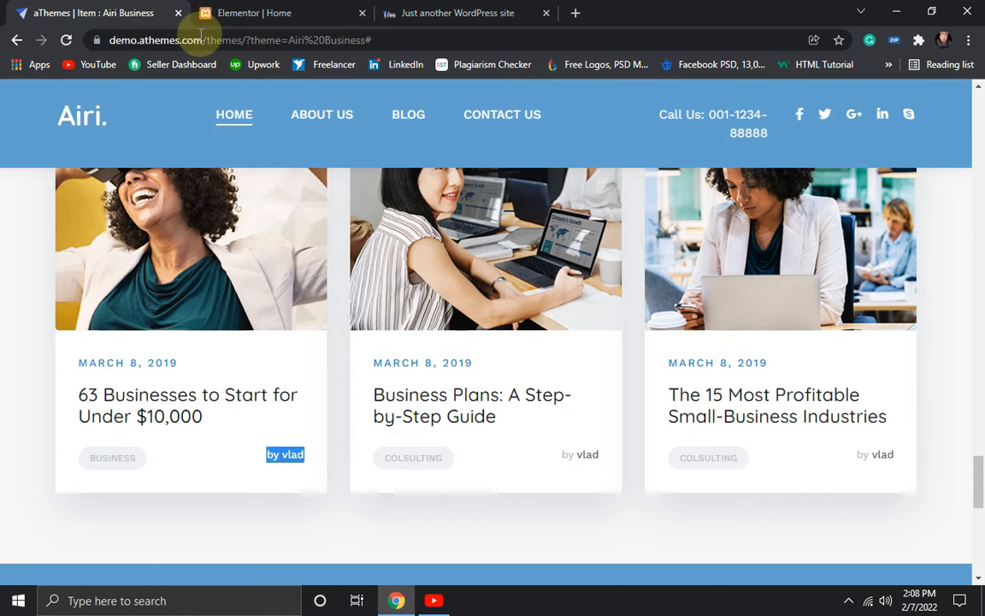
# - Add a Heading widget below the BUSINESS button in Elementor and replace its title with the copied author byline
pyautogui.click(256, 13)
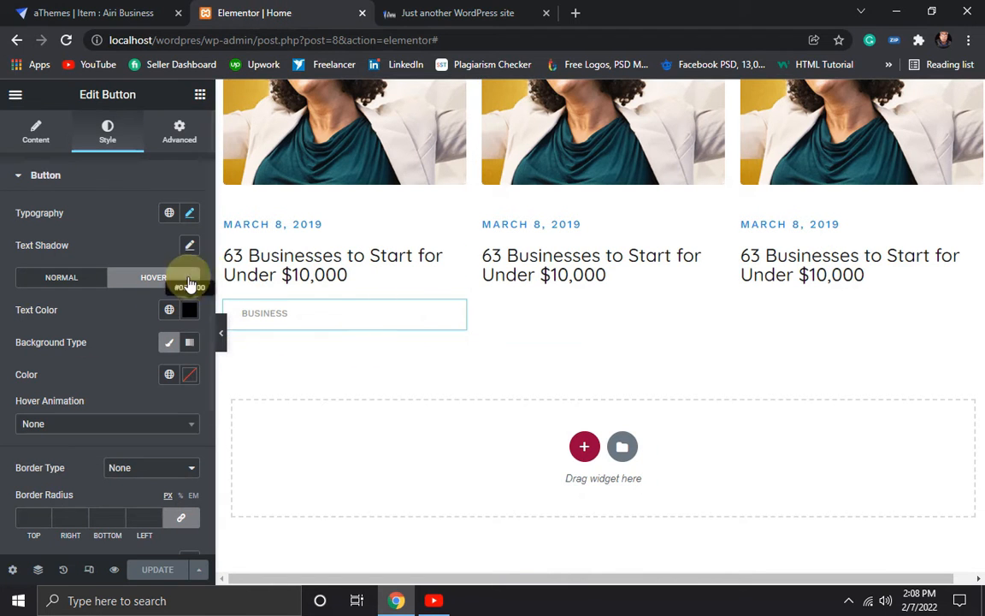
pyautogui.click(200, 95)
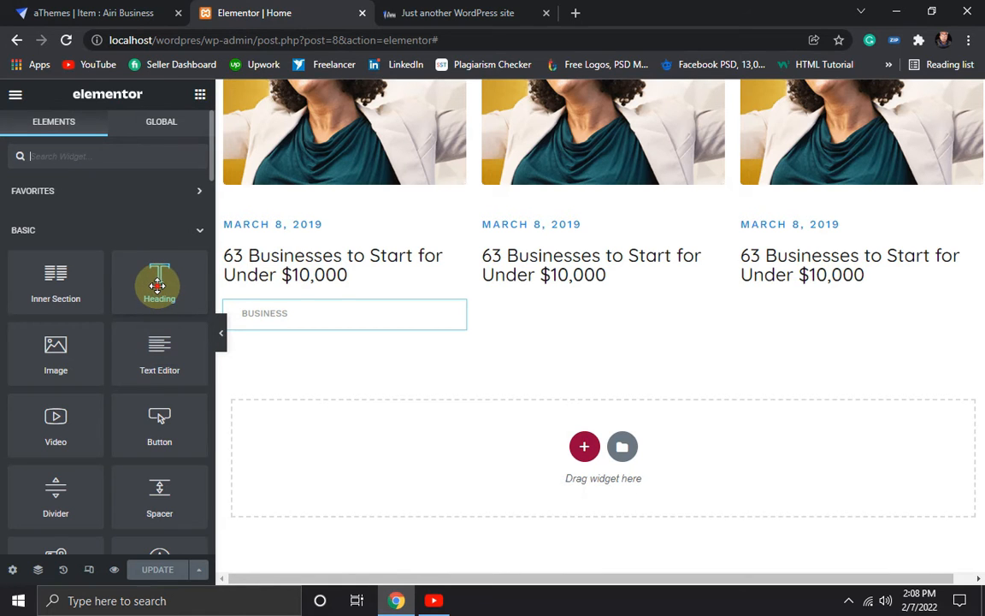
pyautogui.moveTo(157, 285); pyautogui.dragTo(396, 319)
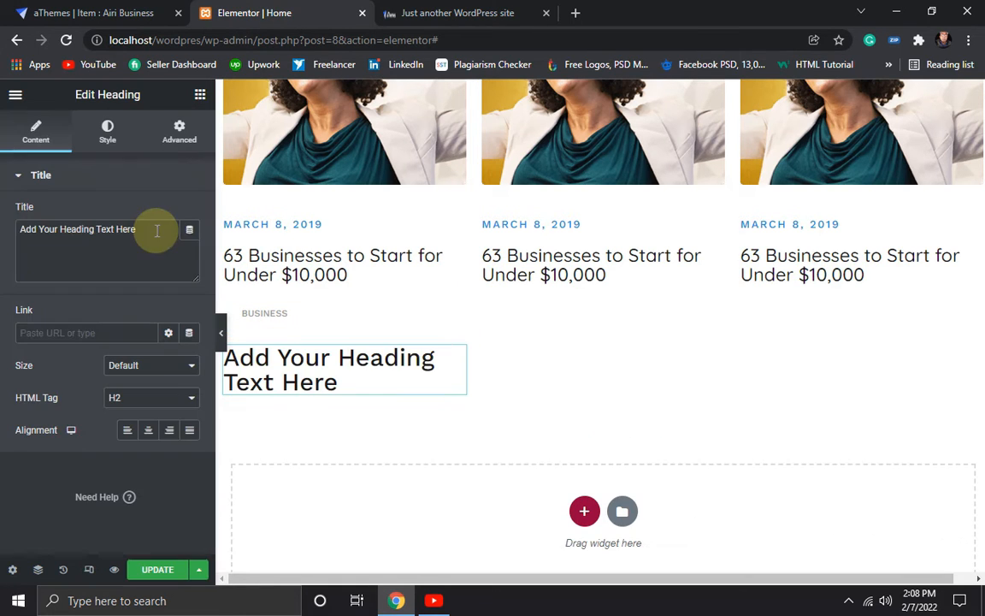
pyautogui.moveTo(155, 229); pyautogui.dragTo(26, 228)
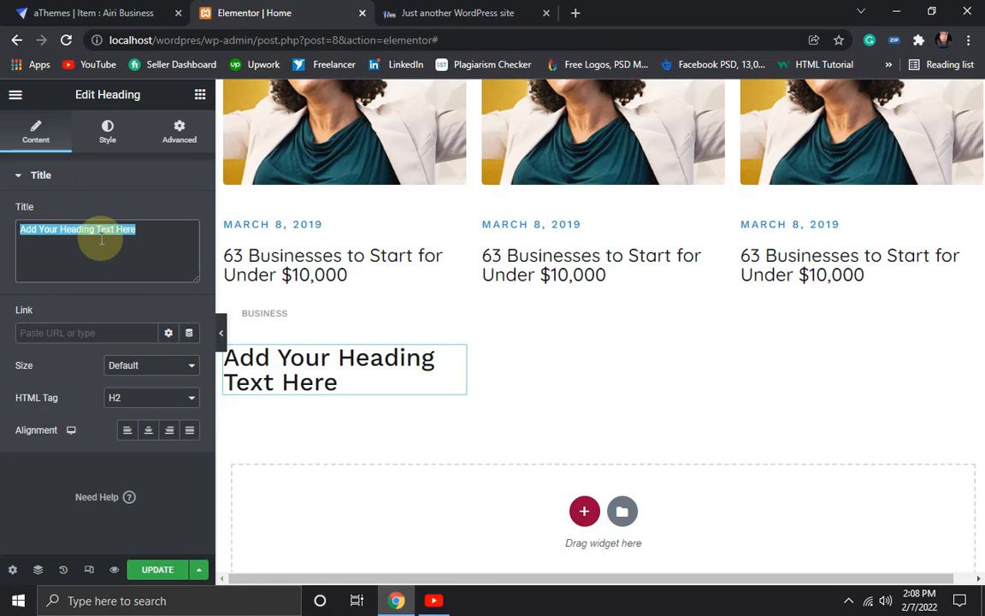
pyautogui.write('by vlad')
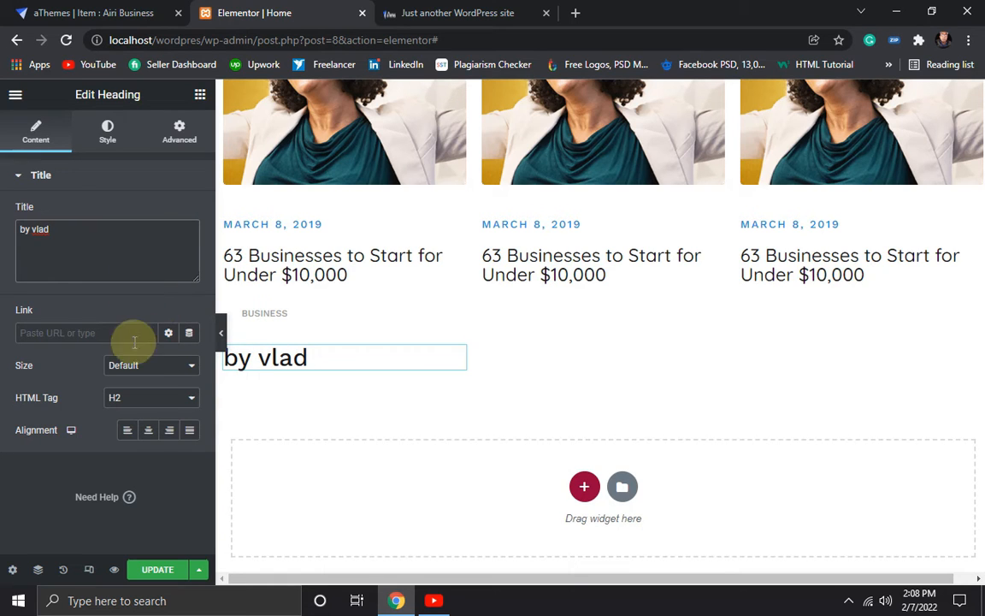
# - Set the byline heading's HTML tag to p and its alignment to right
pyautogui.click(175, 369)
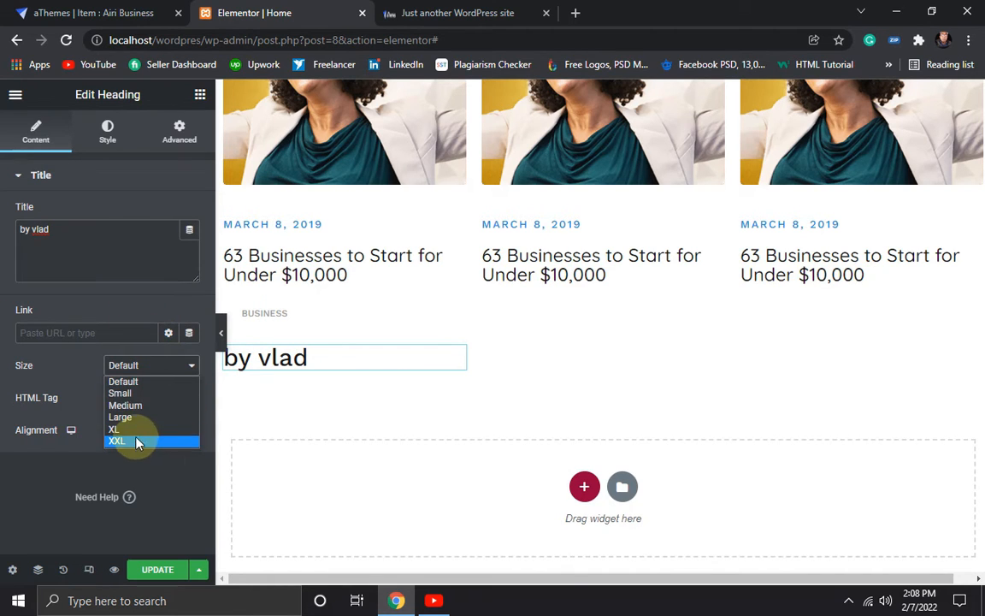
pyautogui.click(111, 212)
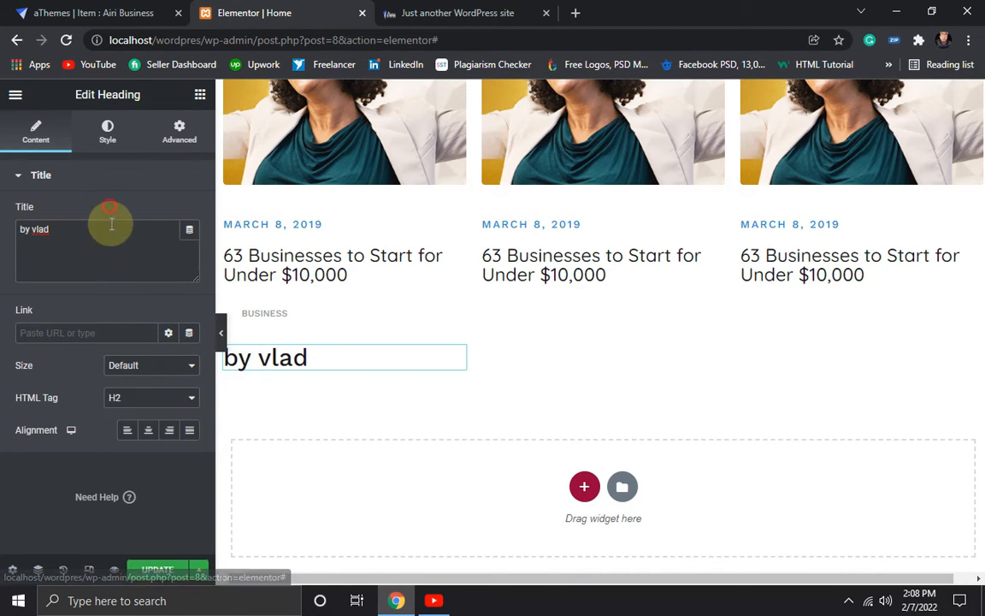
pyautogui.click(176, 400)
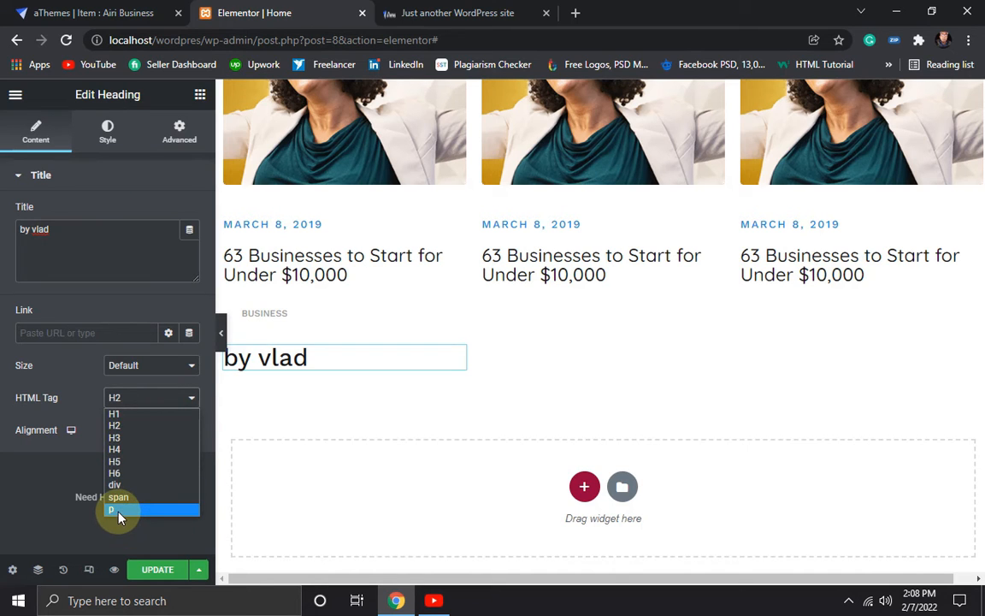
pyautogui.click(117, 507)
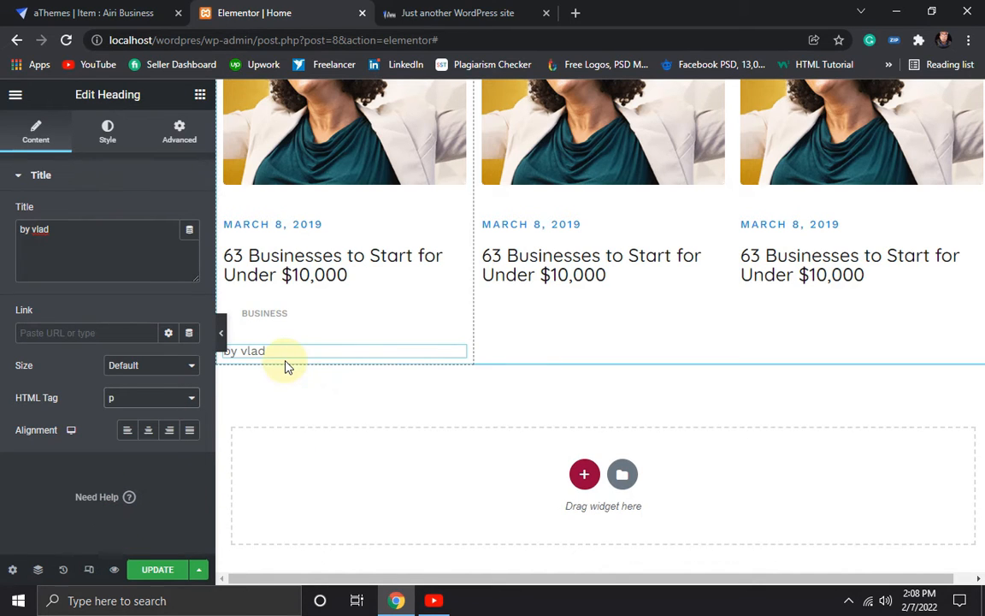
pyautogui.click(169, 432)
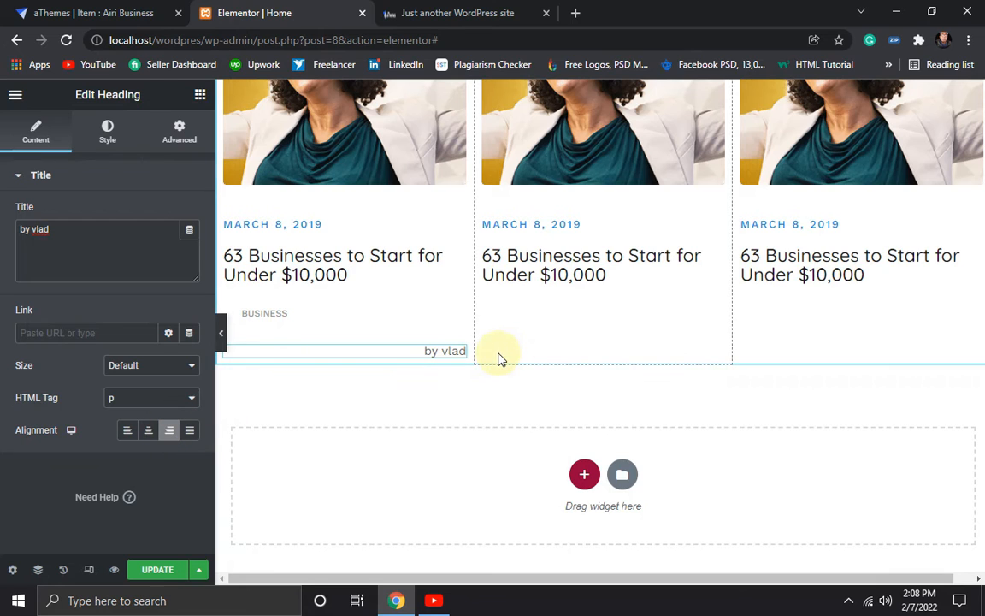
# - Set the byline heading's typography size to 14 px
pyautogui.click(108, 128)
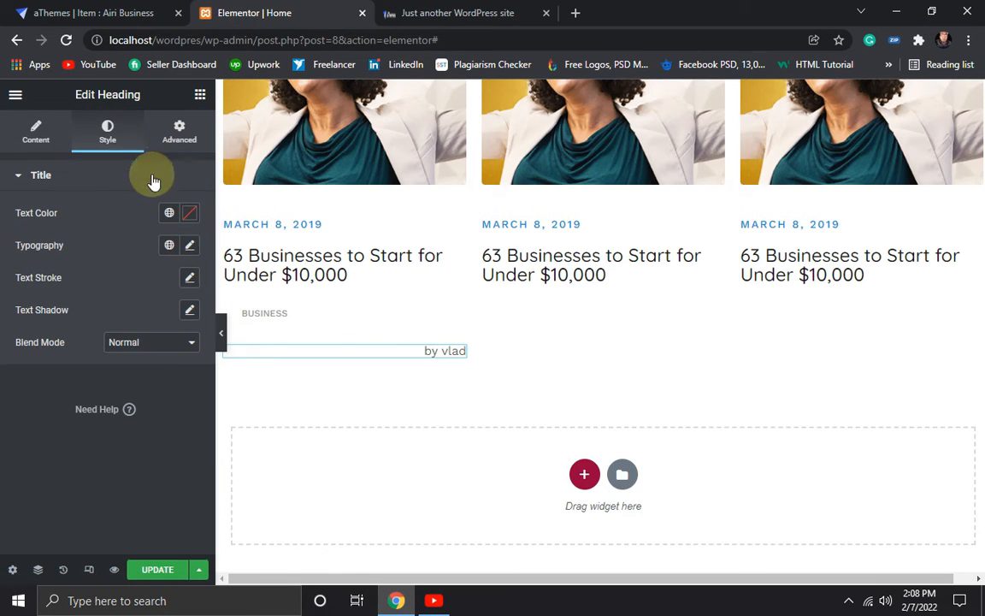
pyautogui.click(190, 246)
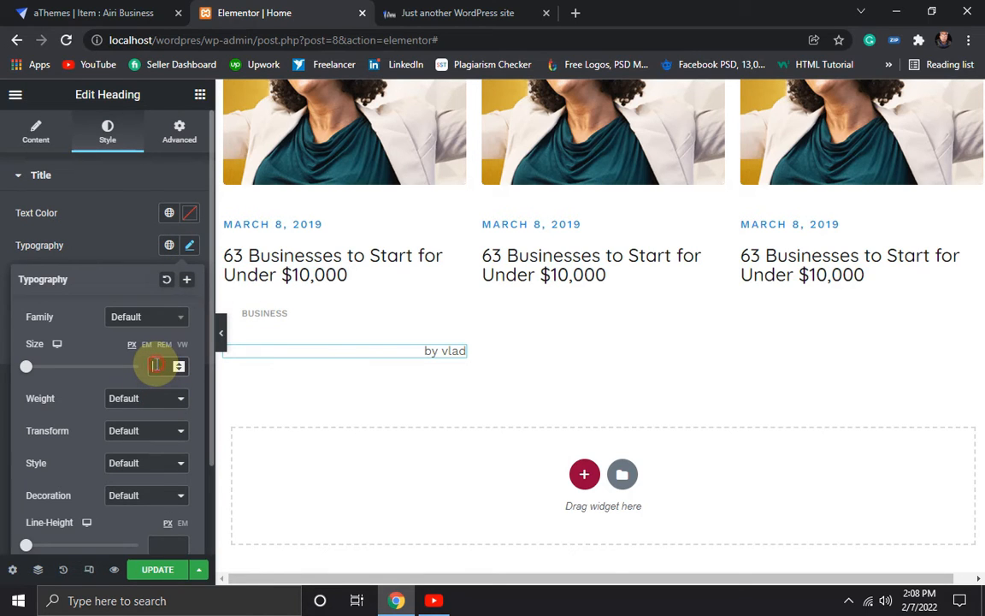
pyautogui.write('14')
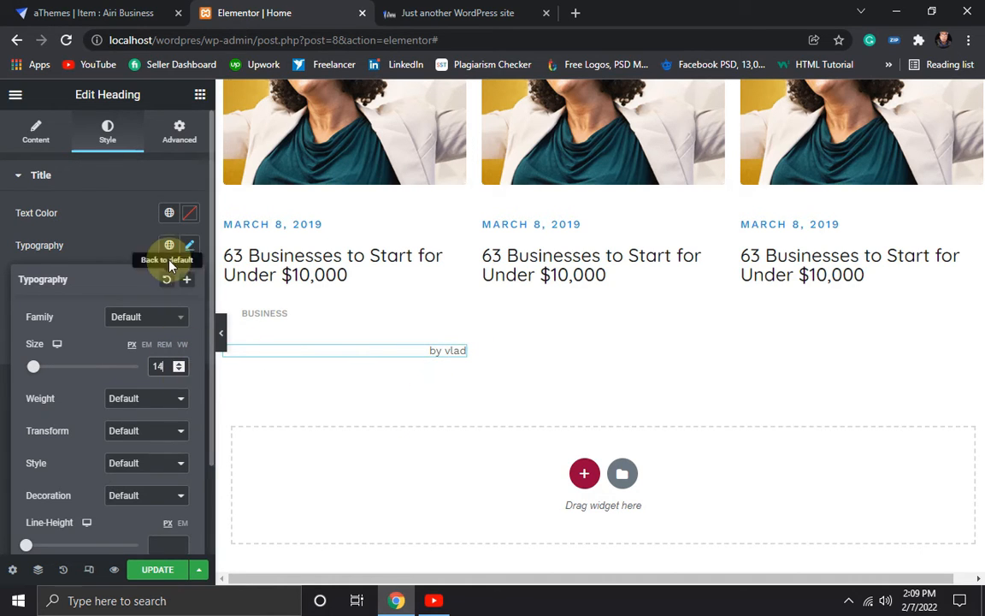
# - Compare the byline's text colours with the first card on the Airi demo page
pyautogui.click(189, 213)
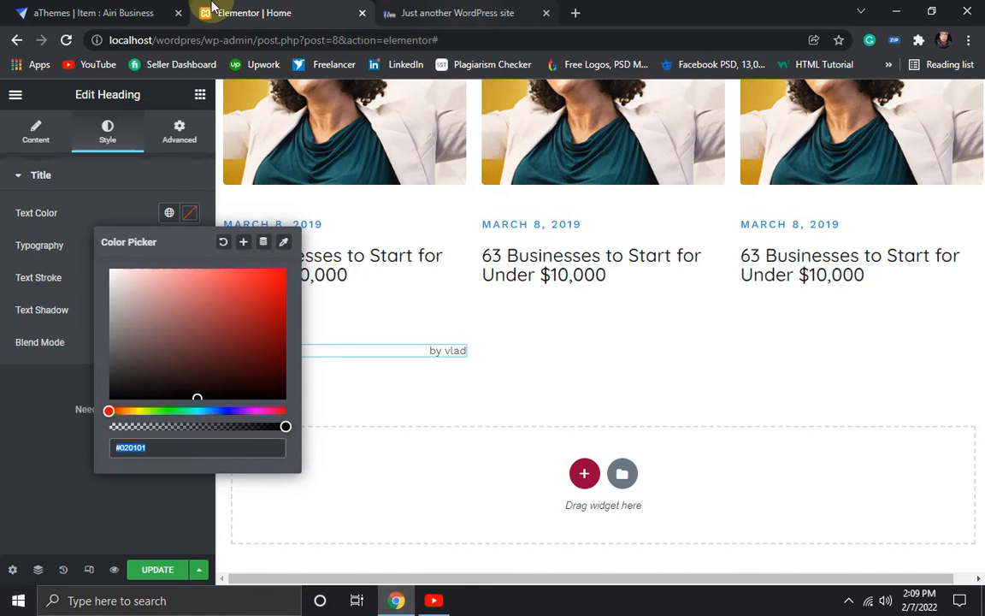
pyautogui.click(119, 12)
pyautogui.click(341, 479)
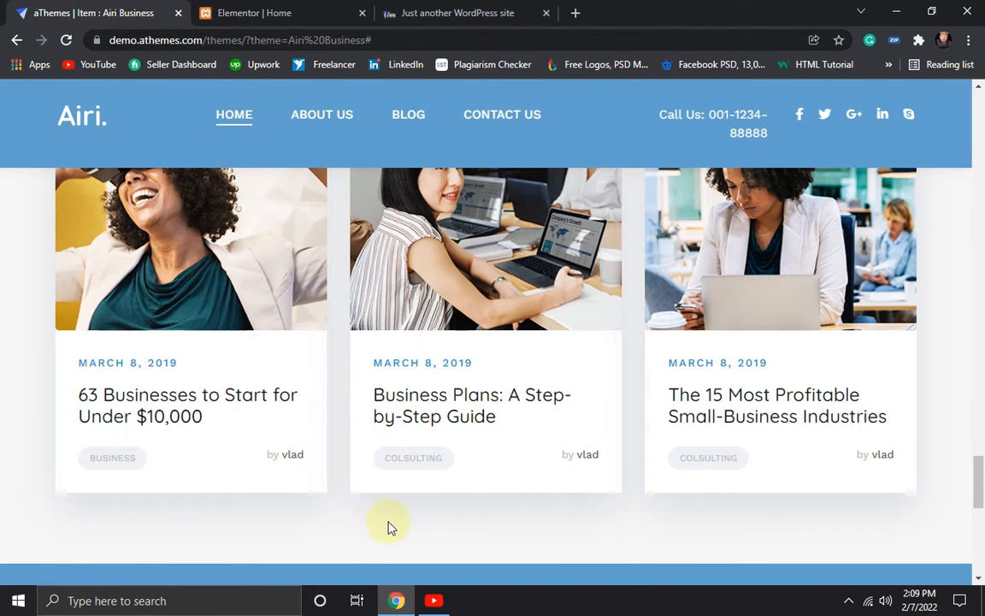
pyautogui.click(265, 13)
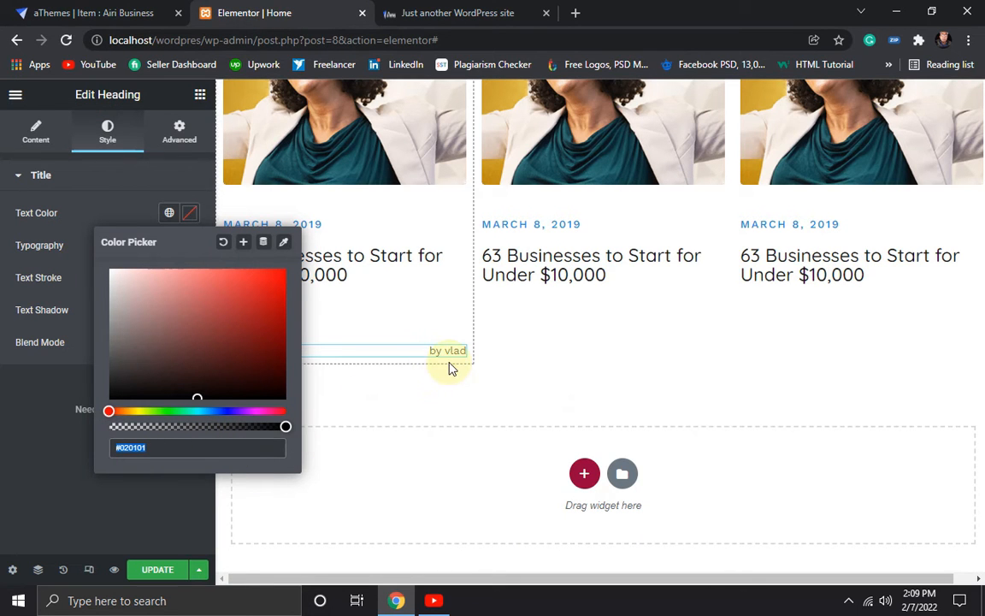
pyautogui.click(65, 422)
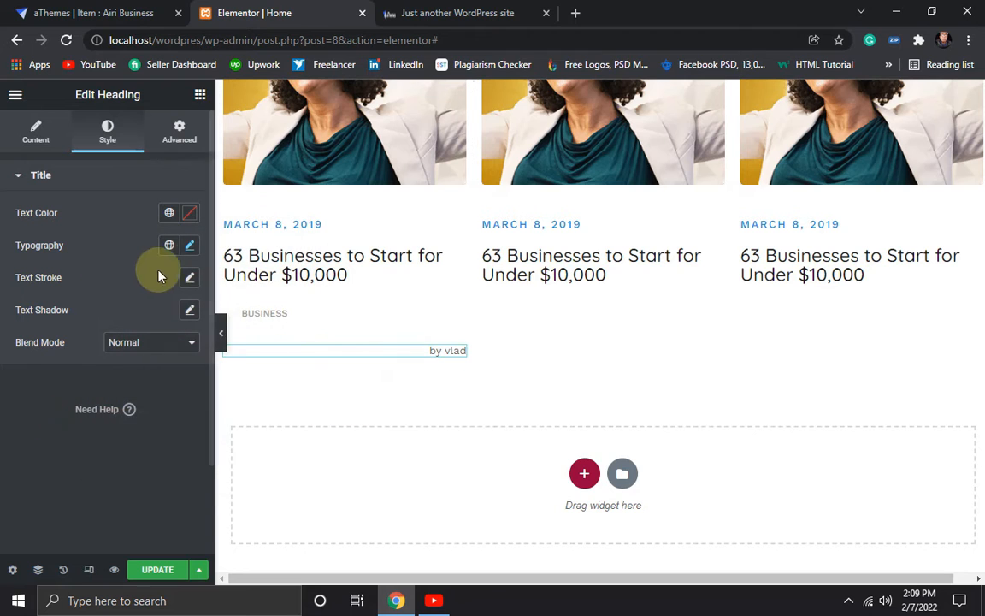
# - Wrap the word "by" in the byline heading's title in <span></span> tags and update the page
pyautogui.click(36, 130)
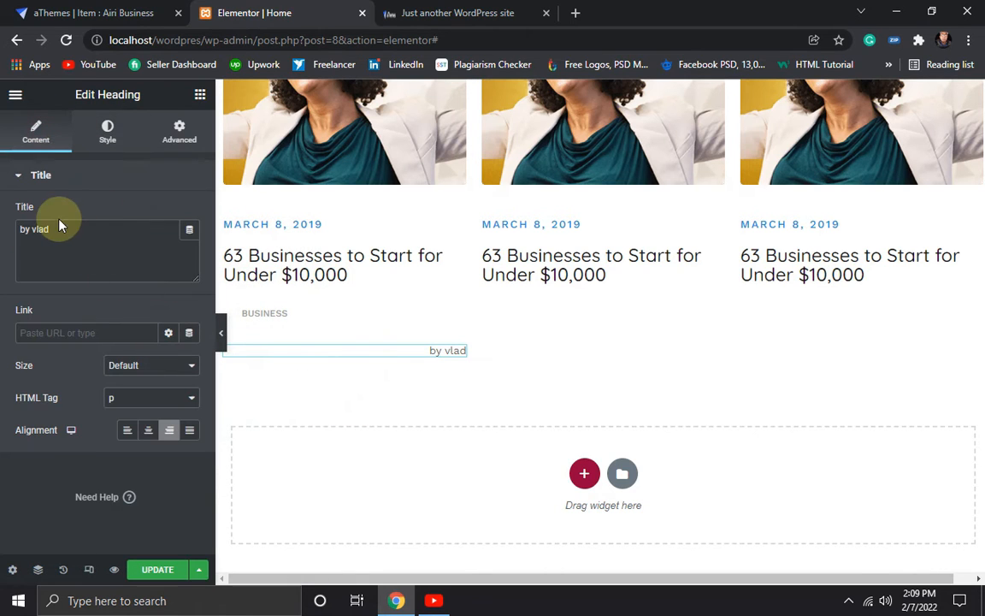
pyautogui.doubleClick(26, 229)
pyautogui.press('BackSpace')
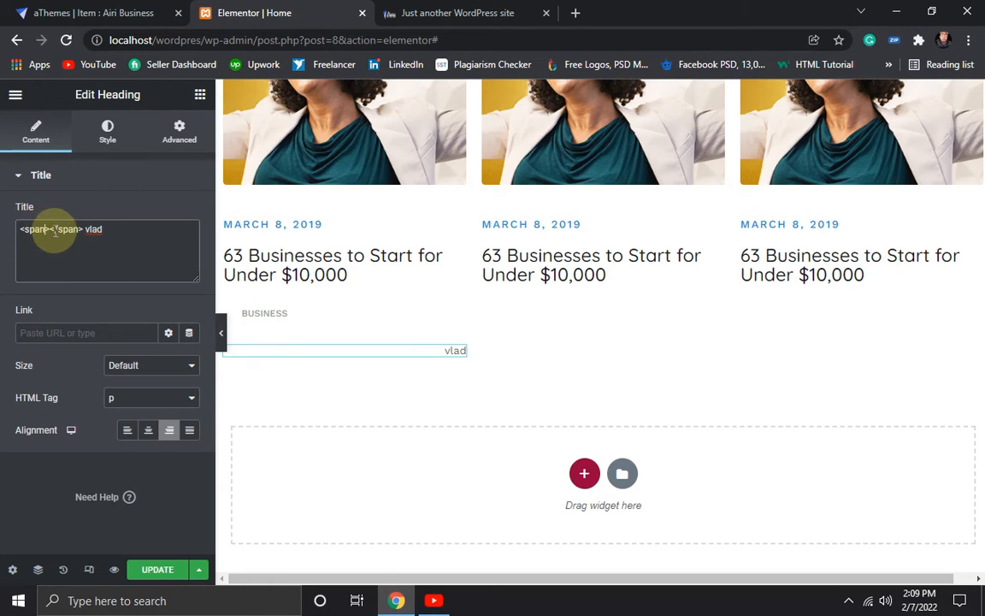
pyautogui.click(49, 228)
pyautogui.write('by')
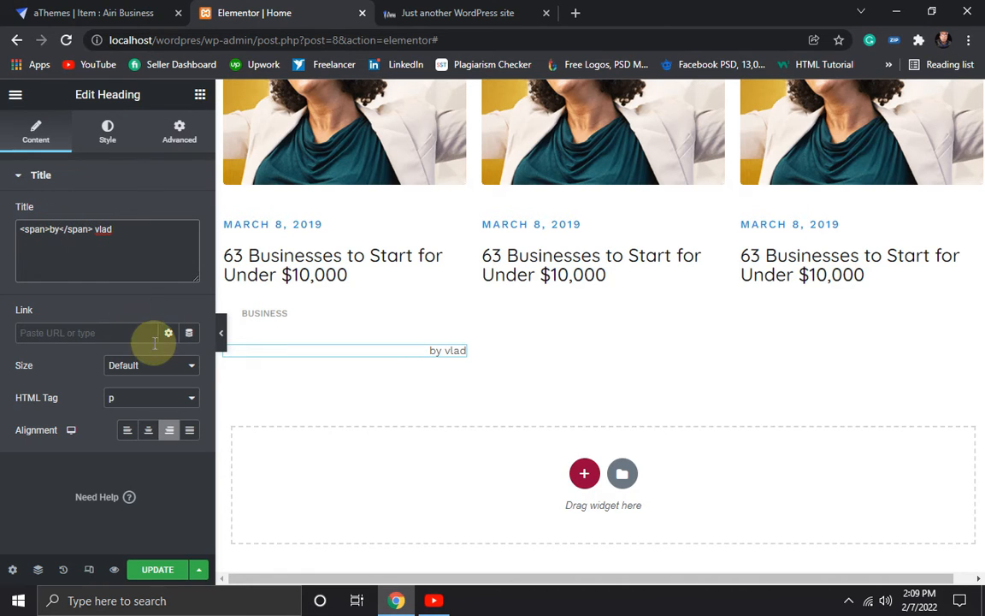
pyautogui.click(158, 568)
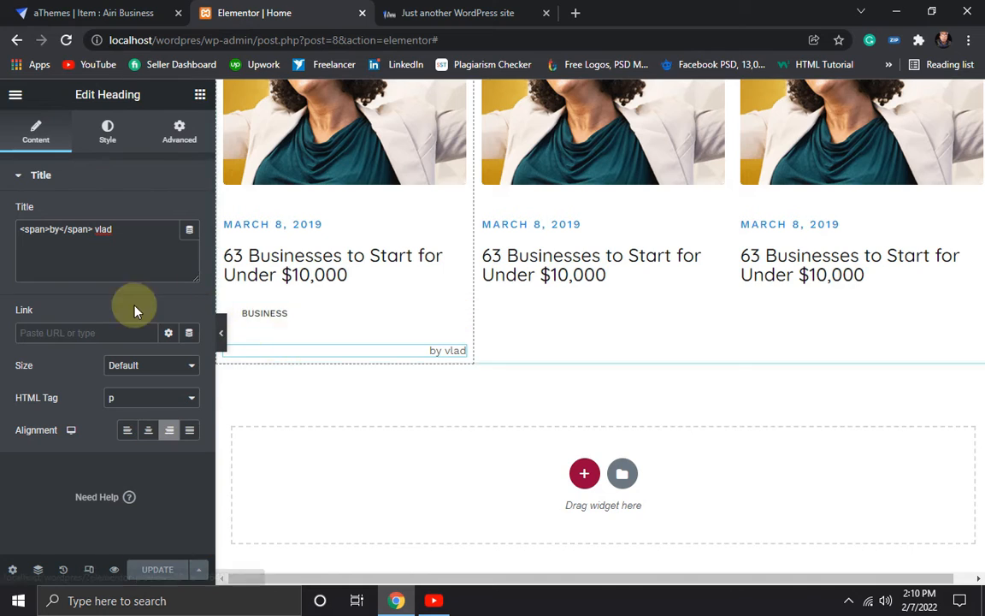
# - Add class="text1" to the span around "by" in the byline title and update the page
pyautogui.click(47, 229)
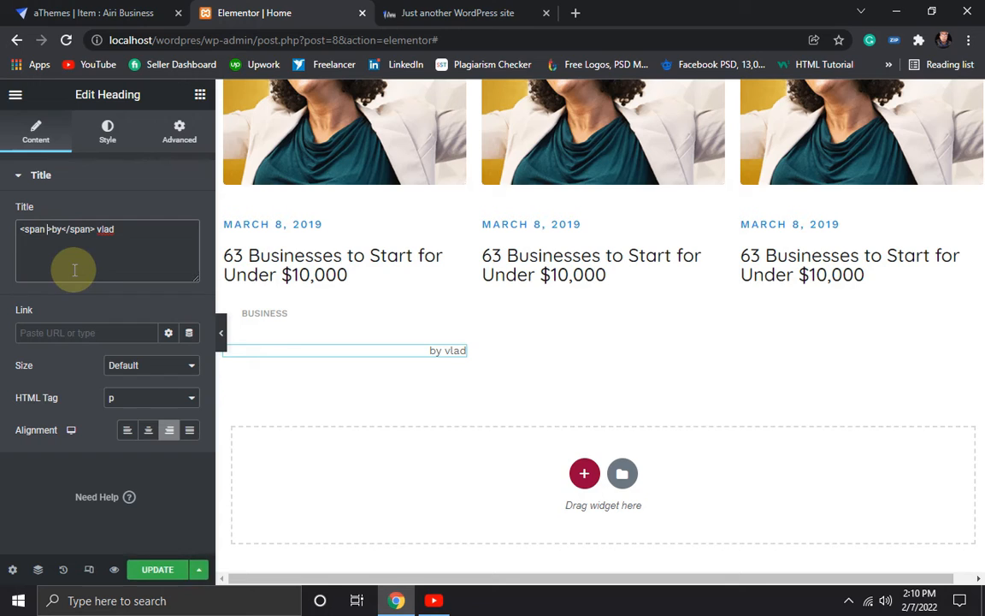
pyautogui.write('class="text1')
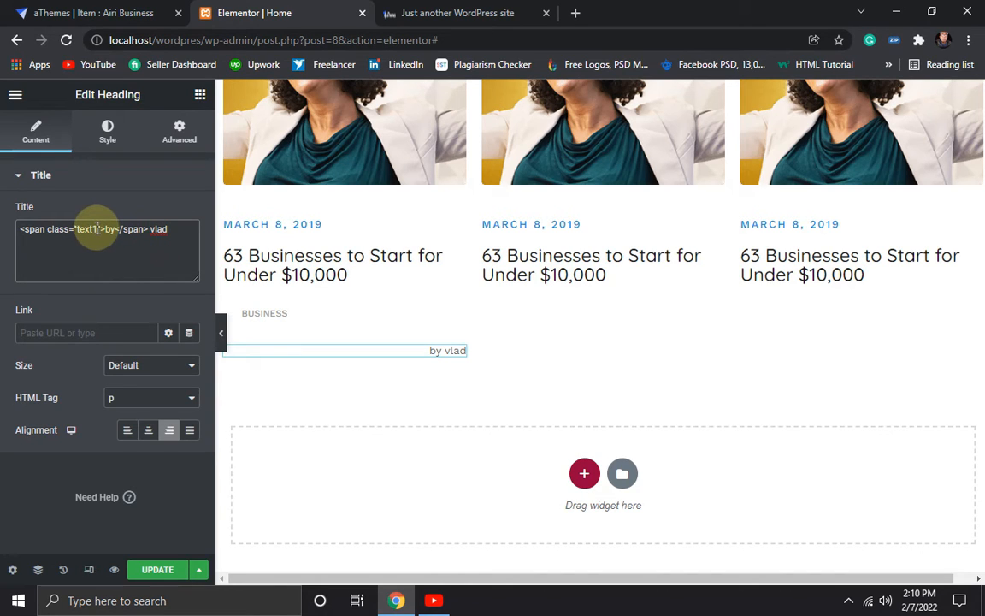
pyautogui.moveTo(95, 229); pyautogui.dragTo(79, 229)
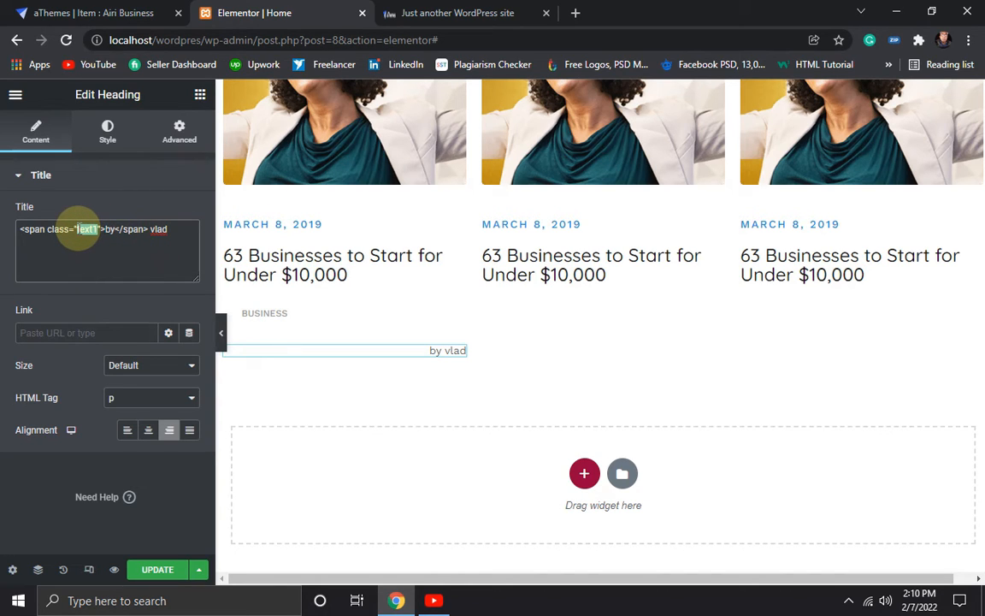
pyautogui.click(7, 254)
pyautogui.click(178, 573)
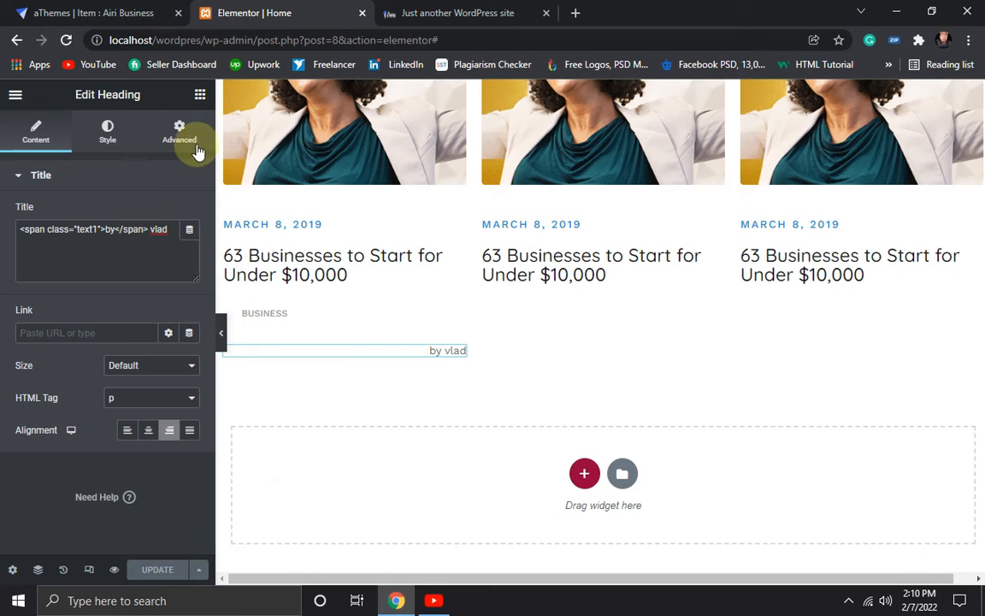
pyautogui.click(198, 99)
pyautogui.scroll(-7, 127, 445)
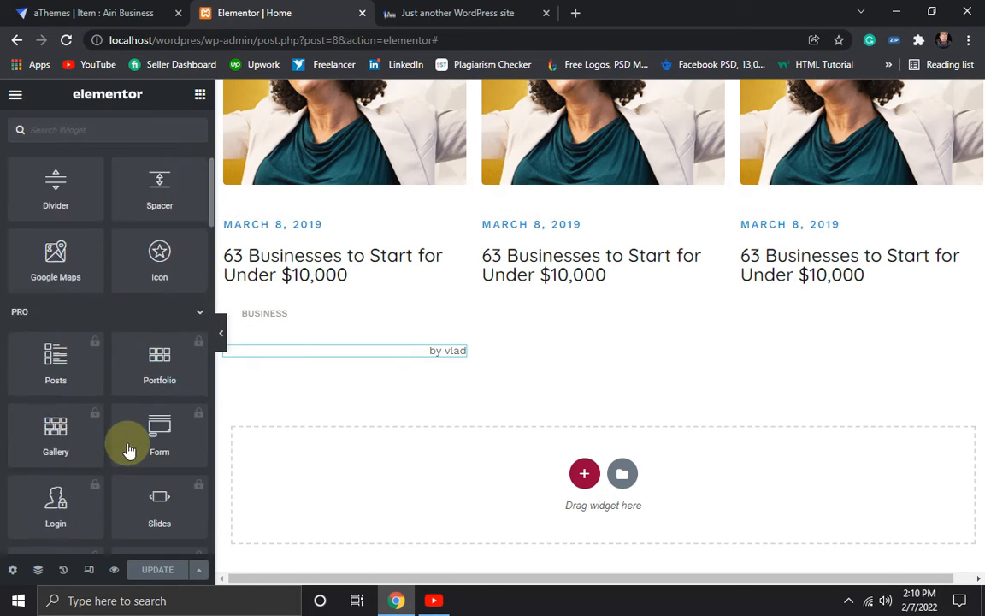
pyautogui.scroll(8, 171, 257)
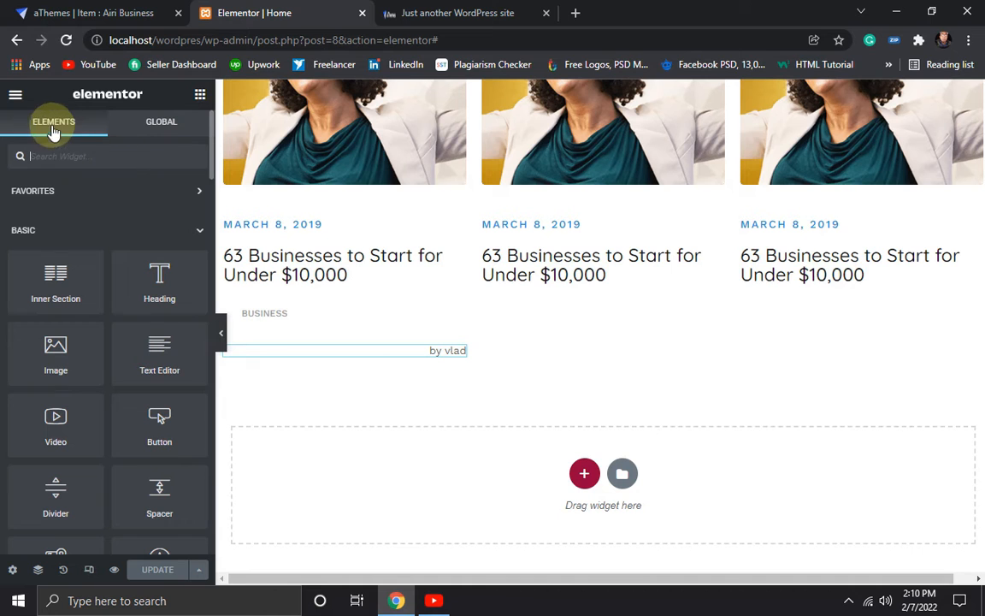
# - Open the local site's Additional CSS in the Customizer and add an empty .text1{} rule after the last rule
pyautogui.click(462, 12)
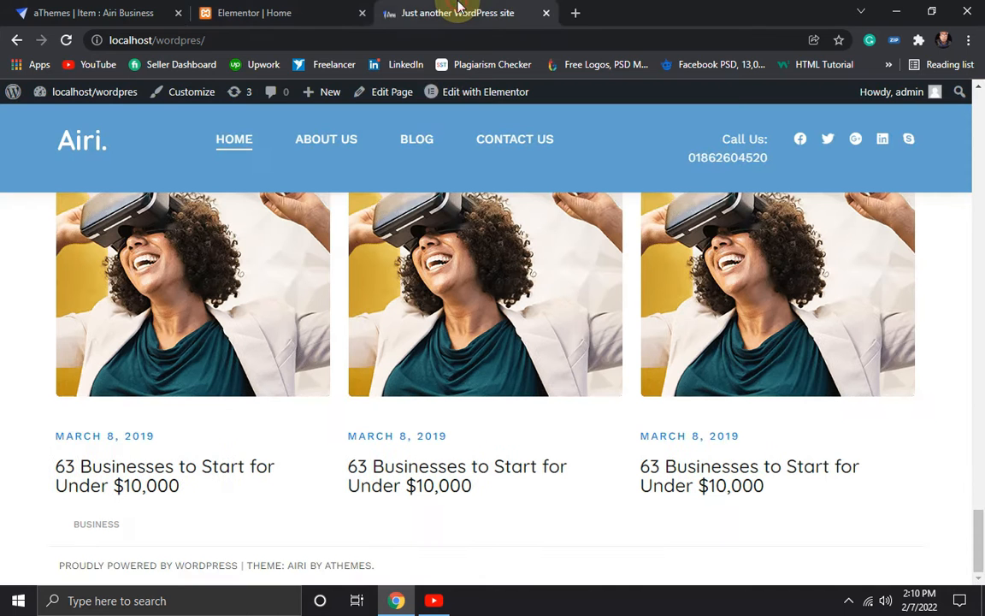
pyautogui.click(174, 99)
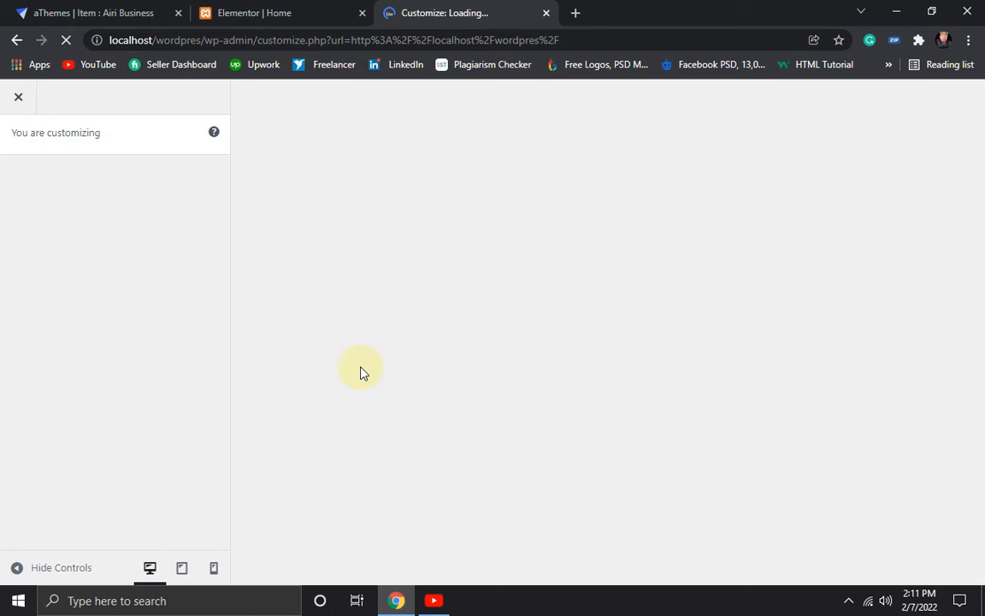
pyautogui.scroll(-2, 107, 359)
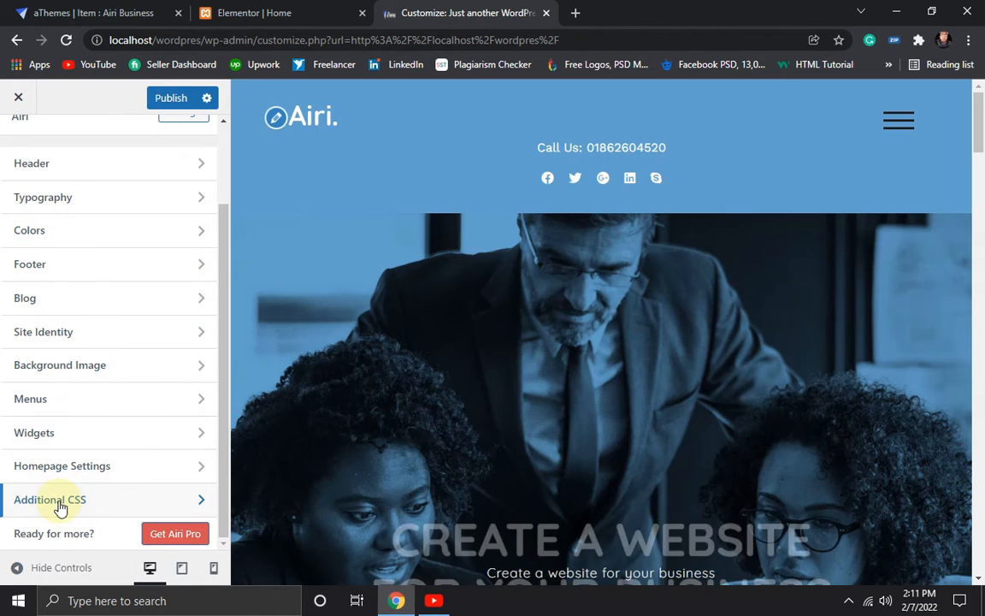
pyautogui.click(62, 502)
pyautogui.scroll(-6, 124, 377)
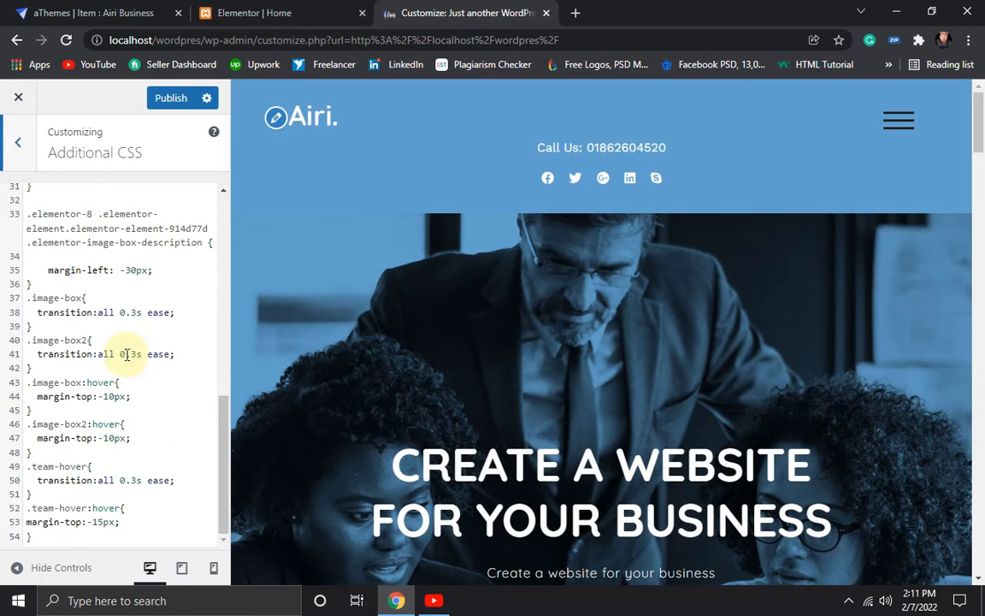
pyautogui.click(48, 540)
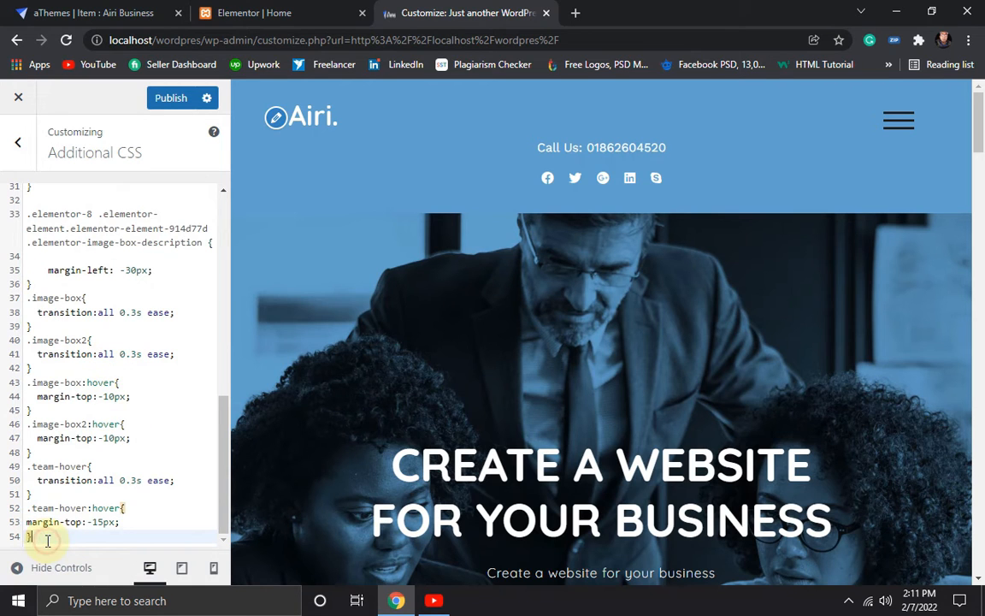
pyautogui.press('Return')
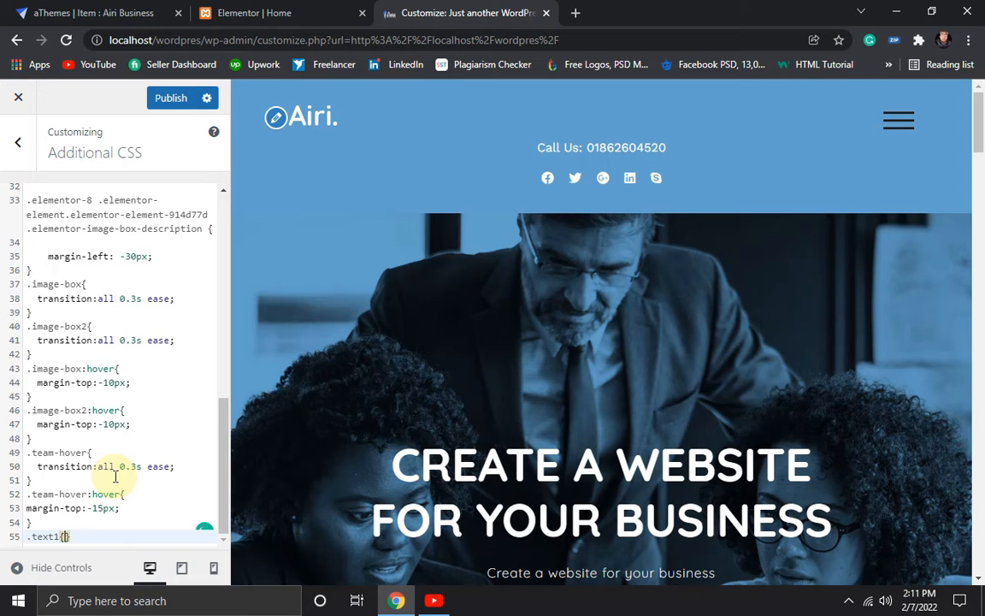
# - Add a color:#777 declaration inside the .text1 rule of the Additional CSS
pyautogui.scroll(-15, 545, 392)
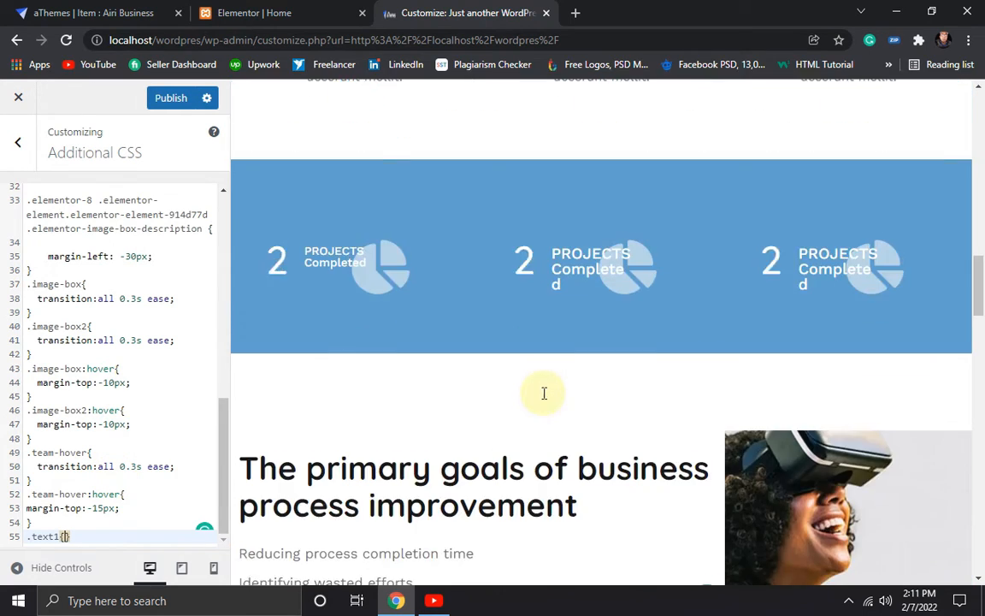
pyautogui.scroll(-20, 538, 402)
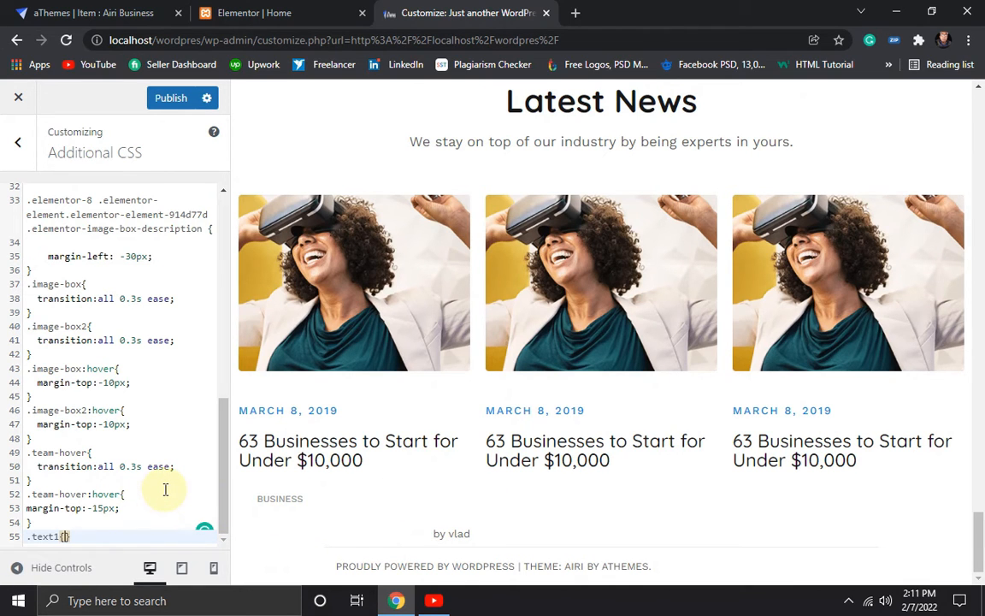
pyautogui.press('Return')
pyautogui.write('c')
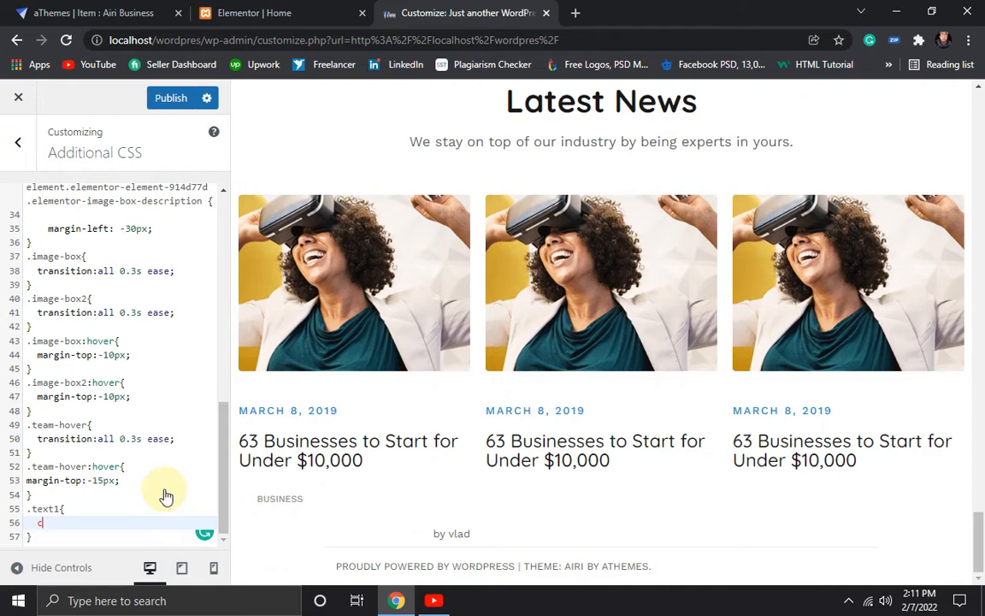
pyautogui.write('ol')
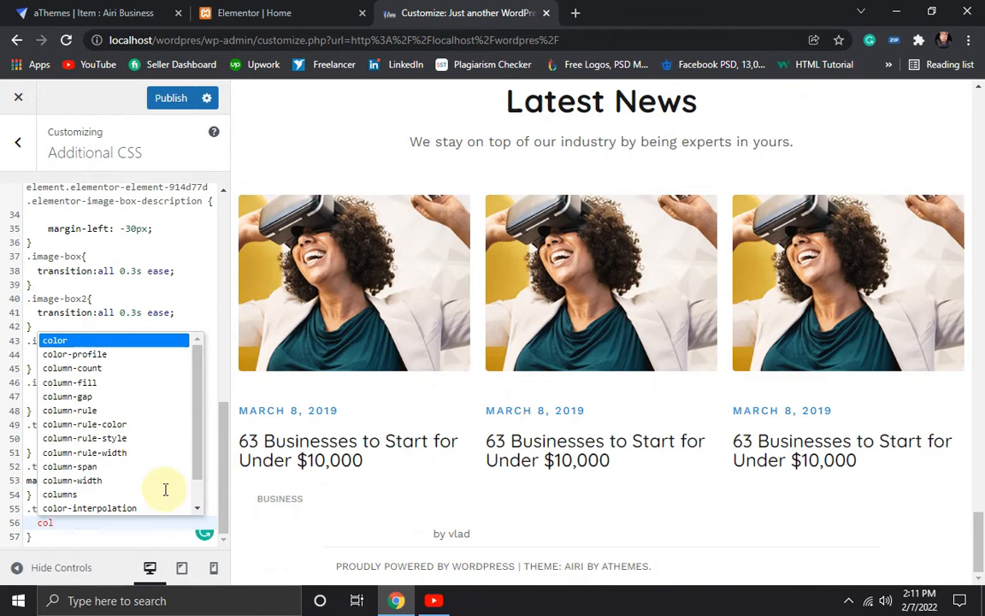
pyautogui.press('Return')
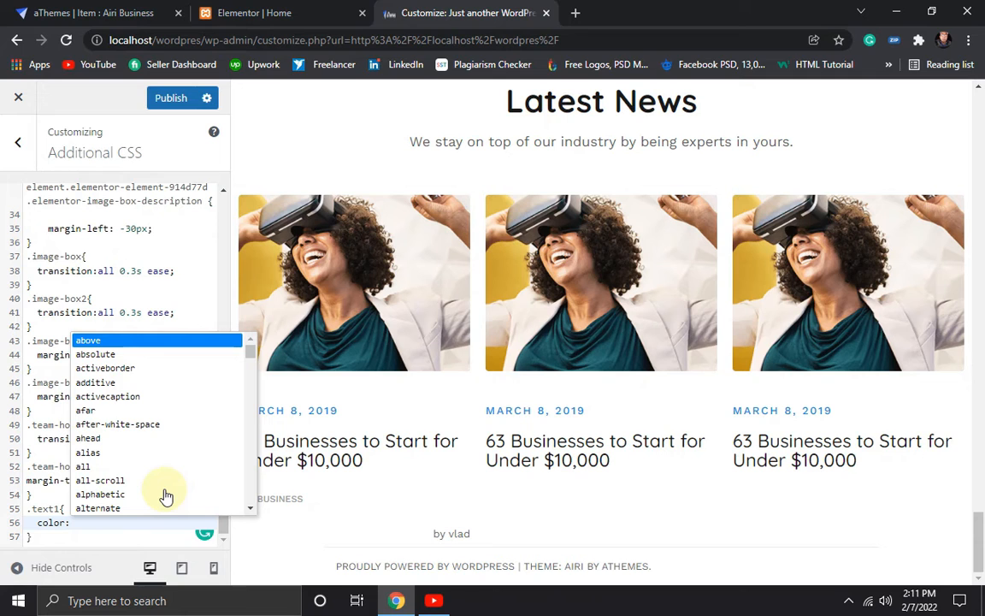
pyautogui.write('#7')
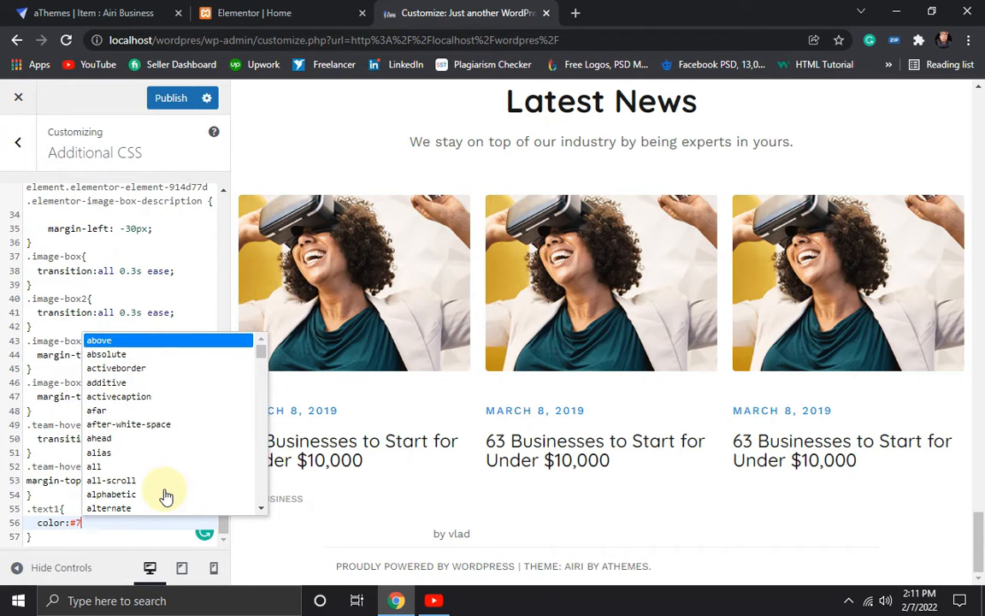
pyautogui.write('77')
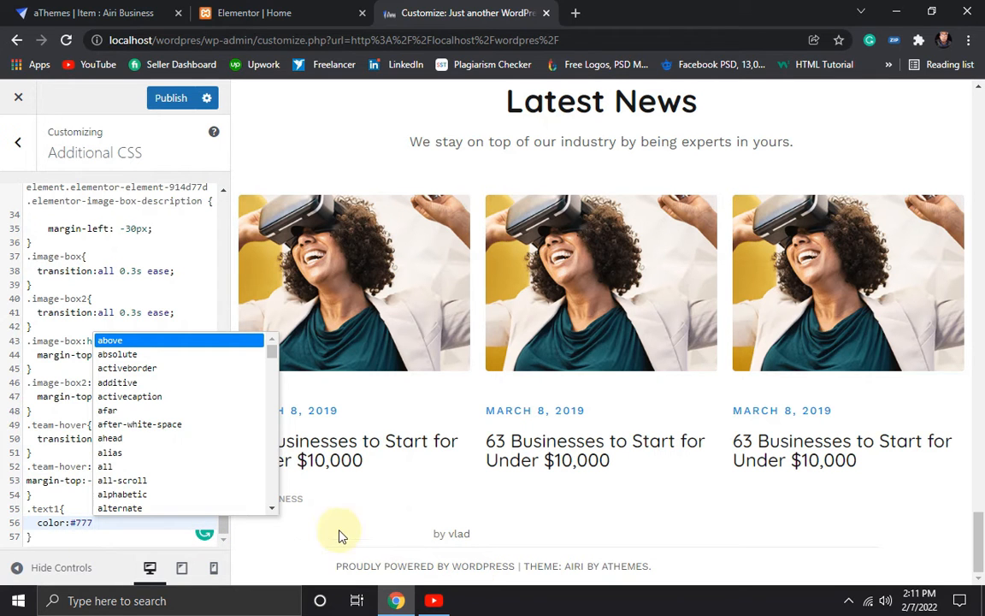
# - Copy the hex code of the BUSINESS button's text color from the Elementor editor
pyautogui.click(232, 15)
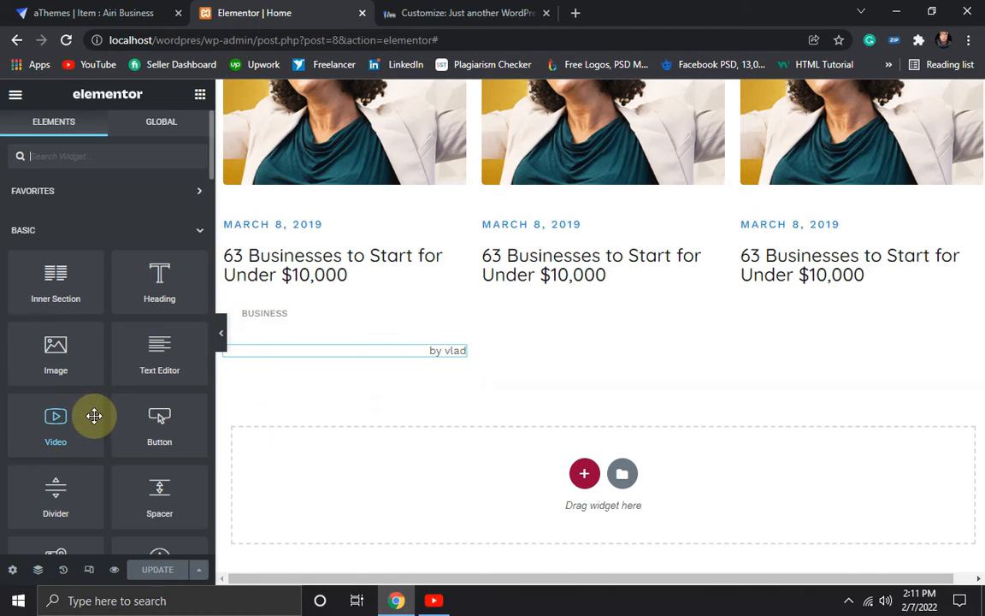
pyautogui.click(260, 316)
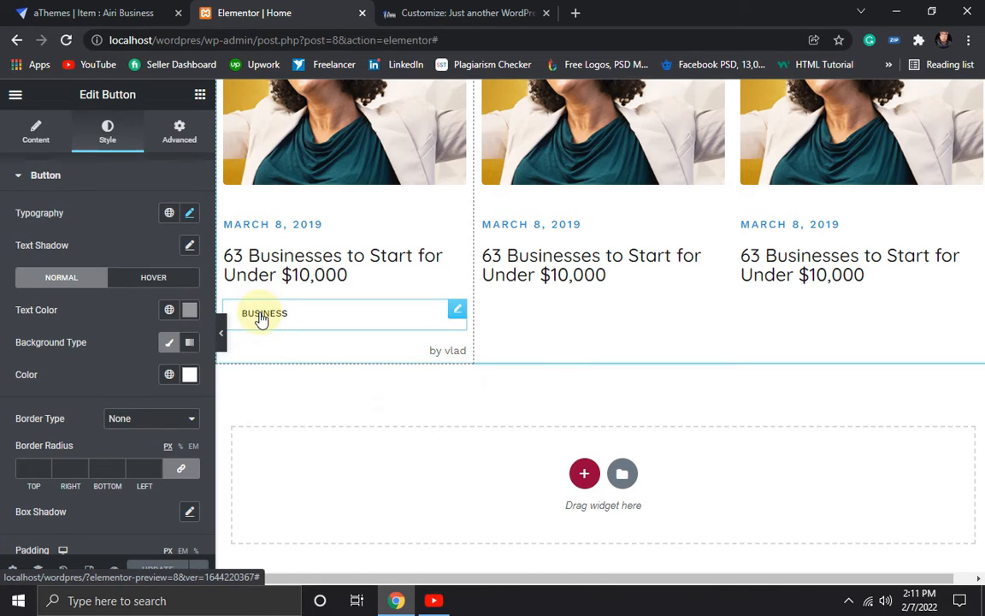
pyautogui.click(189, 316)
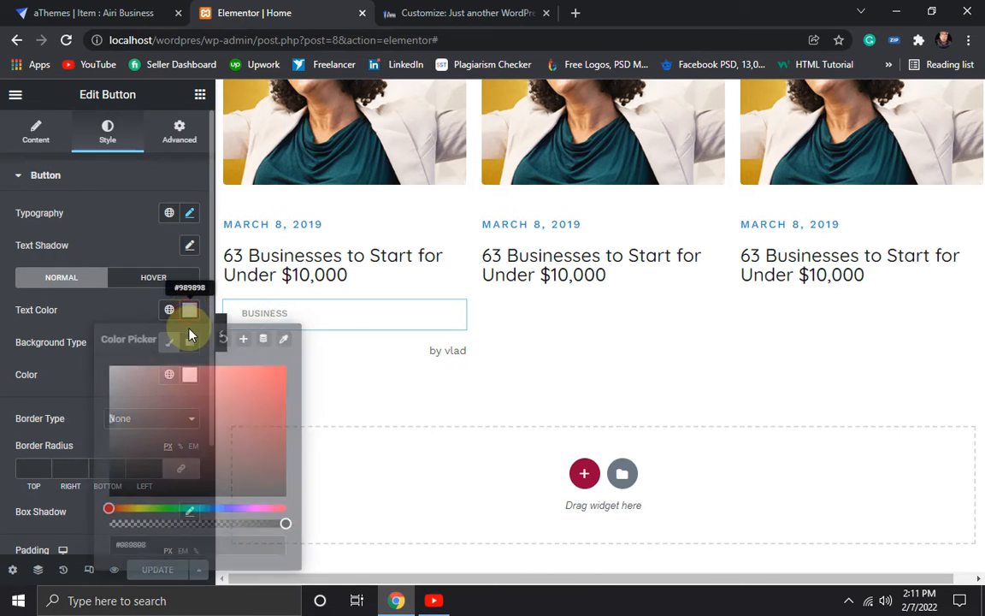
pyautogui.click(154, 551)
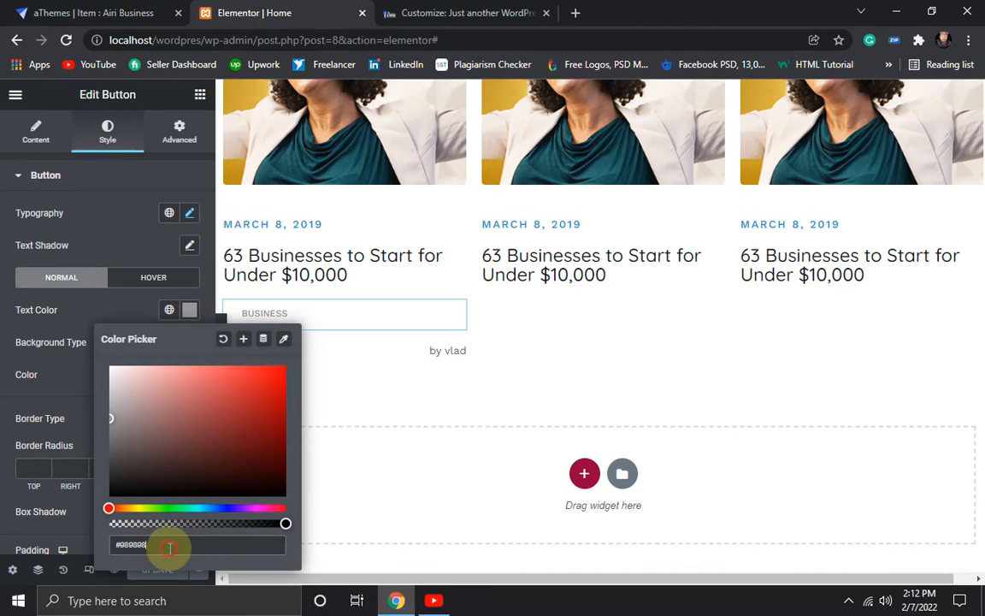
pyautogui.moveTo(170, 548); pyautogui.dragTo(111, 549)
pyautogui.hotkey('ctrl', 'c')
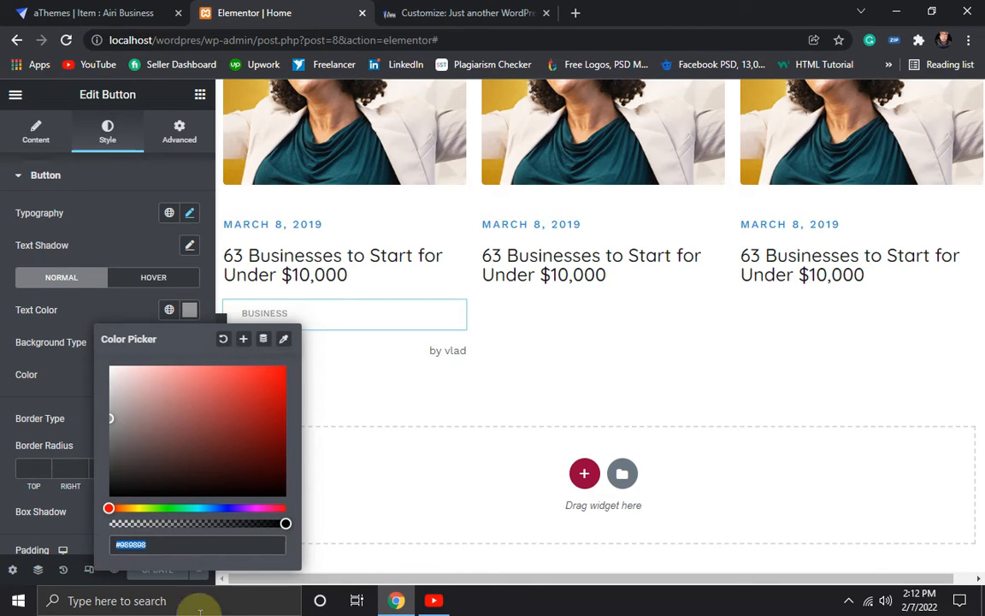
pyautogui.click(6, 344)
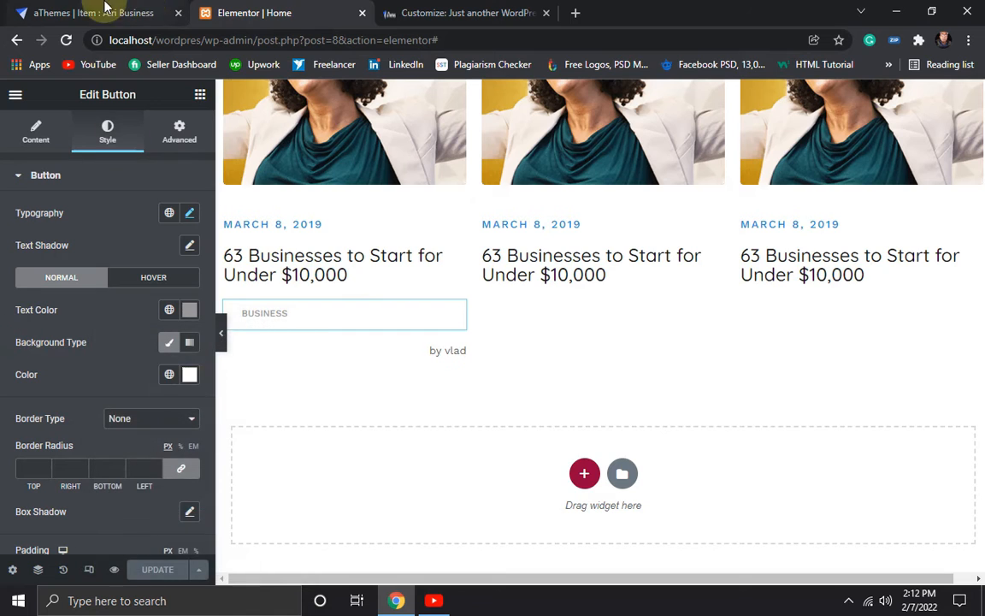
# - Replace the .text1 rule's color value with #989898, end the declaration with a semicolon, and publish the CSS
pyautogui.click(469, 10)
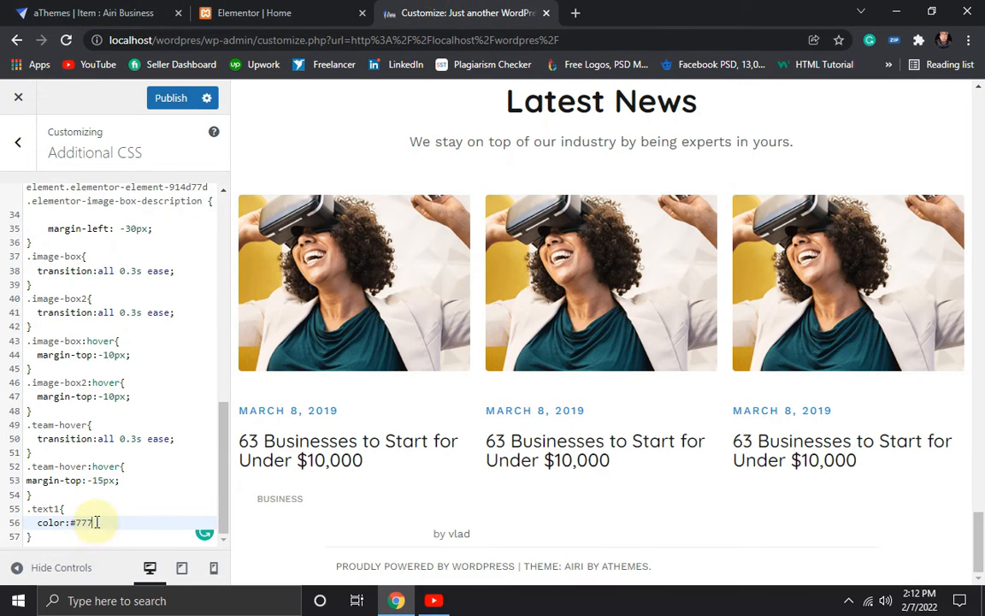
pyautogui.moveTo(97, 521); pyautogui.dragTo(82, 522)
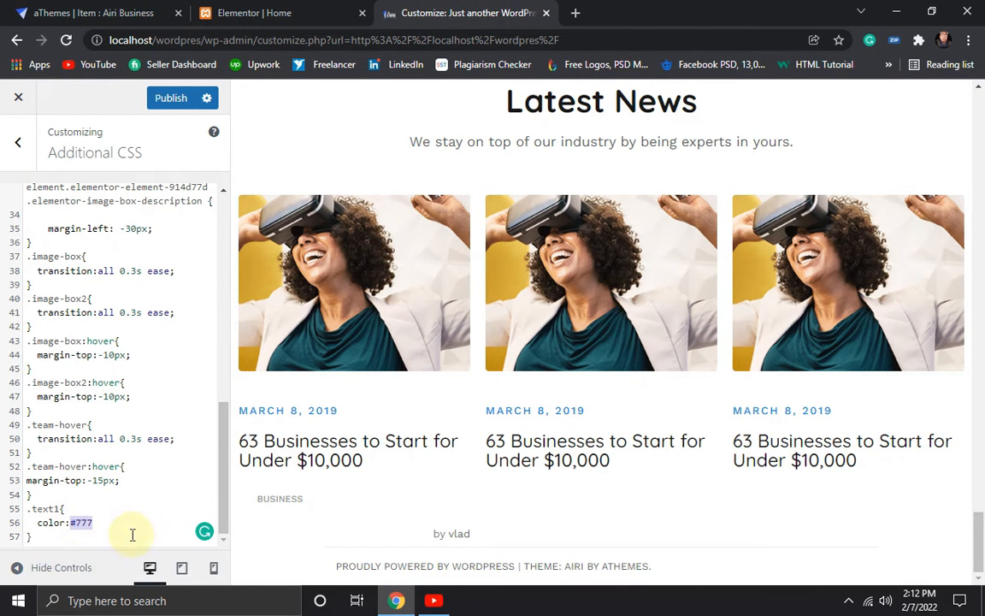
pyautogui.hotkey('ctrl', 'v')
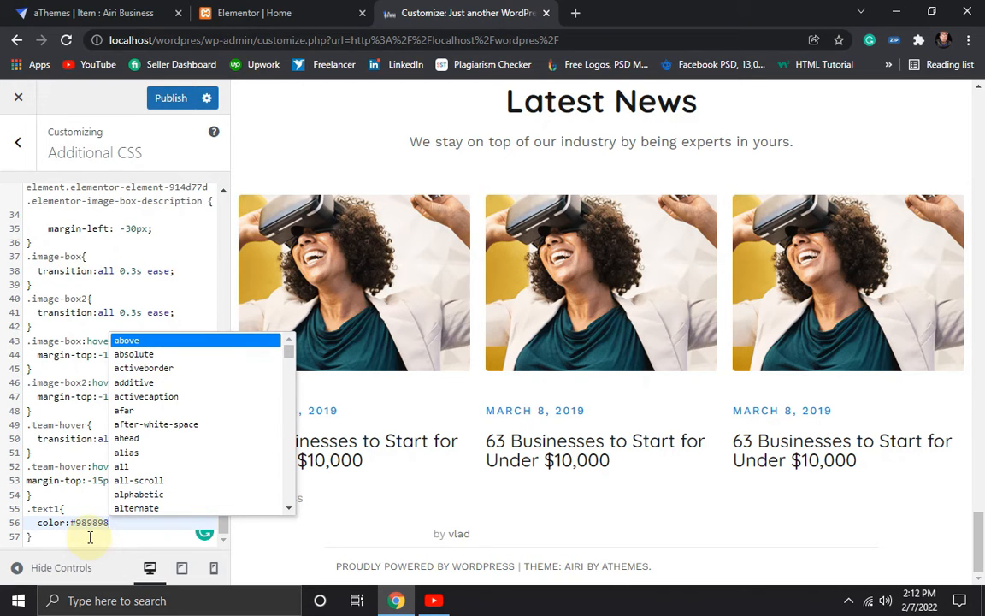
pyautogui.write(';')
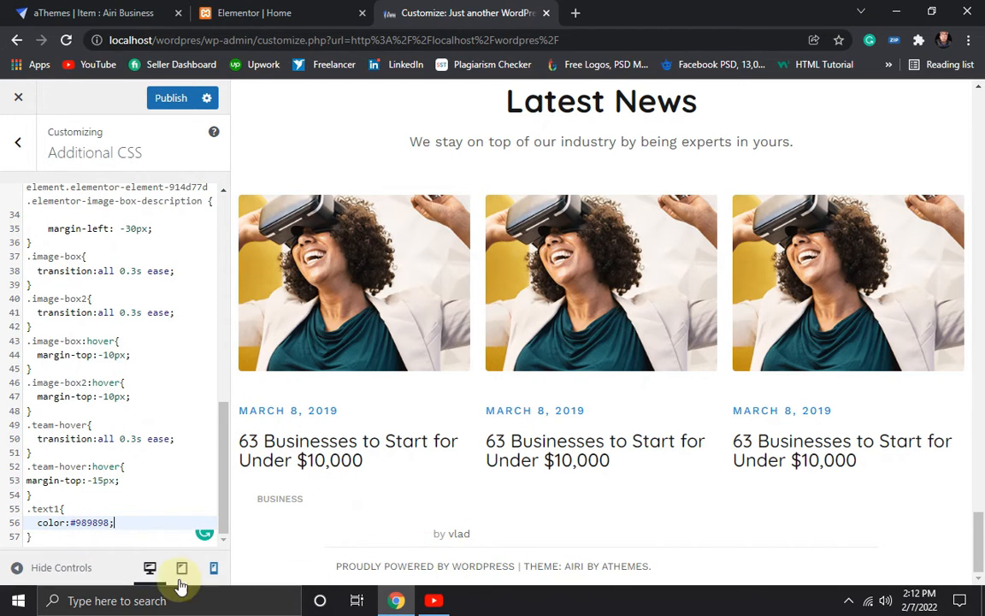
pyautogui.click(171, 96)
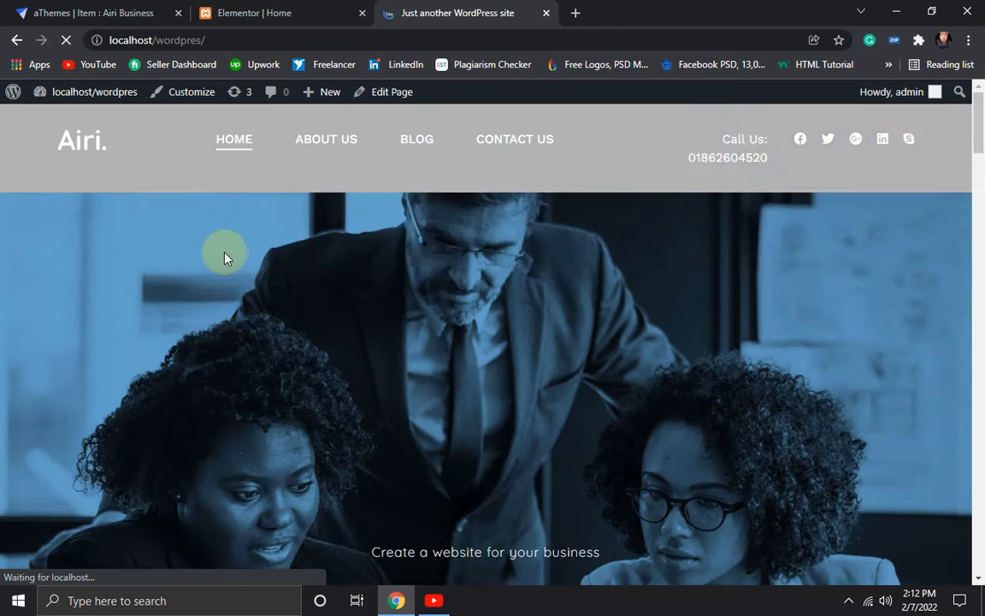
# - Compare the first news card's byline on the local home page with the one on the Airi demo page
pyautogui.scroll(-15, 239, 272)
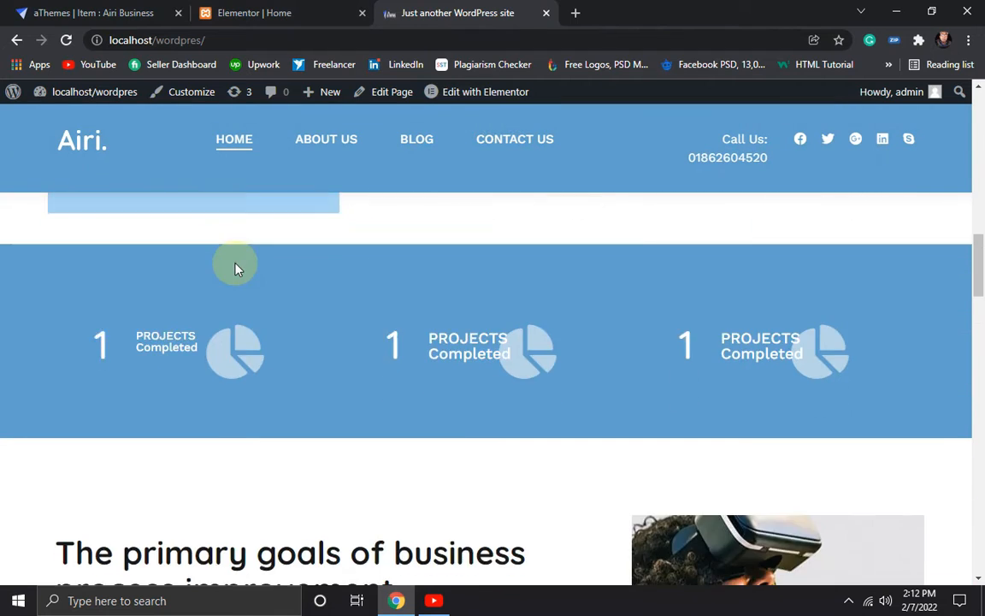
pyautogui.scroll(-15, 239, 272)
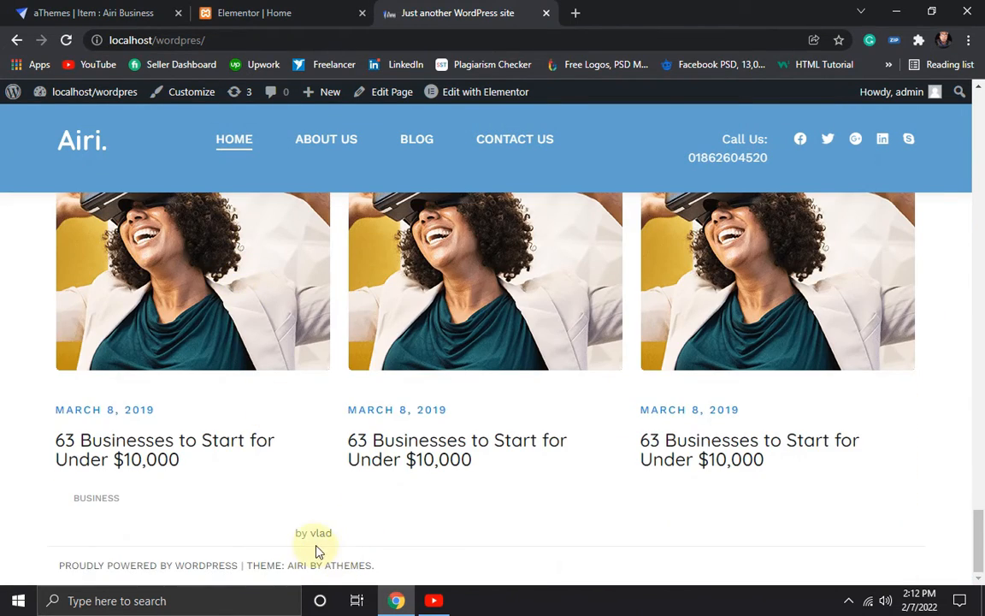
pyautogui.click(86, 13)
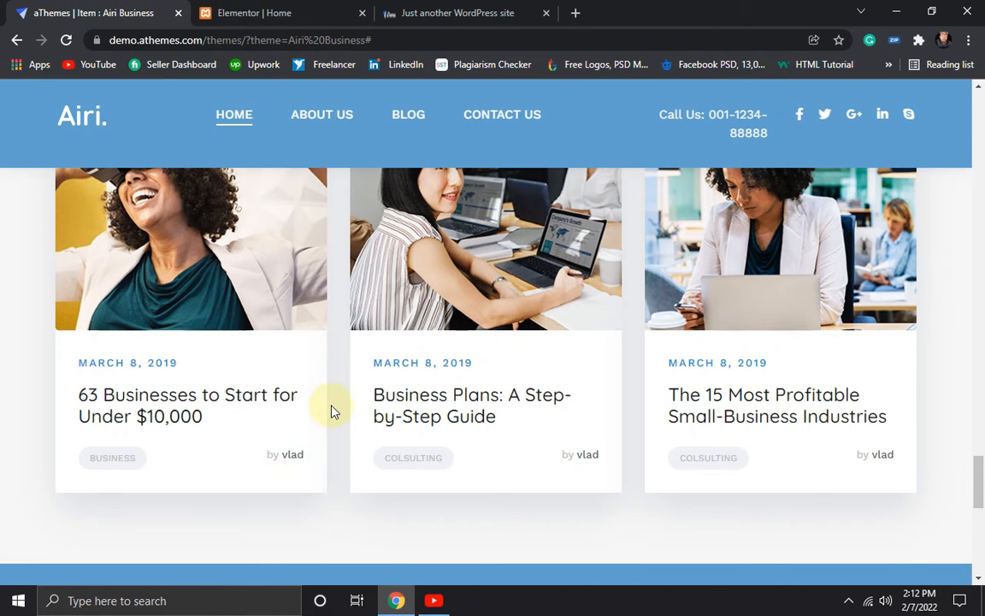
pyautogui.click(417, 13)
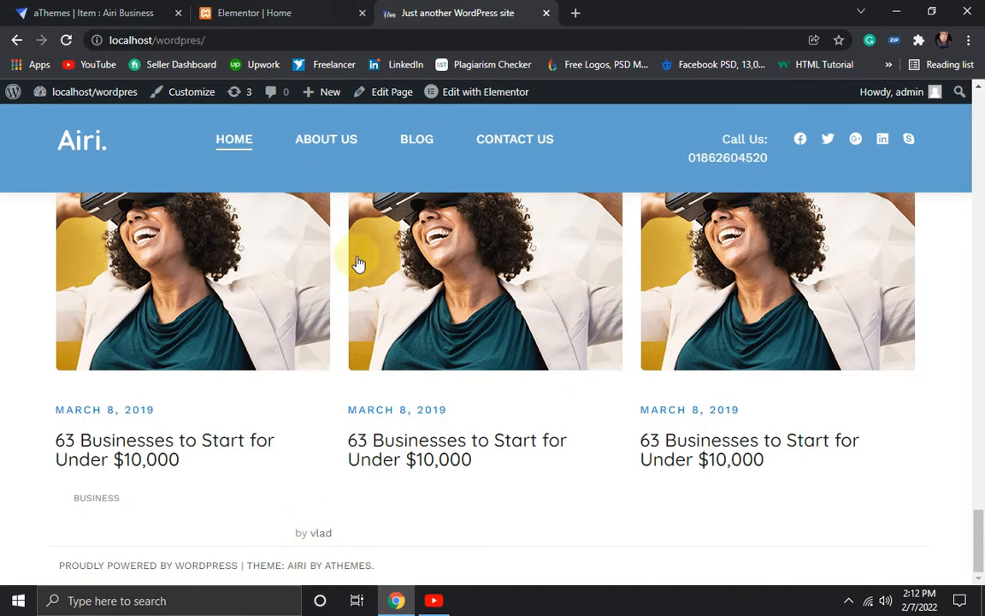
# - Reload the Elementor editor, unlink the byline heading's margin values and set its top margin to -47 px
pyautogui.click(247, 14)
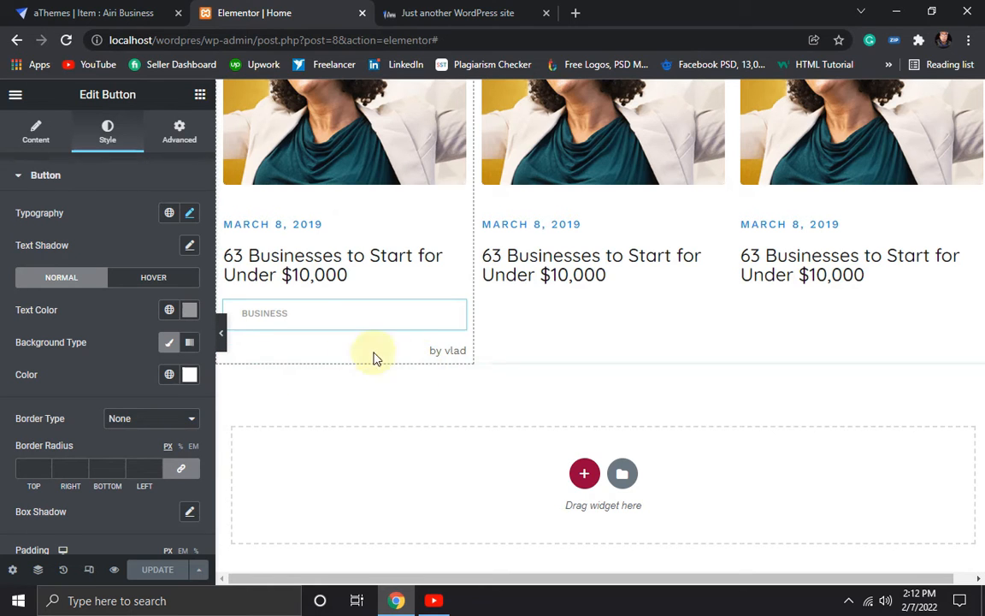
pyautogui.click(66, 40)
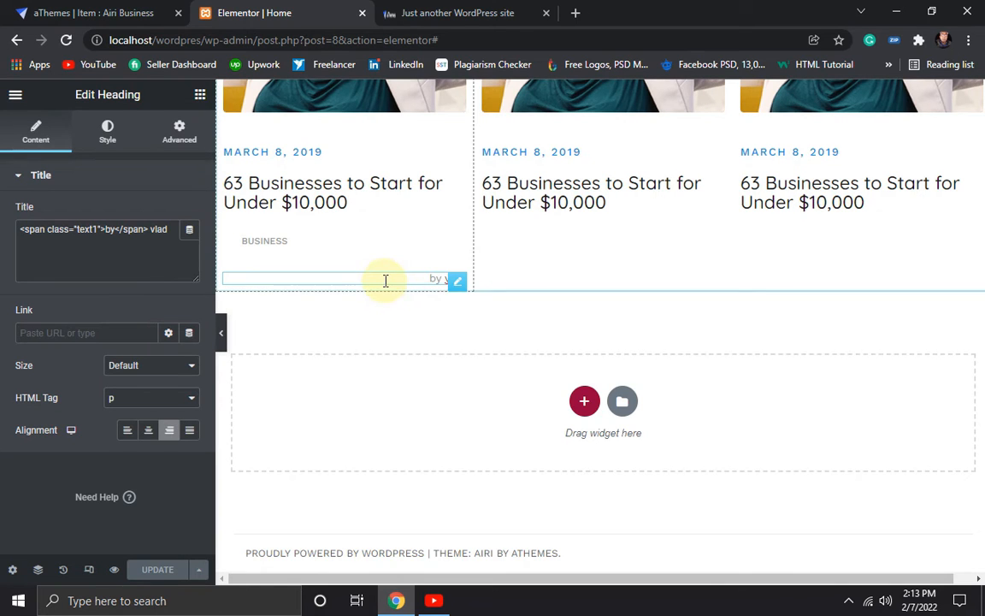
pyautogui.click(180, 131)
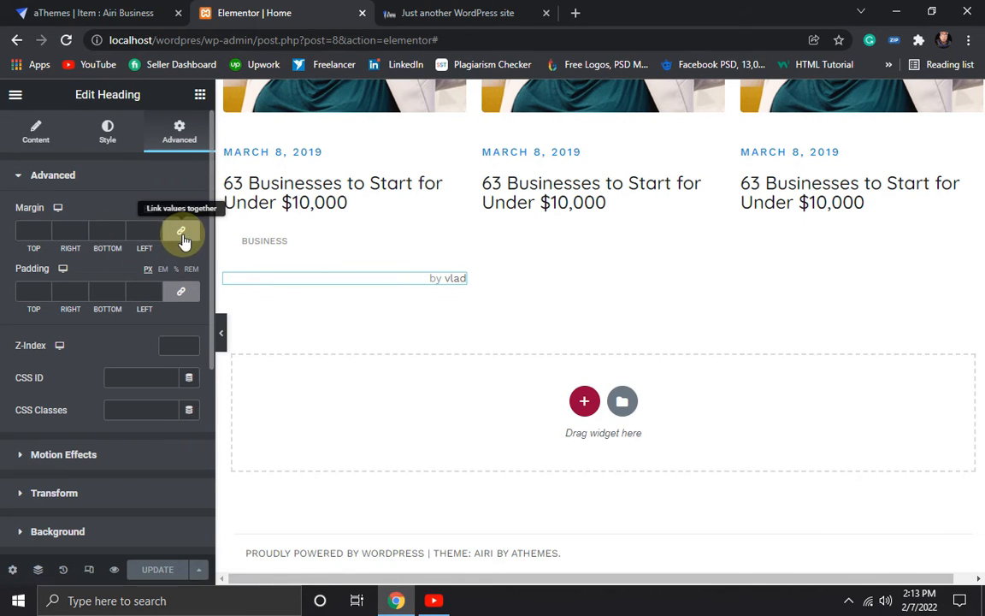
pyautogui.click(179, 231)
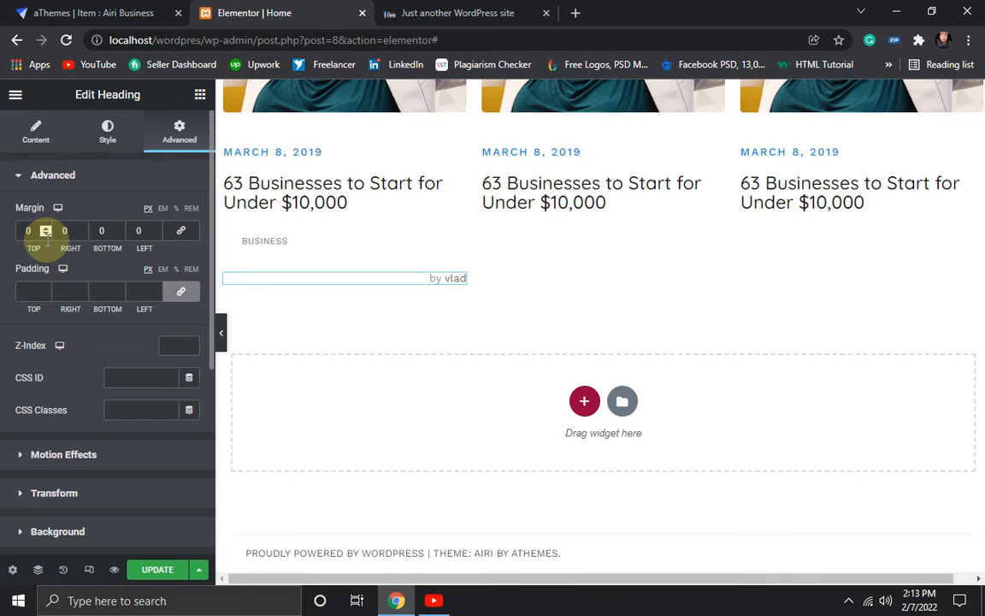
pyautogui.moveTo(47, 236); pyautogui.dragTo(45, 237)
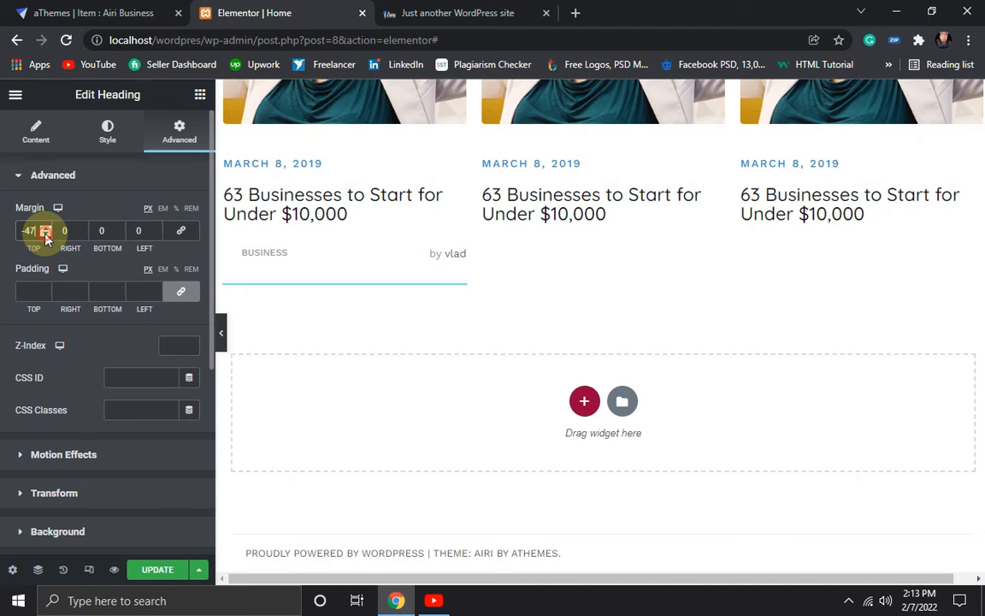
# - Set the byline heading's top margin to -45 px and right margin to 20 px to match the demo, and update the page
pyautogui.click(83, 14)
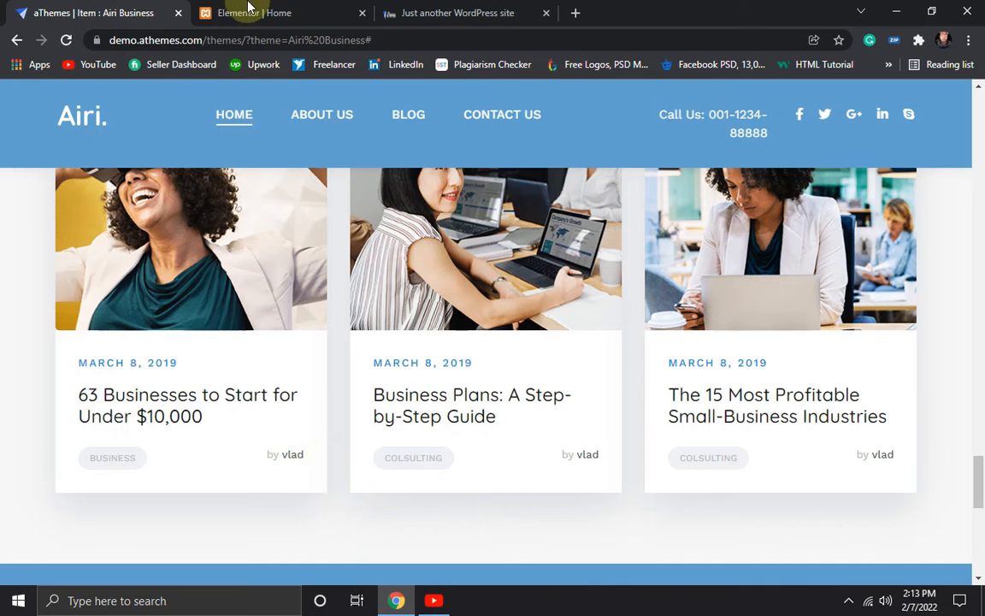
pyautogui.click(428, 13)
pyautogui.click(284, 13)
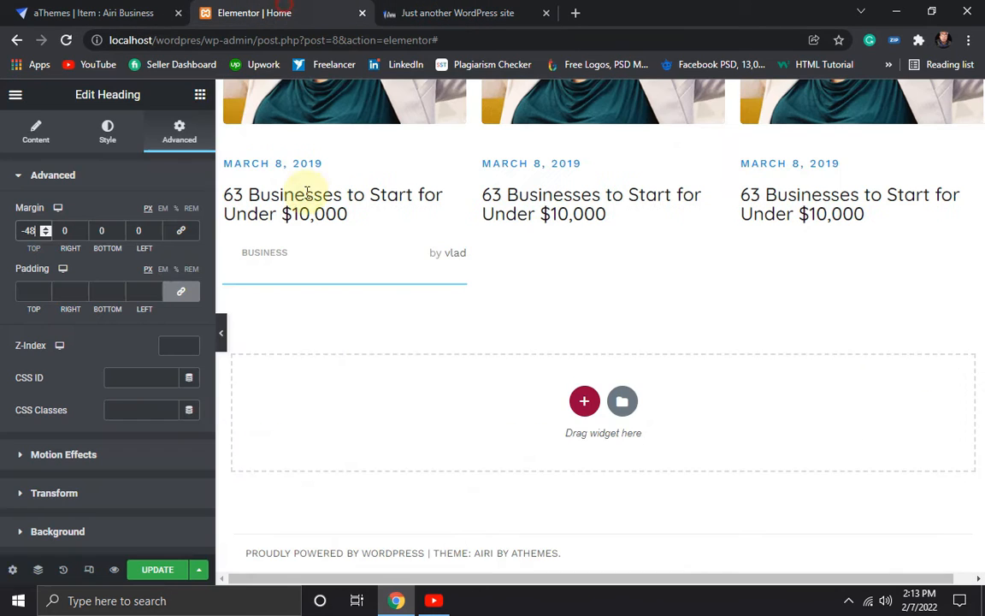
pyautogui.scroll(3, 46, 230)
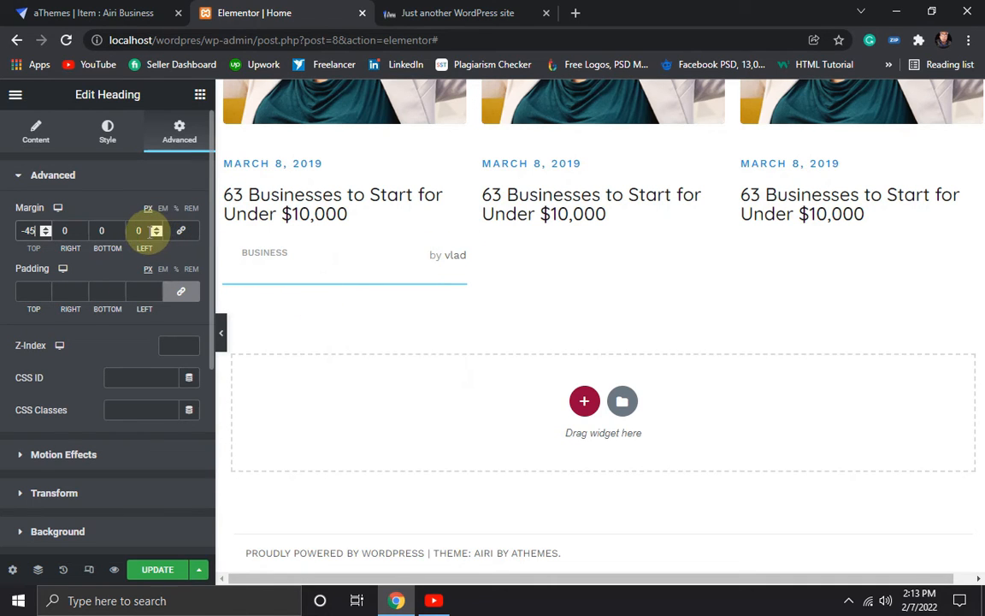
pyautogui.press('Tab')
pyautogui.write('20')
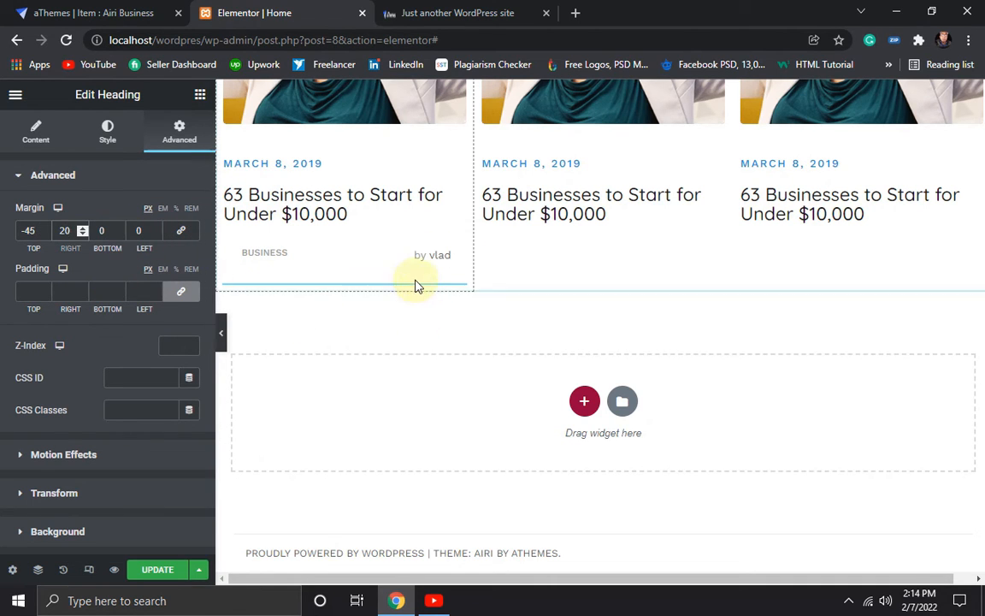
pyautogui.click(135, 572)
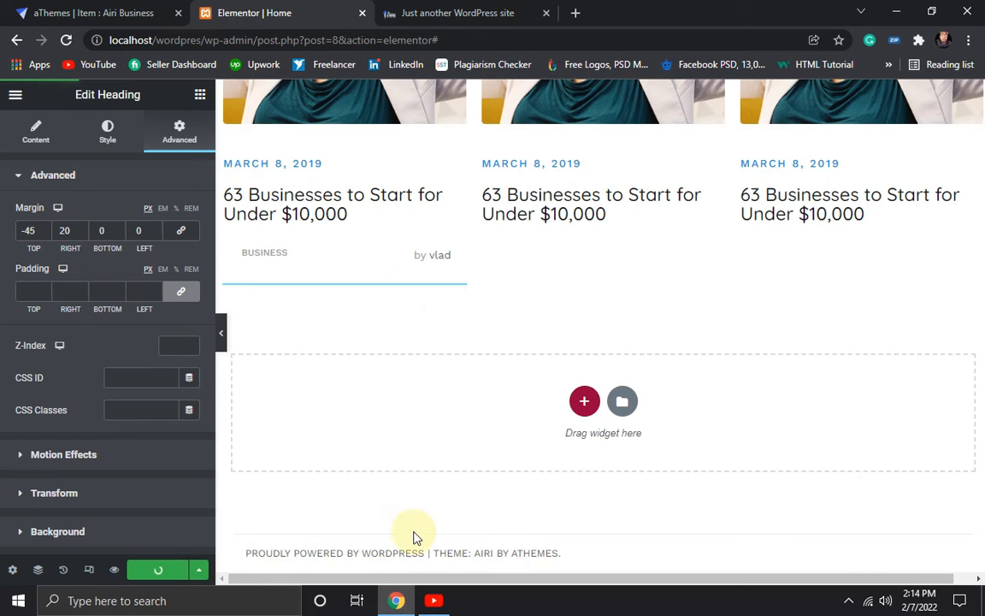
# - Reload the local home page and compare the first news card's byline position with the Airi demo page
pyautogui.click(503, 12)
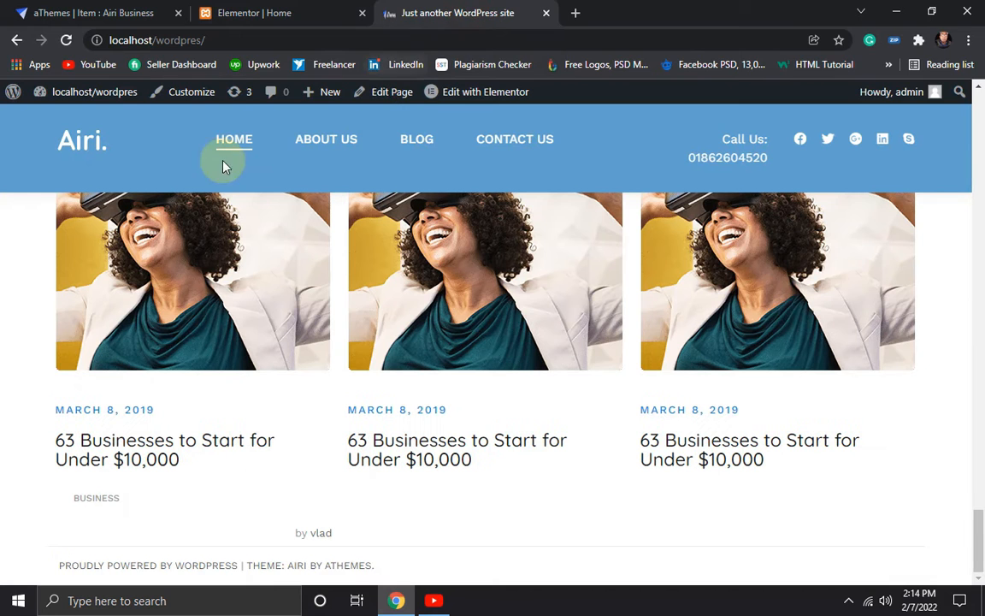
pyautogui.click(68, 41)
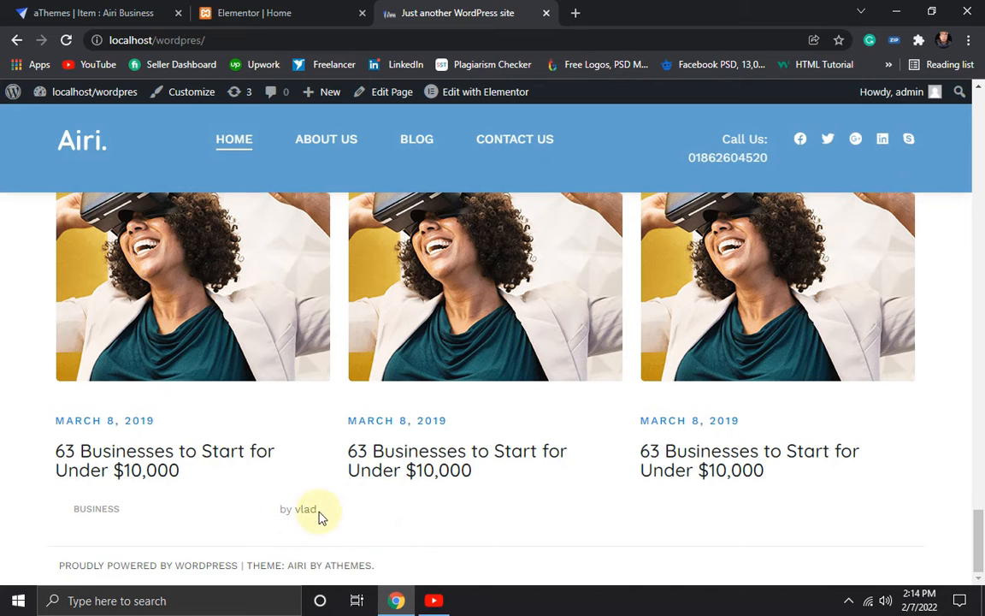
pyautogui.click(149, 12)
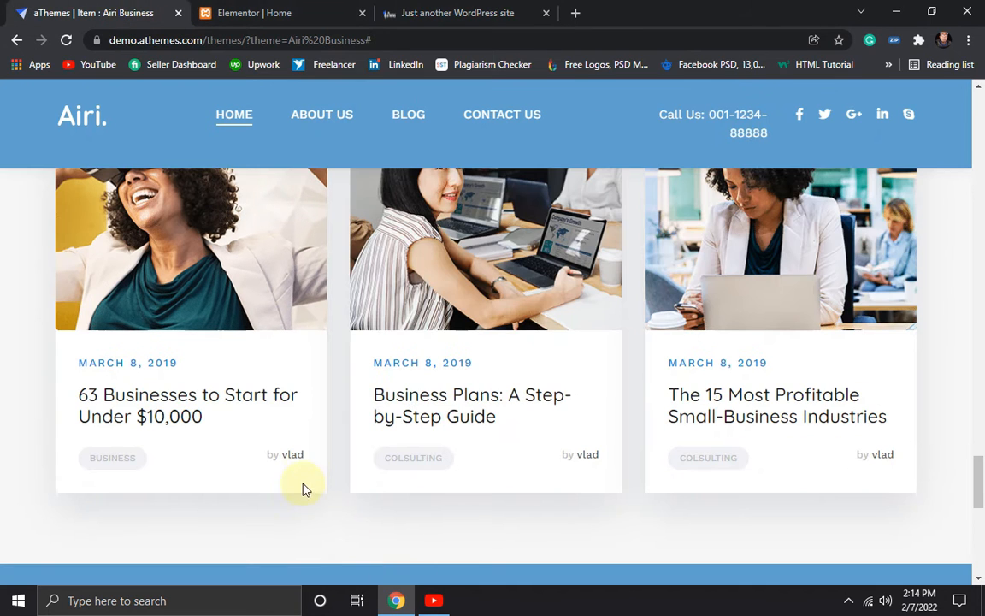
pyautogui.click(451, 11)
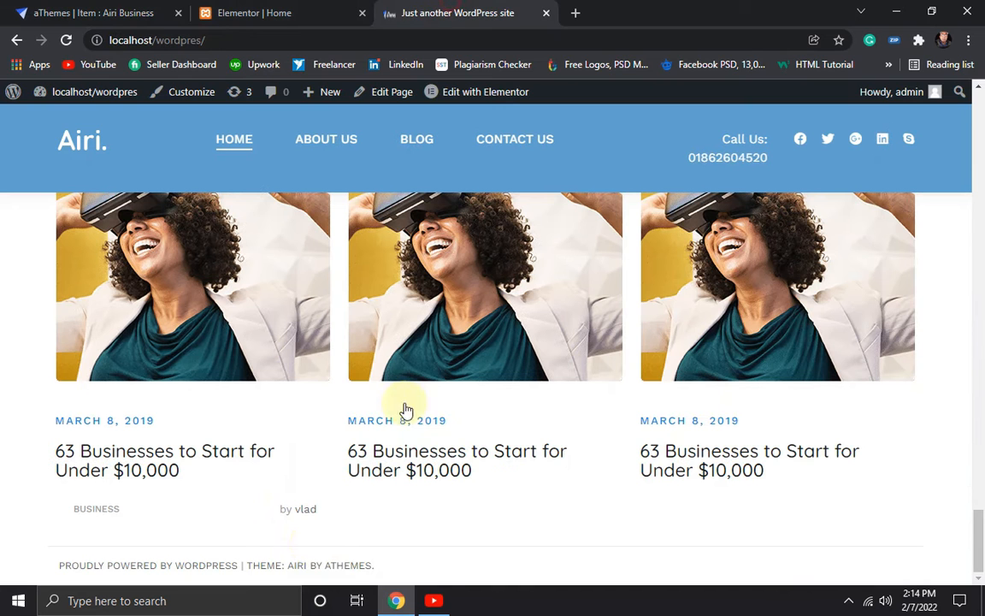
# - Set the byline heading's right margin to 35 px in the Elementor editor and update the page
pyautogui.click(260, 10)
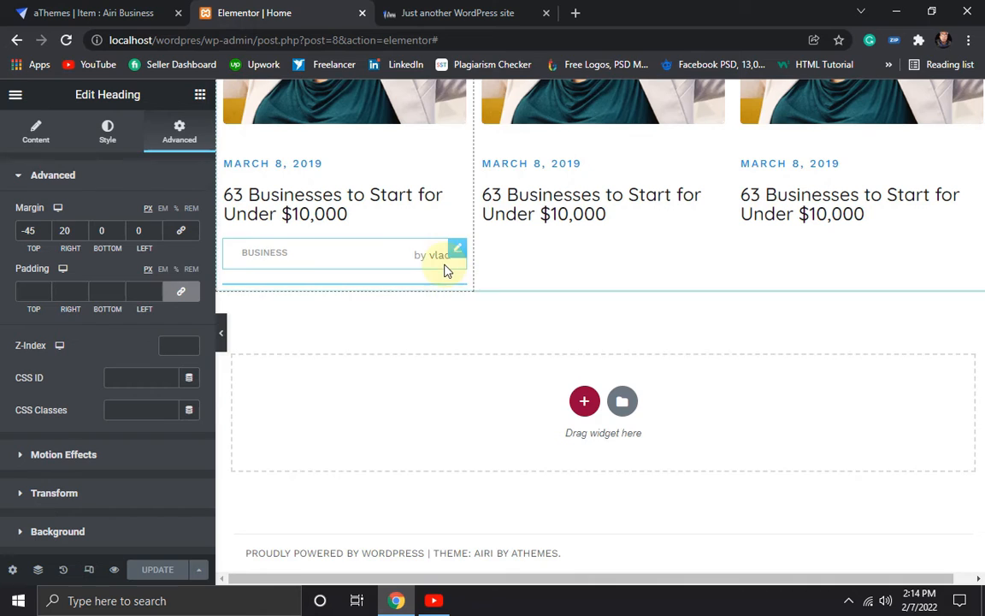
pyautogui.doubleClick(84, 228)
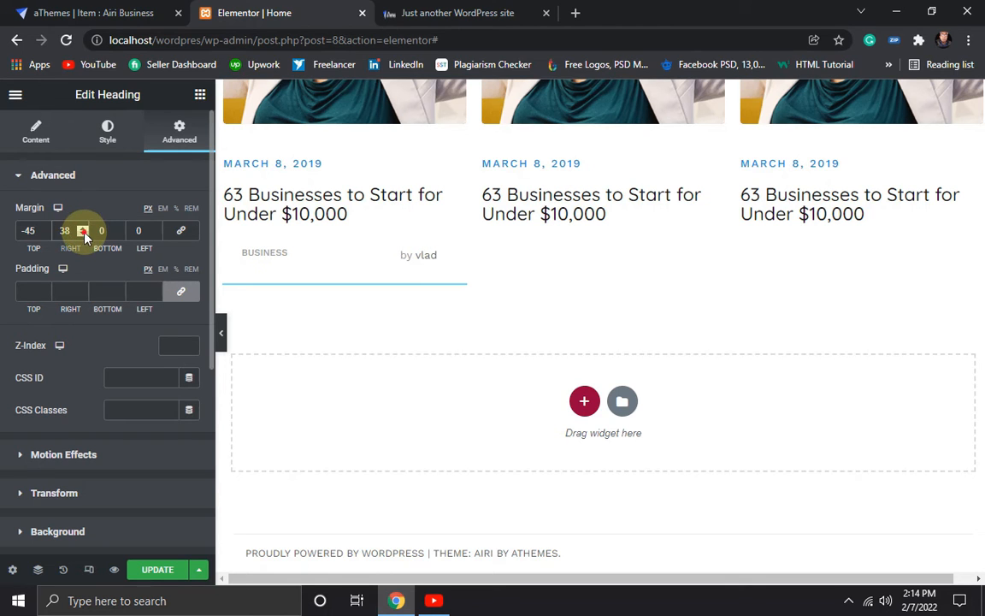
pyautogui.click(83, 231)
pyautogui.click(159, 569)
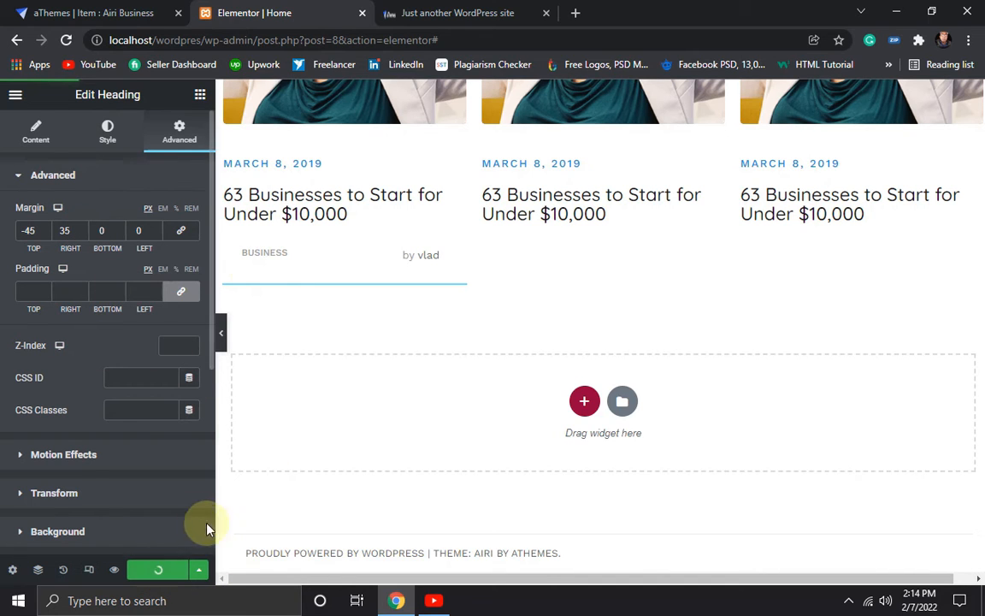
# - Reload the local home page and check the byline's new horizontal position against the demo's first news card
pyautogui.click(446, 11)
pyautogui.click(66, 40)
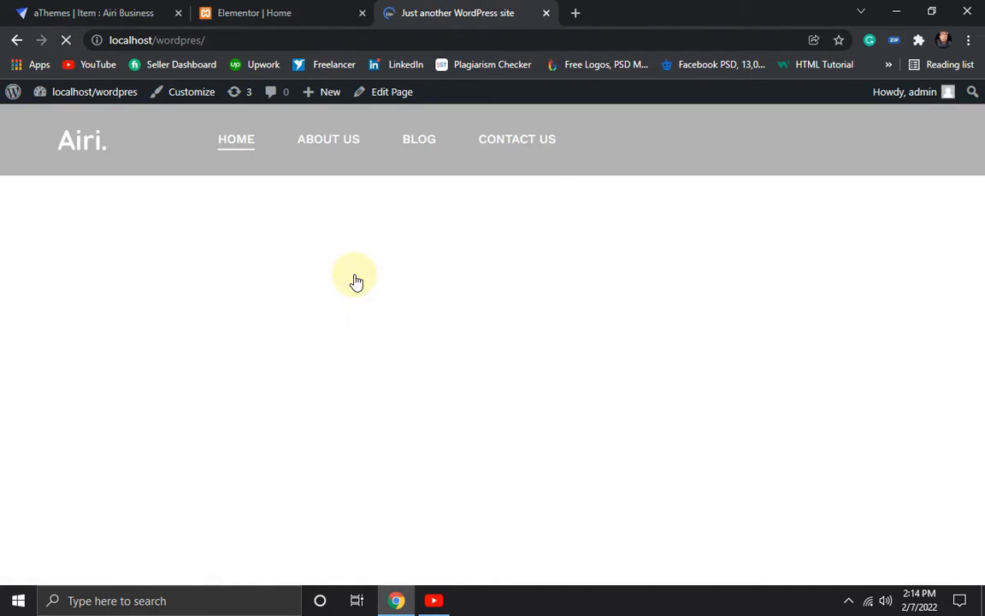
pyautogui.scroll(-1, 419, 331)
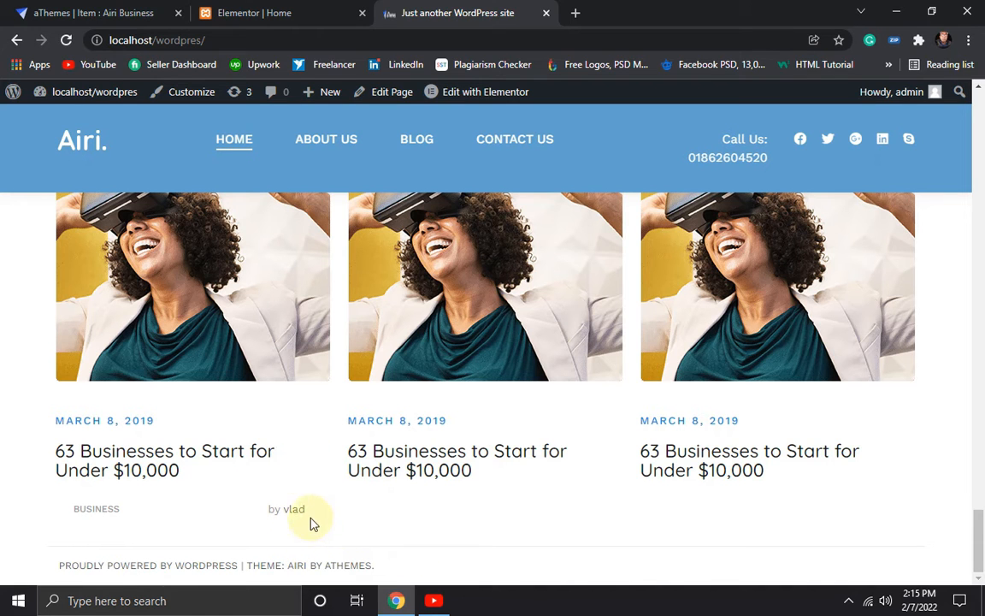
pyautogui.click(94, 13)
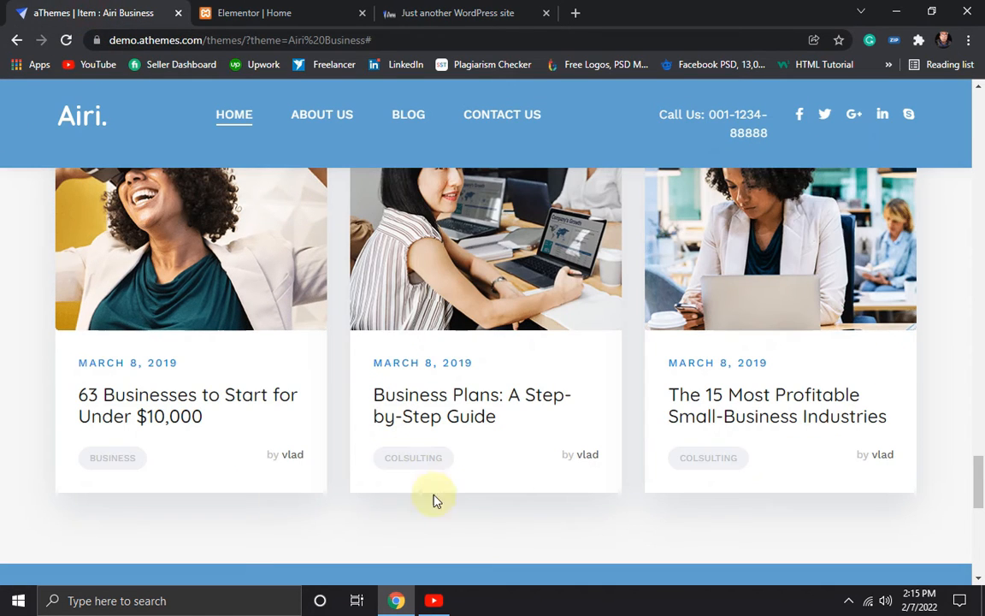
pyautogui.click(393, 13)
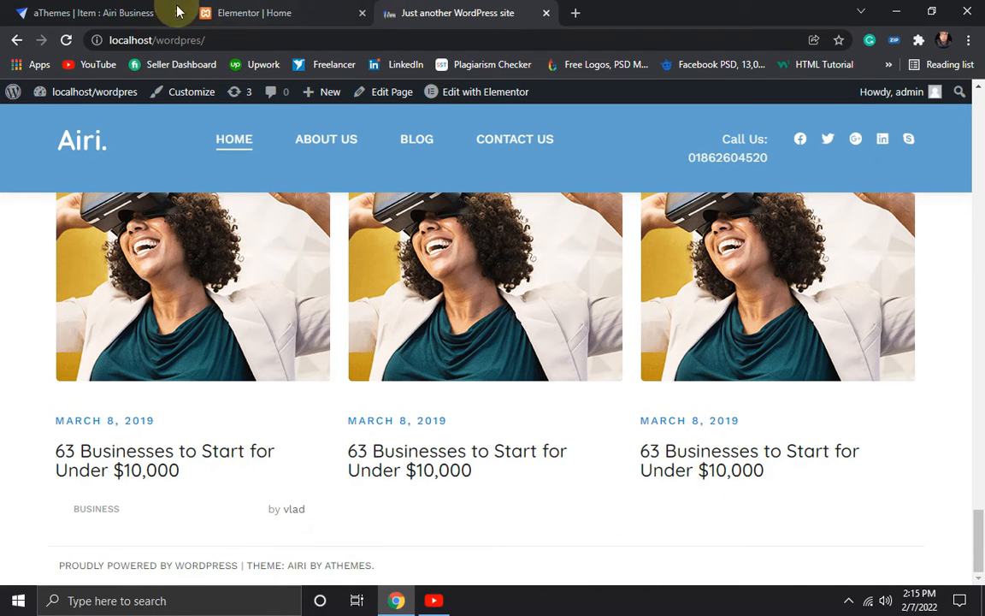
# - Copy the heading text "Let's Talk About Your Project" from the blue section below the news cards on the Airi demo page
pyautogui.click(60, 9)
pyautogui.scroll(-4, 565, 427)
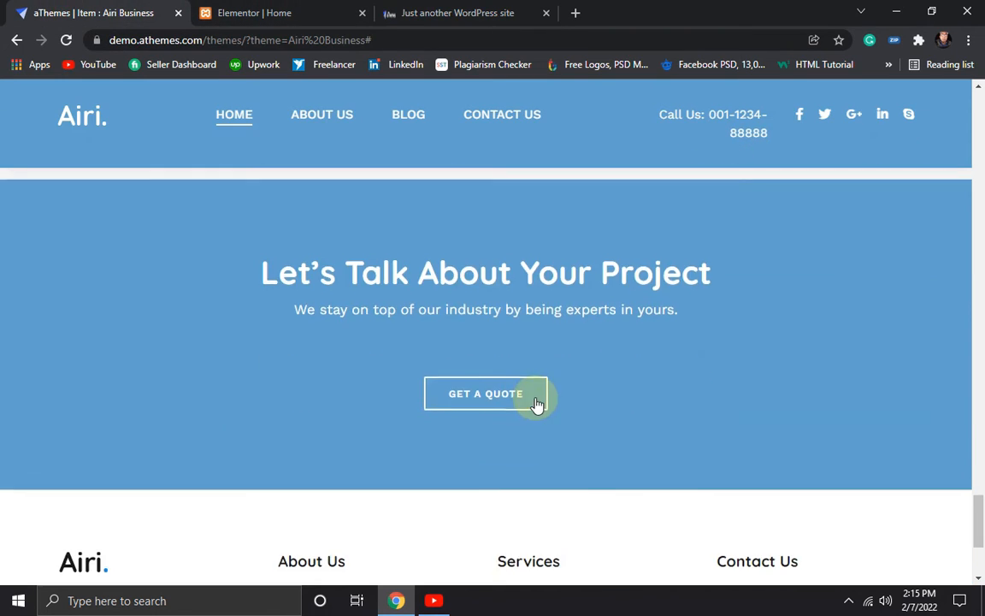
pyautogui.scroll(2, 535, 404)
pyautogui.scroll(-2, 248, 427)
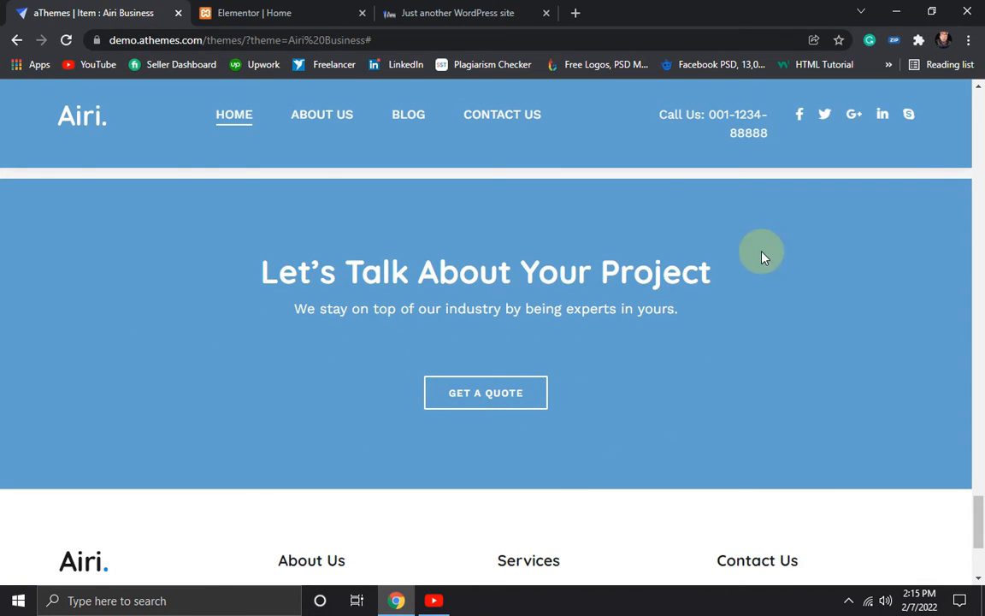
pyautogui.moveTo(732, 276); pyautogui.dragTo(229, 286)
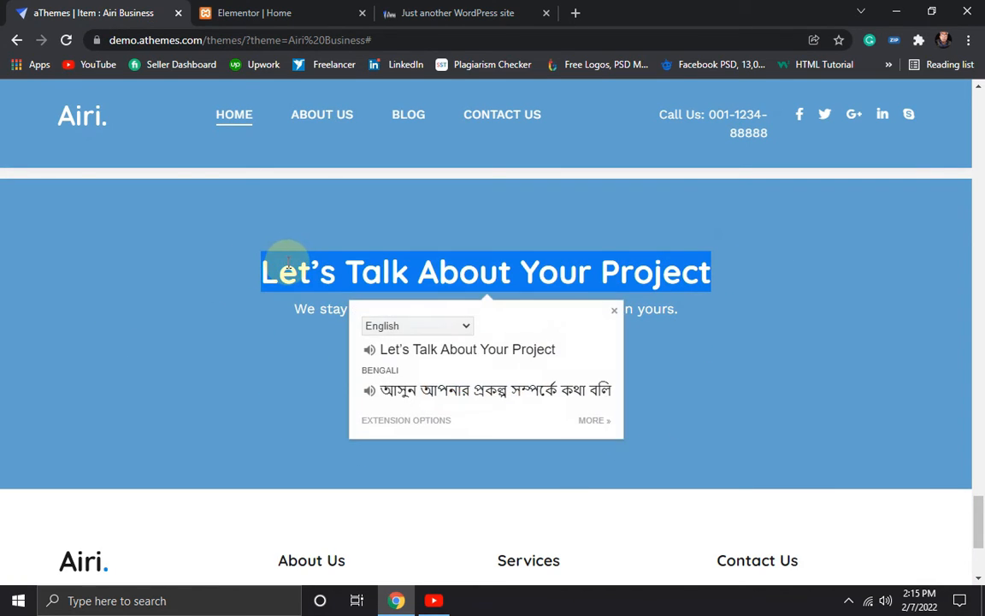
pyautogui.rightClick(313, 268)
pyautogui.click(325, 278)
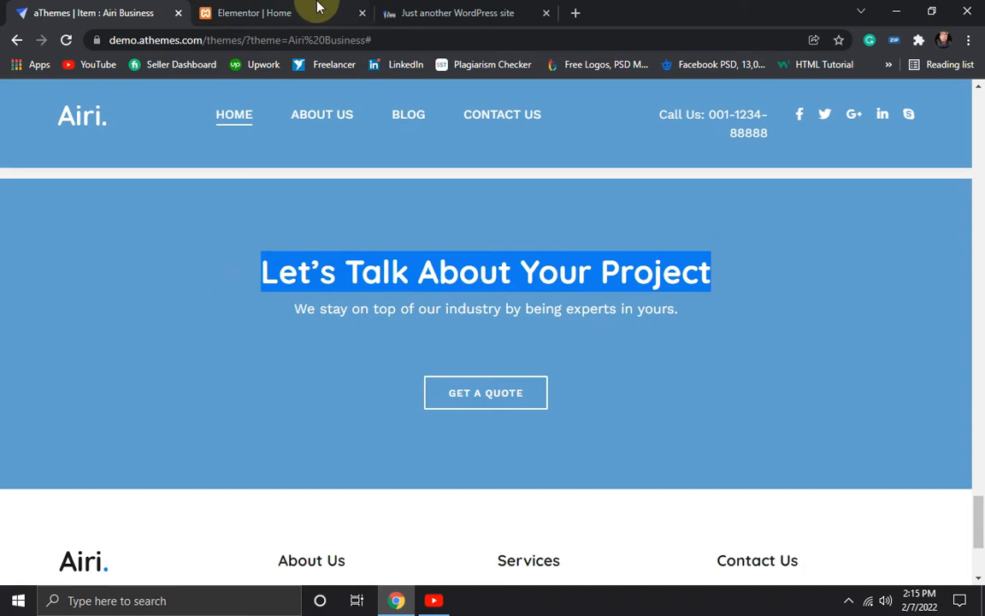
# - Add a single-column section below the news cards in the Elementor editor and place a Heading widget in it
pyautogui.click(267, 11)
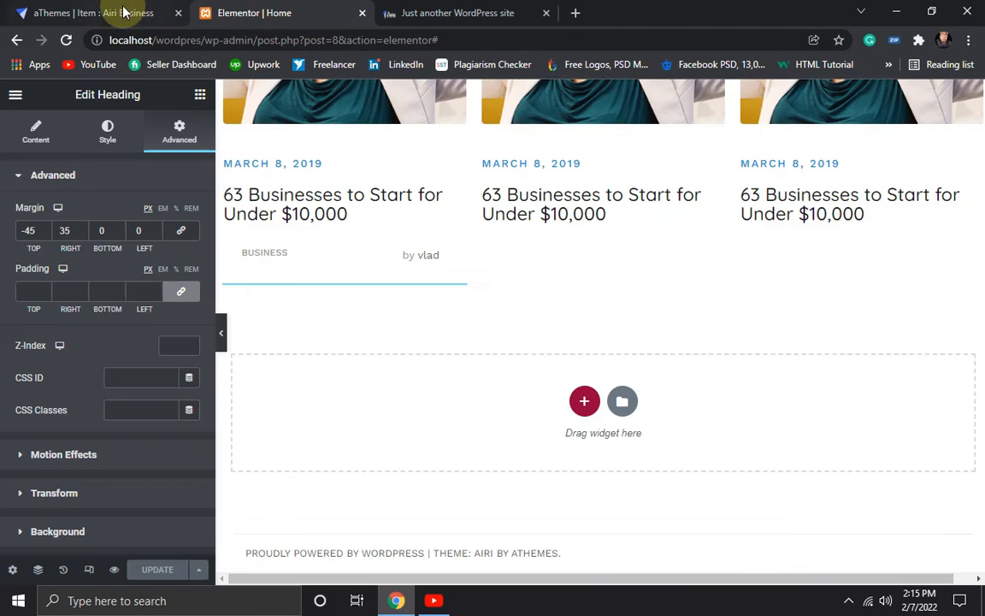
pyautogui.click(584, 402)
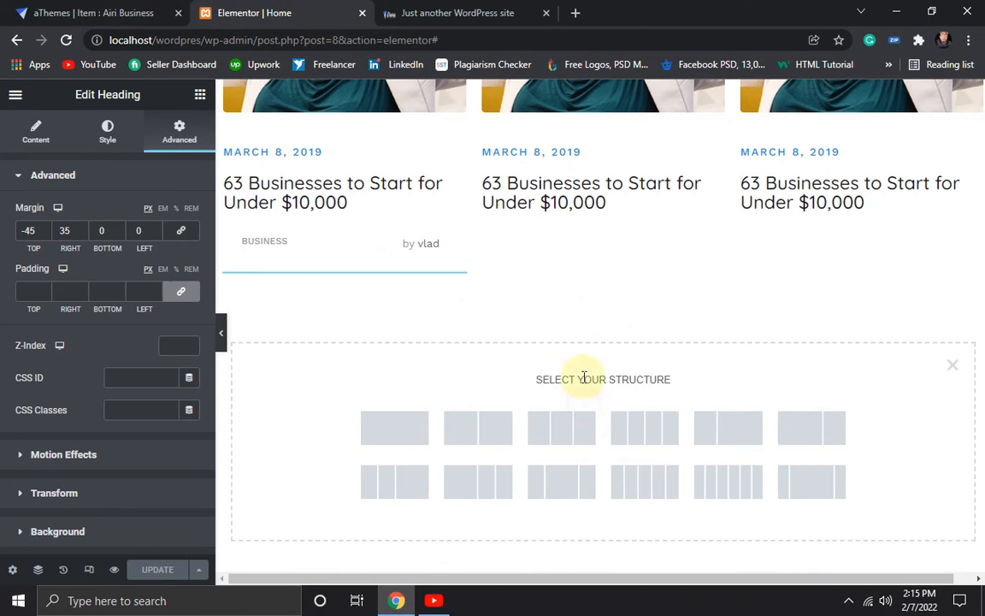
pyautogui.click(392, 441)
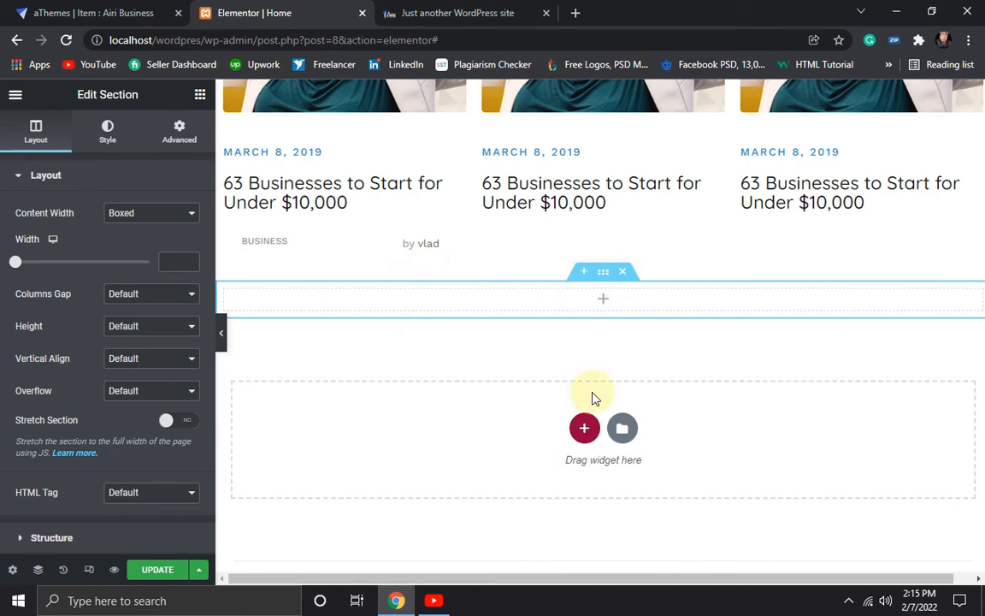
pyautogui.click(199, 97)
pyautogui.moveTo(158, 281); pyautogui.dragTo(607, 282)
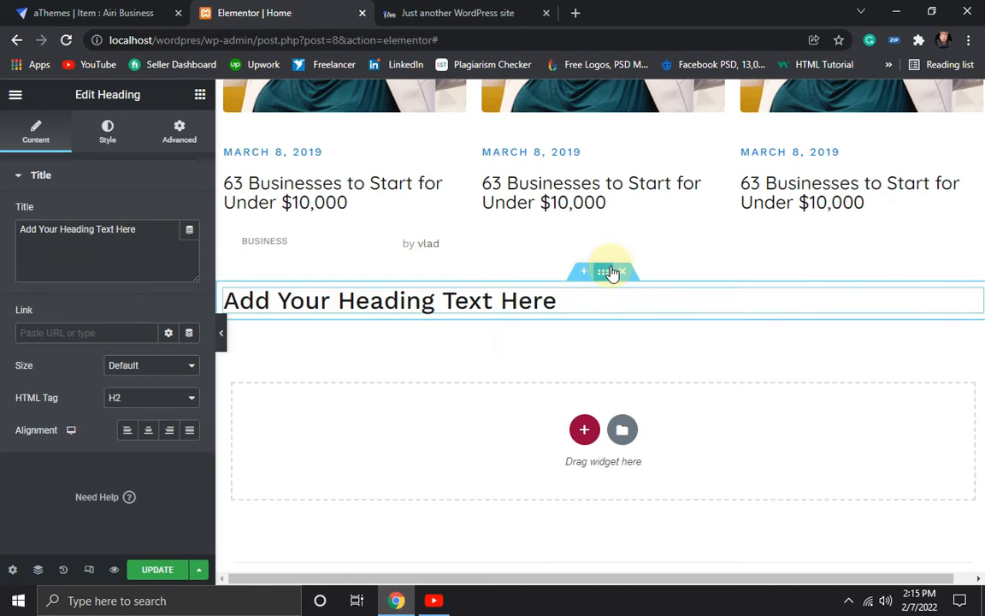
# - Replace the new heading's title with "Let's Talk About Your Project" and update the page
pyautogui.moveTo(146, 233); pyautogui.dragTo(13, 230)
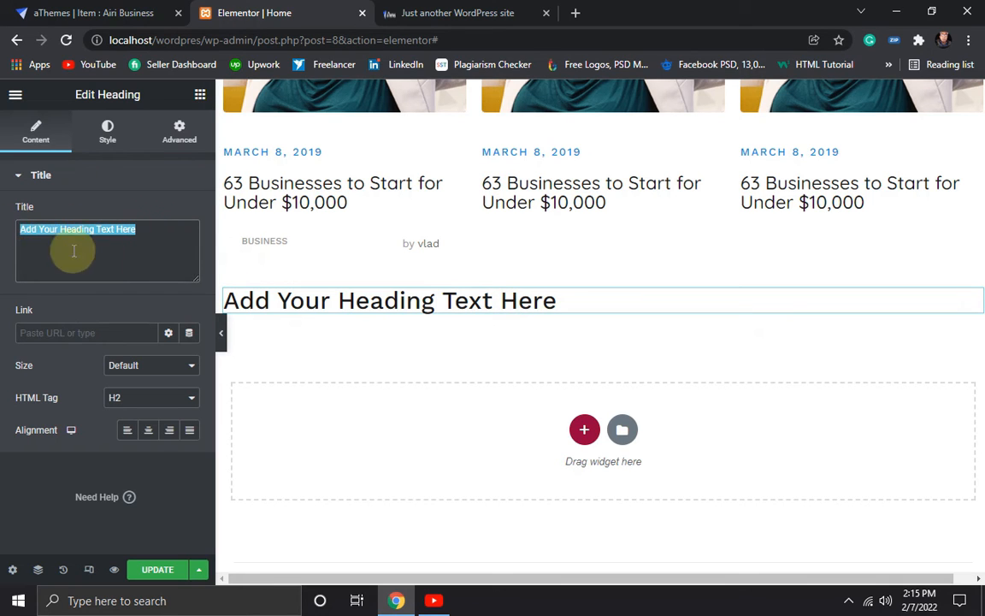
pyautogui.click(154, 234)
pyautogui.moveTo(154, 233); pyautogui.dragTo(7, 235)
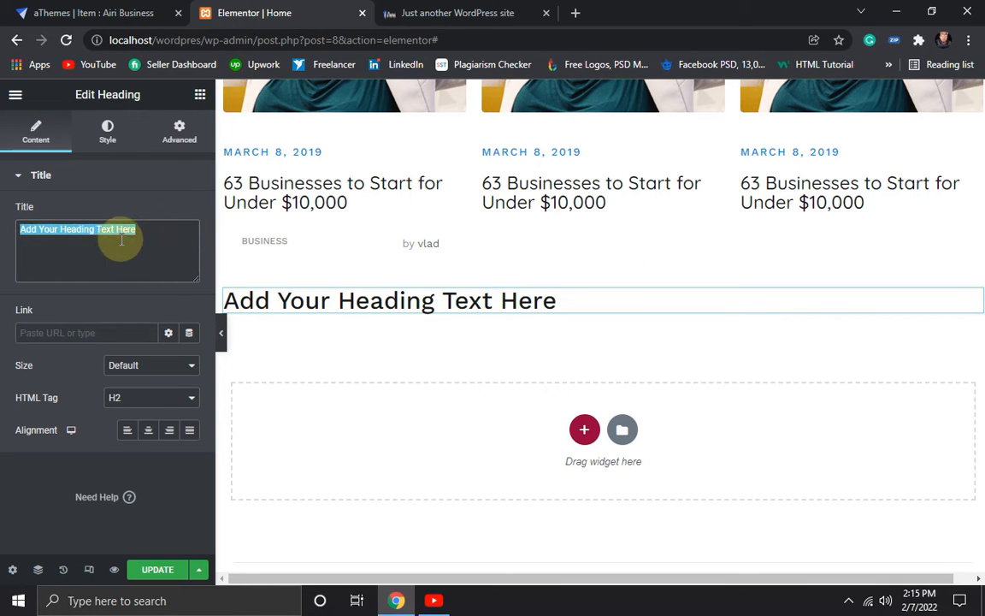
pyautogui.hotkey('ctrl', 'v')
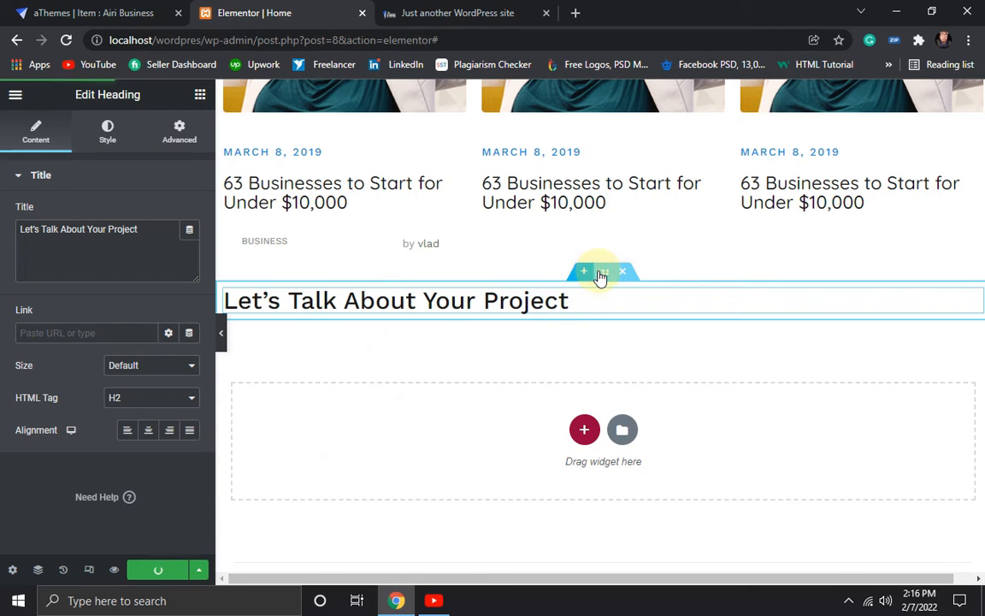
# - Copy the projects counter section's background color and set the "Let's Talk About Your Project" section's background to #61A0CE
pyautogui.click(603, 273)
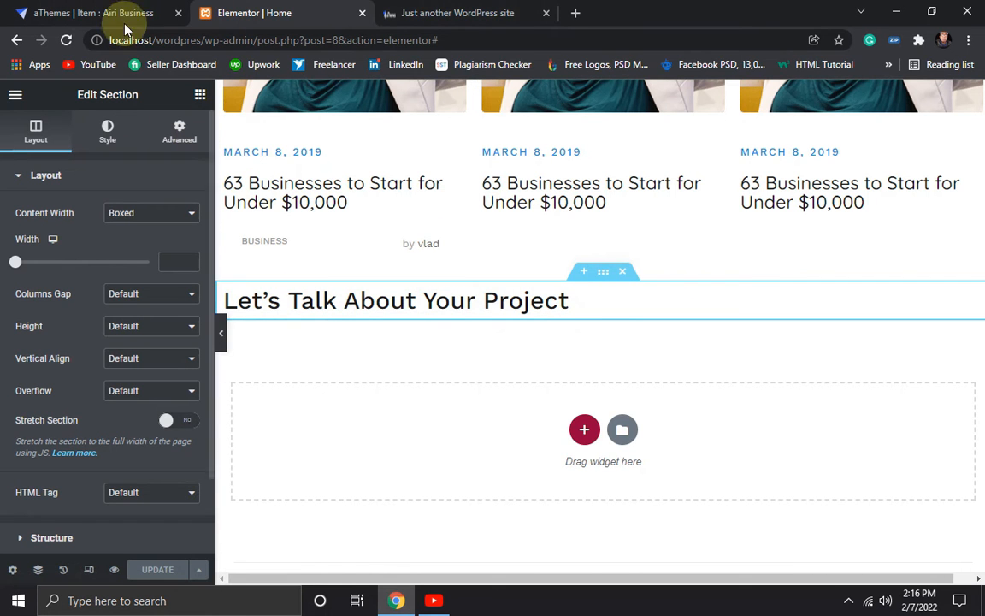
pyautogui.scroll(15, 576, 370)
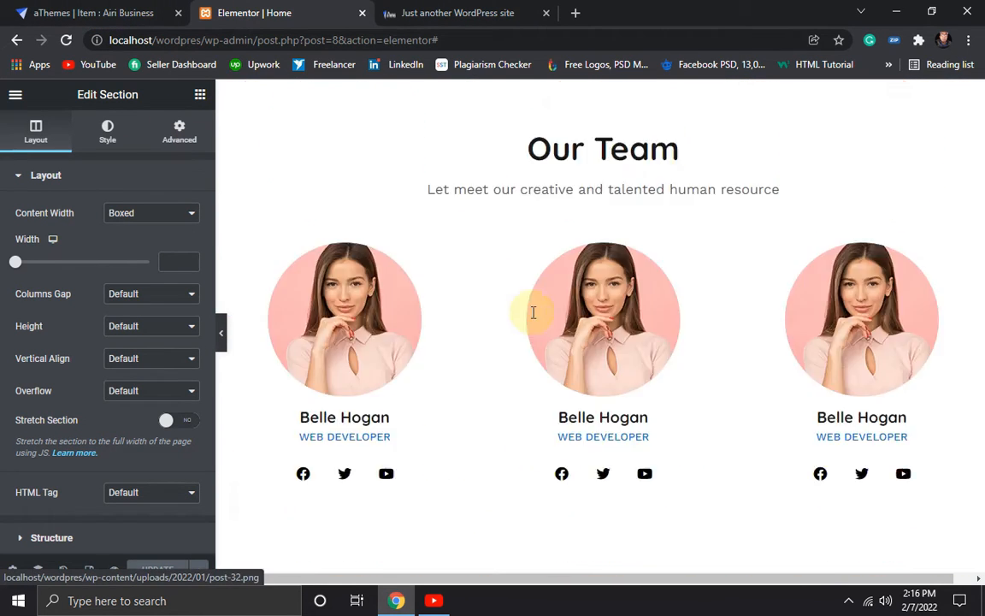
pyautogui.scroll(15, 537, 308)
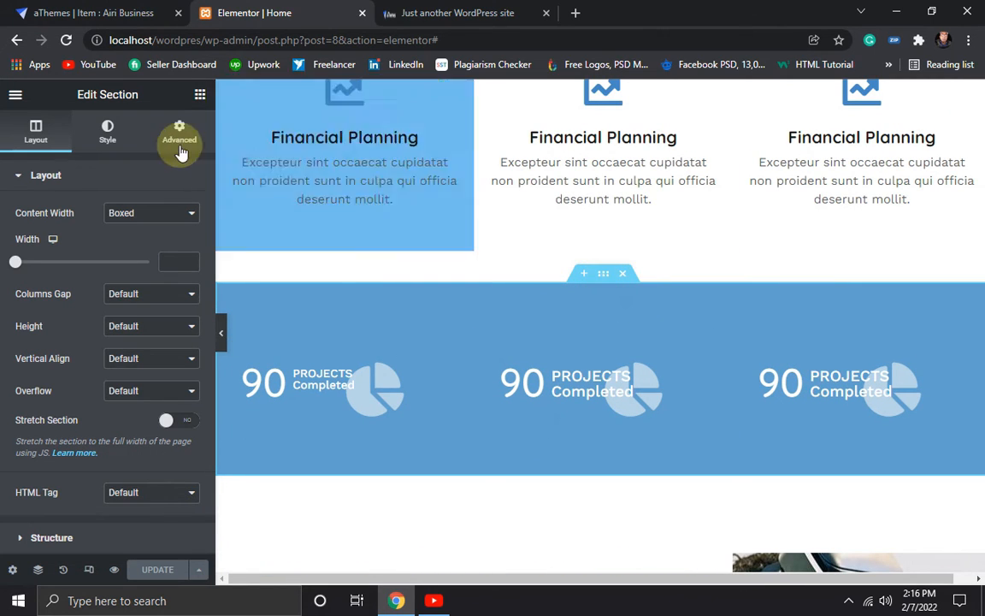
pyautogui.click(105, 129)
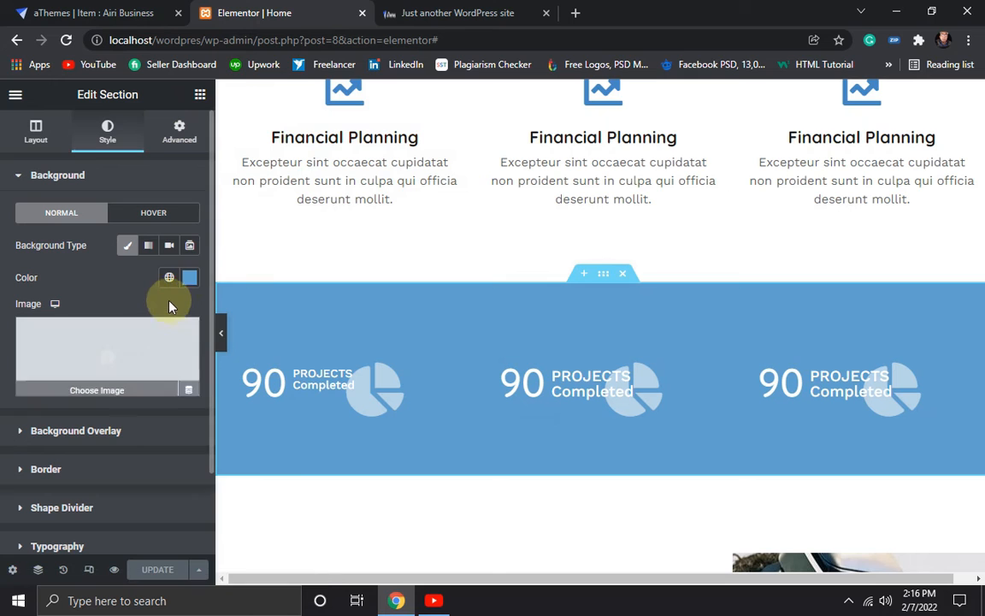
pyautogui.click(189, 277)
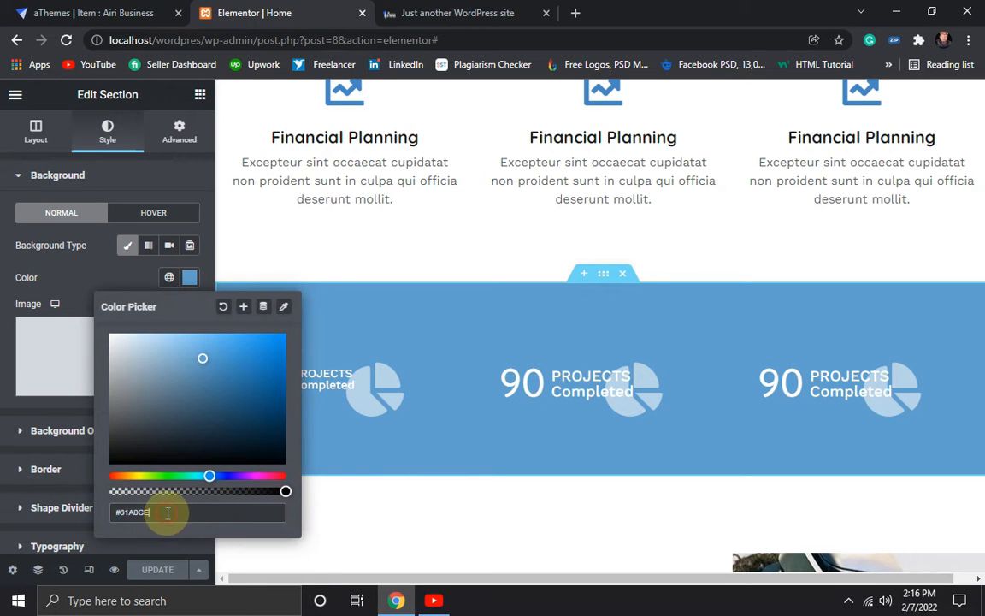
pyautogui.moveTo(167, 513); pyautogui.dragTo(77, 511)
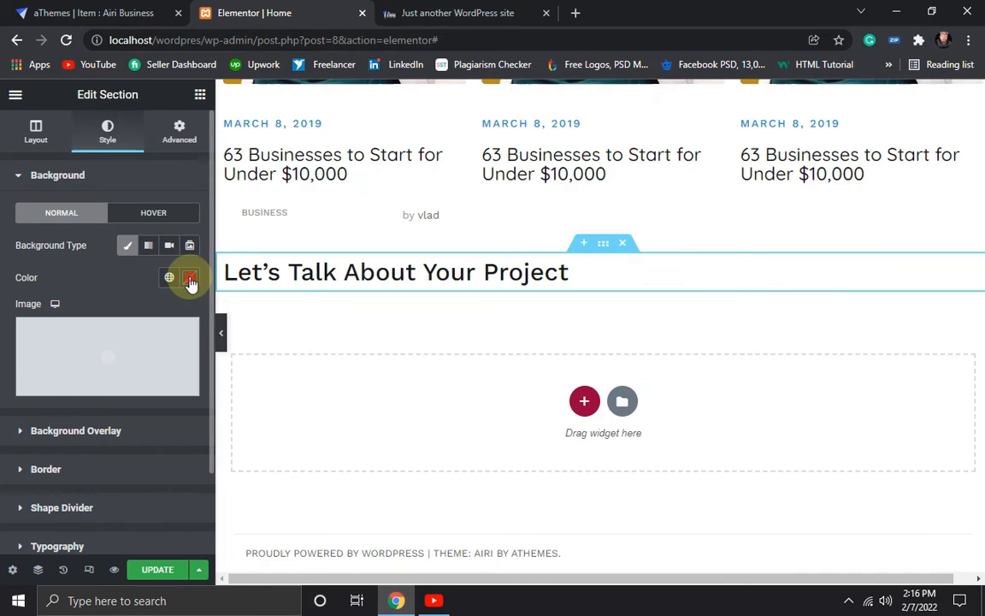
pyautogui.click(190, 279)
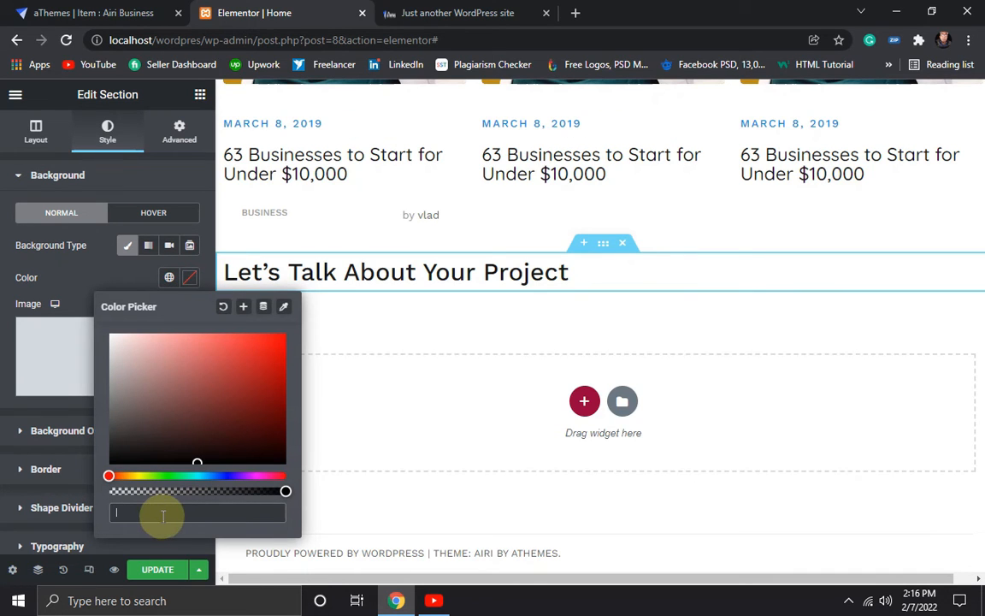
pyautogui.hotkey('ctrl', 'v')
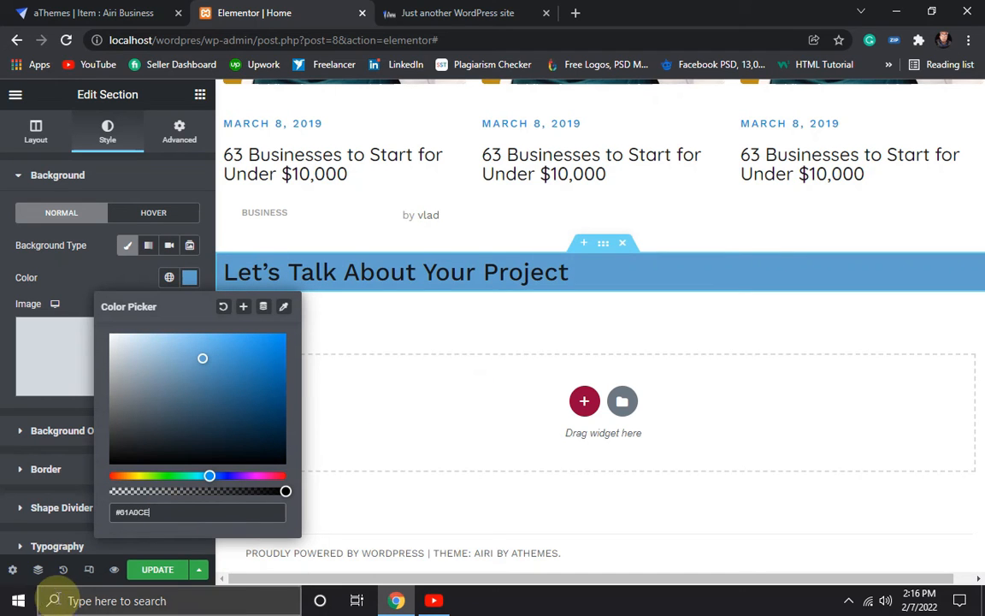
# - Center-align the "Let's Talk About Your Project" heading in the blue section
pyautogui.click(5, 479)
pyautogui.click(325, 273)
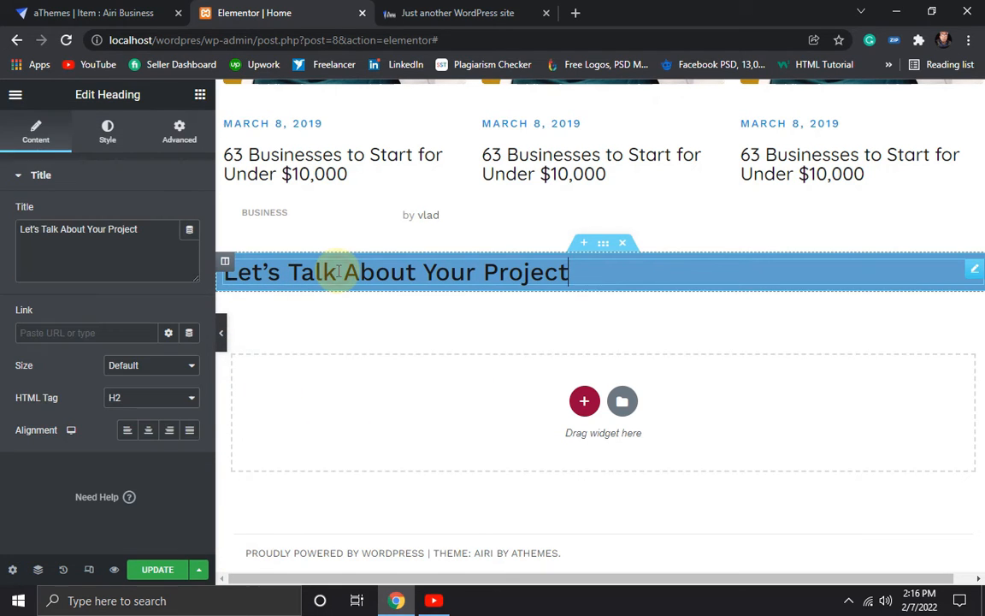
pyautogui.click(147, 432)
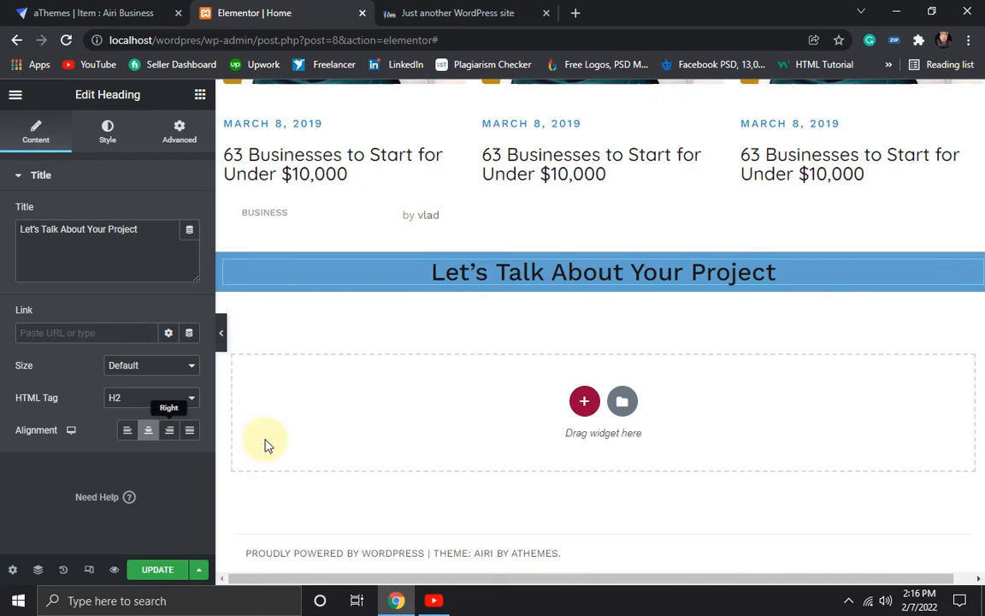
# - Inspect the "Let's Talk About Your Project" heading on the Airi demo page to read its text color and font styles
pyautogui.click(472, 10)
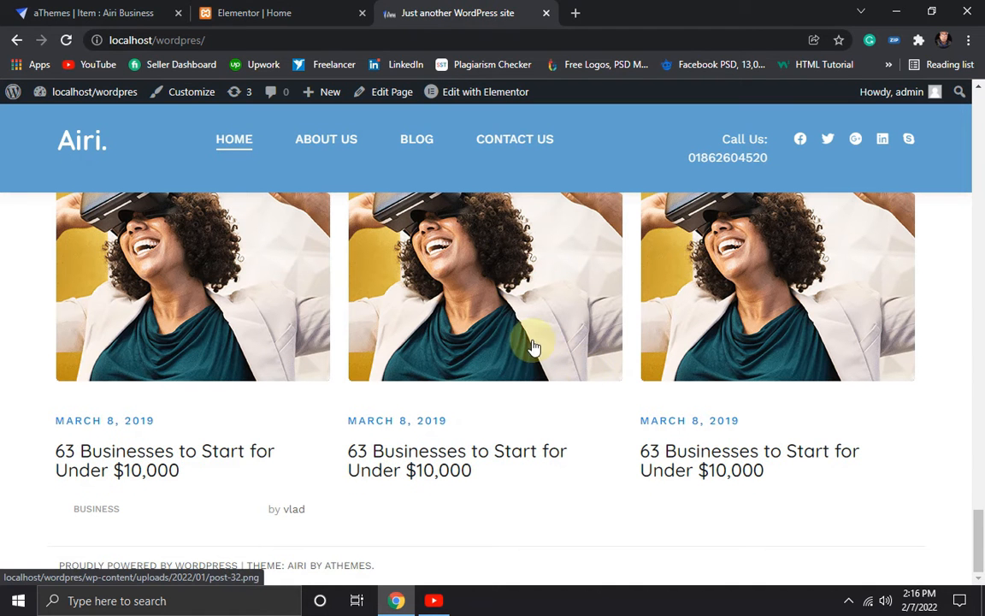
pyautogui.click(162, 10)
pyautogui.scroll(-2, 641, 428)
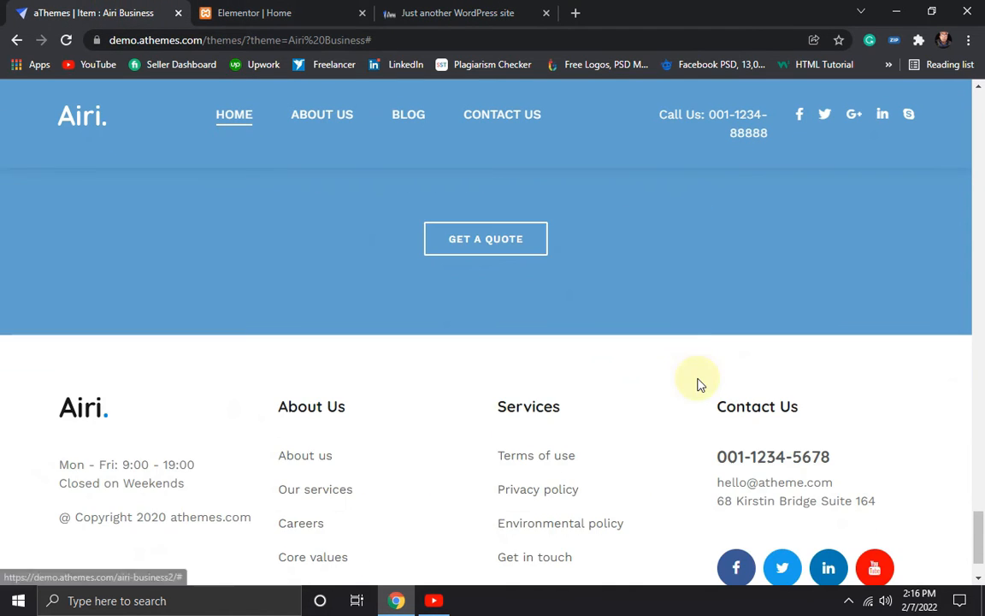
pyautogui.scroll(3, 699, 348)
pyautogui.tripleClick(521, 364)
pyautogui.rightClick(435, 349)
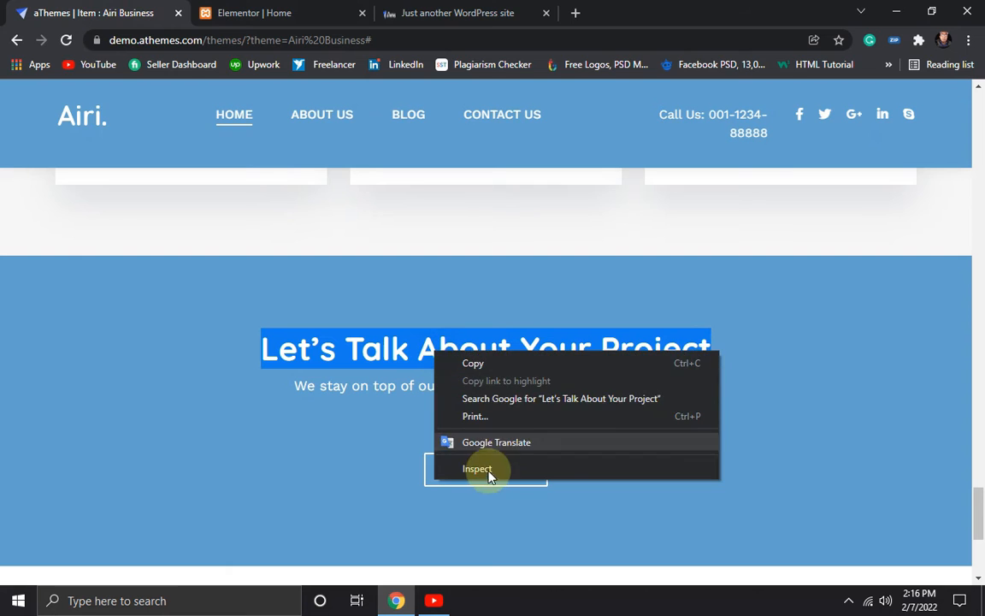
pyautogui.click(484, 469)
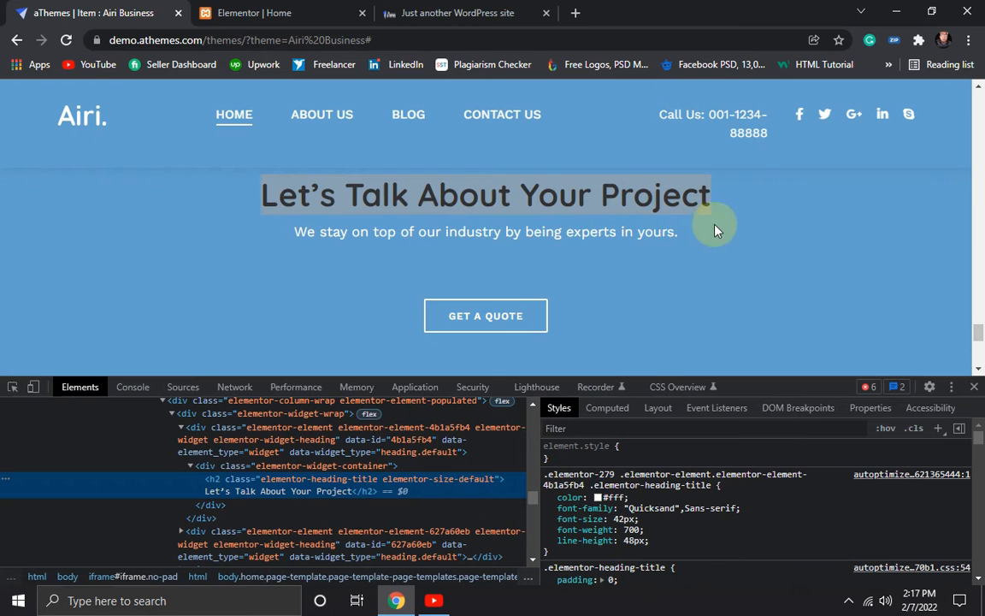
pyautogui.tripleClick(667, 199)
pyautogui.scroll(-2, 616, 496)
pyautogui.scroll(2, 623, 517)
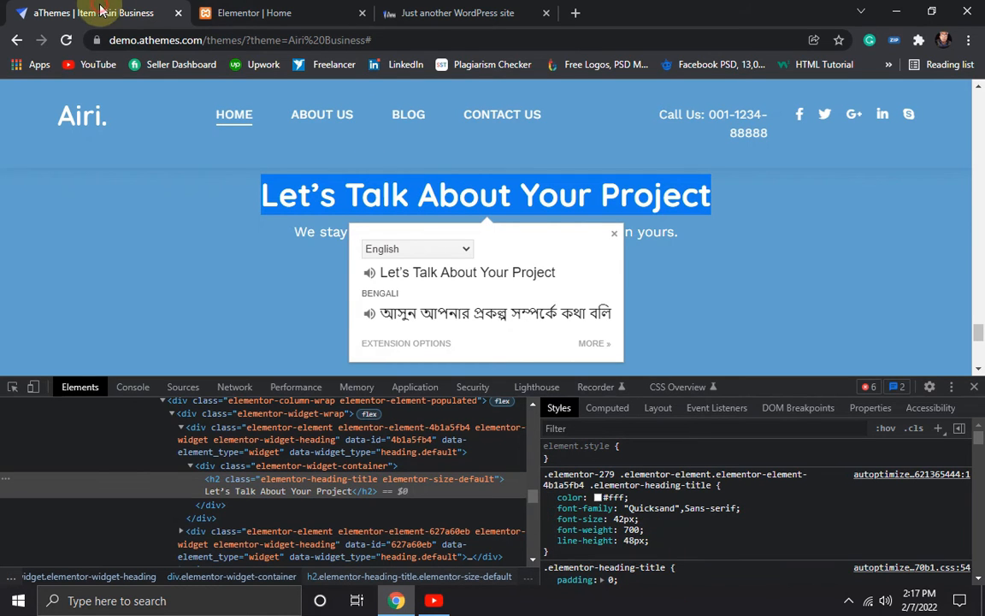
# - Set the text color of the "Let's Talk About Your Project" heading to #fff in the Elementor editor
pyautogui.click(258, 12)
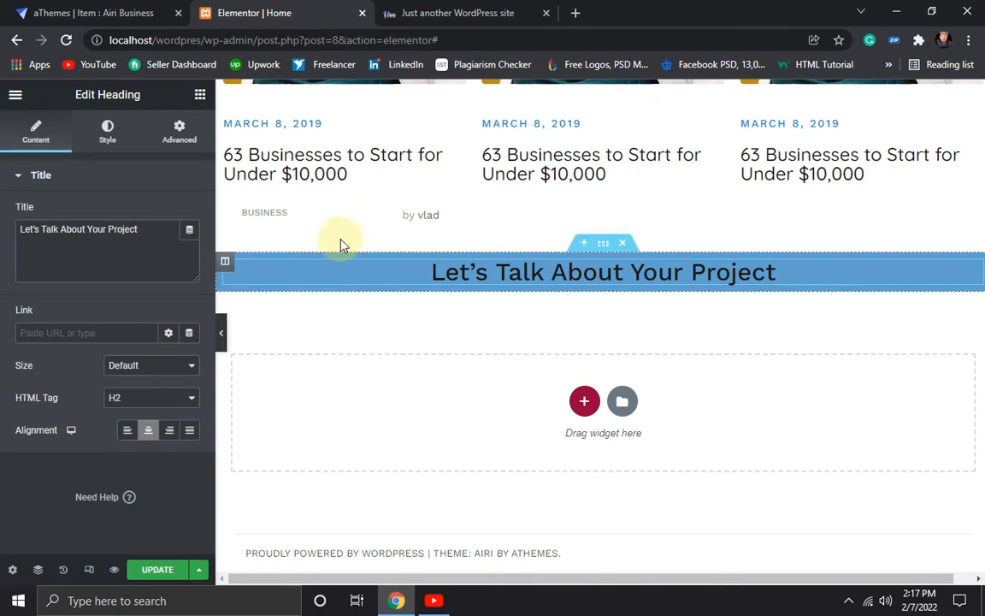
pyautogui.click(107, 130)
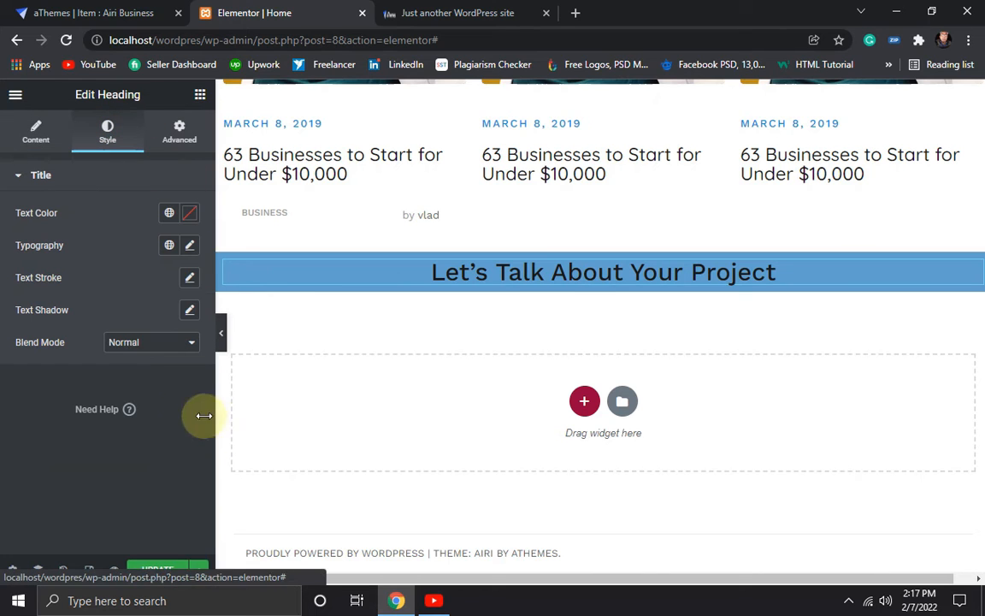
pyautogui.click(190, 213)
pyautogui.write('#fff')
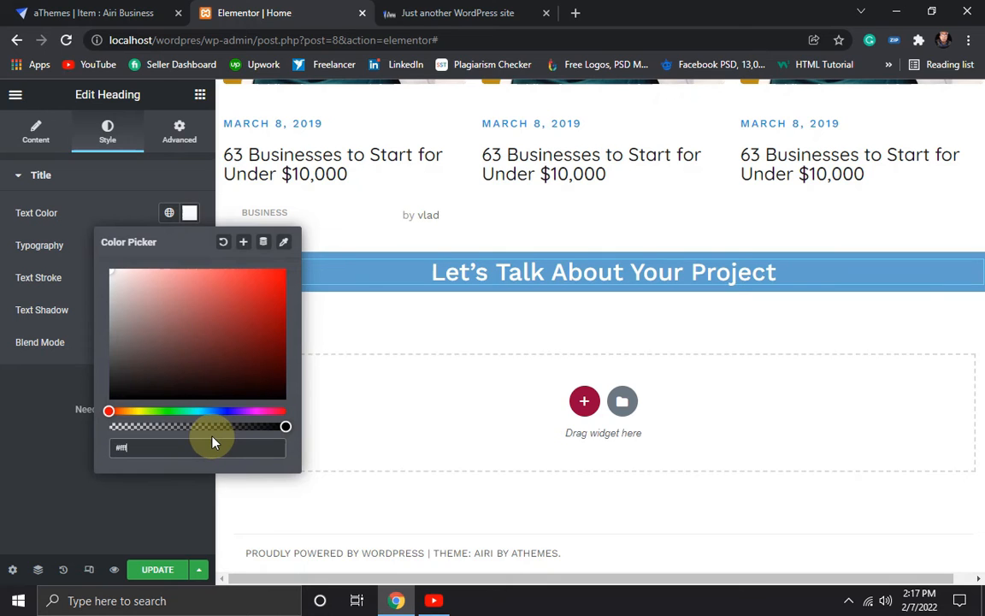
pyautogui.click(43, 355)
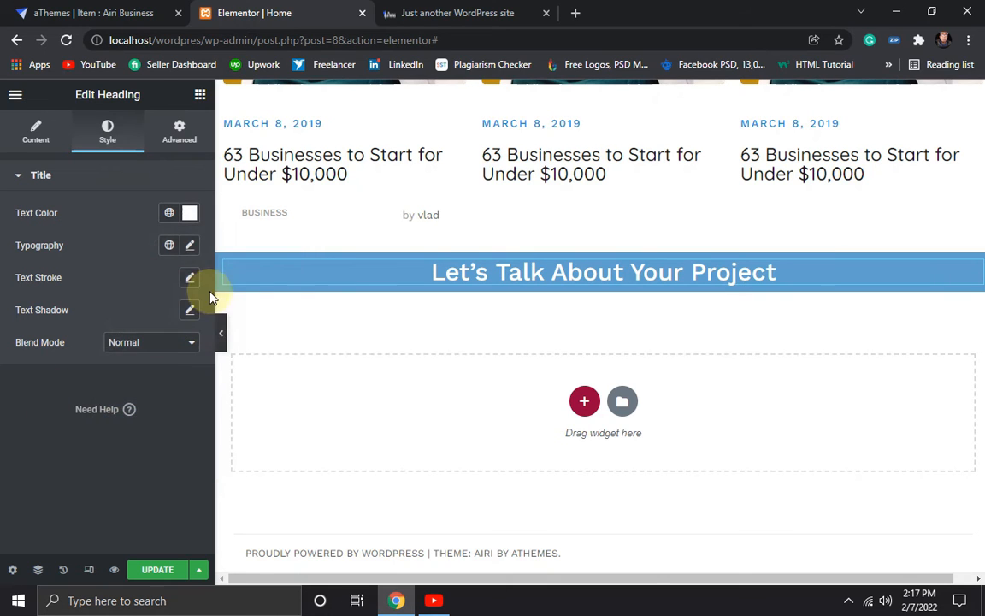
# - Set the heading's typography to a 42 px size and a weight of 700
pyautogui.click(190, 246)
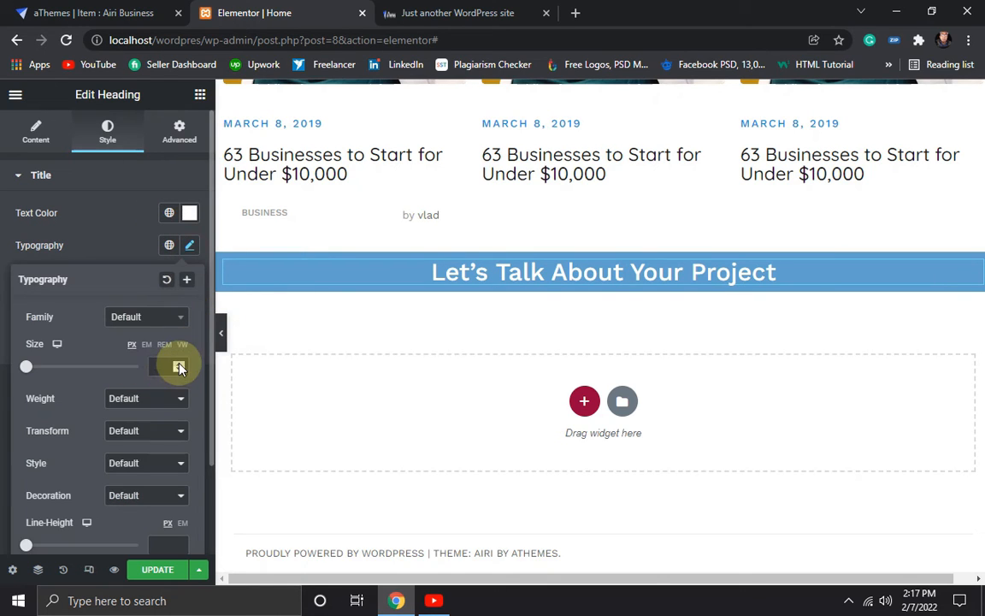
pyautogui.write('4')
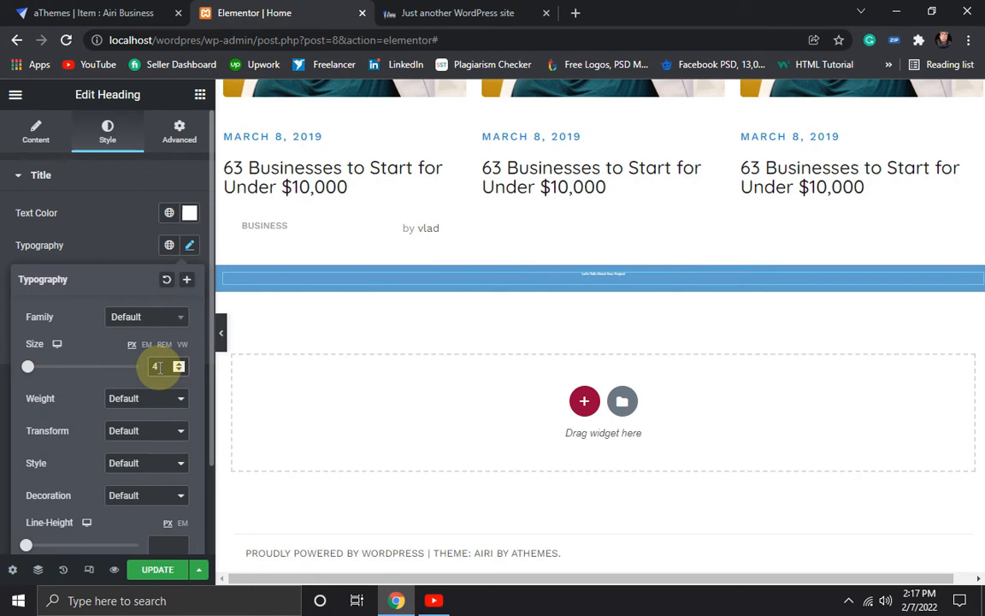
pyautogui.write('0')
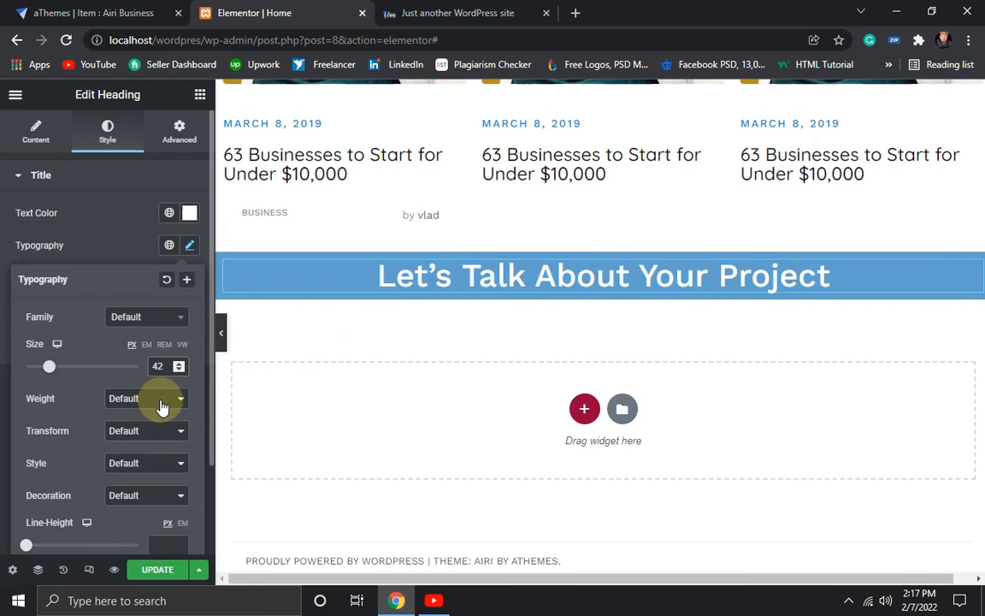
pyautogui.click(177, 399)
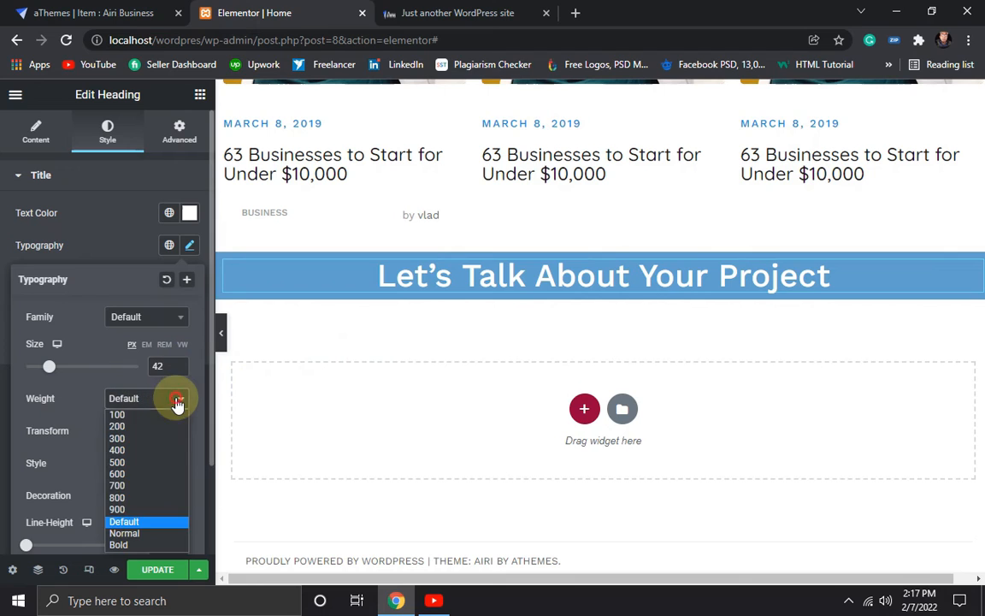
pyautogui.click(142, 486)
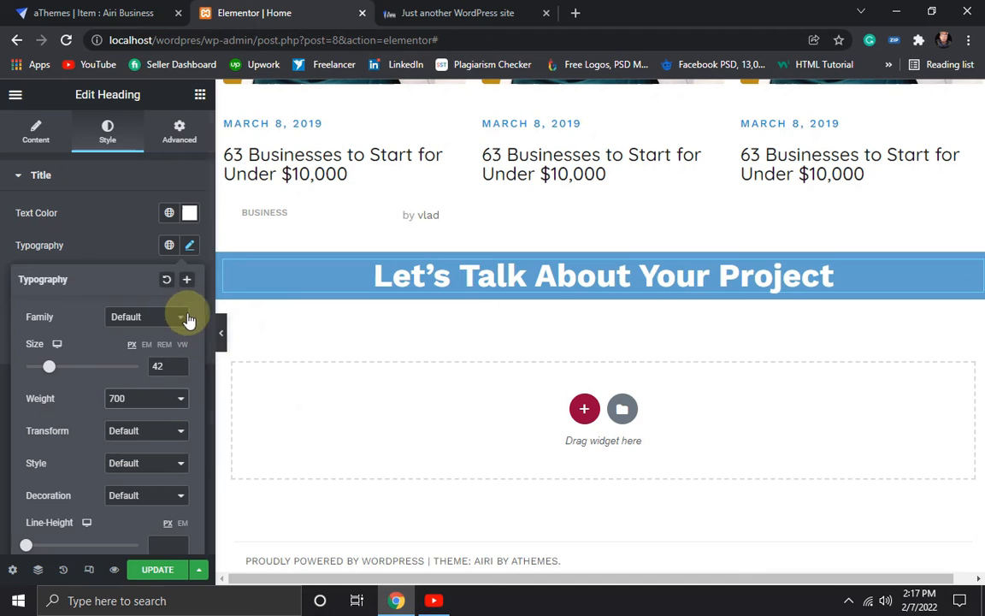
# - Check the demo heading's font styles and set the Elementor heading's font family to Quicksand
pyautogui.click(466, 13)
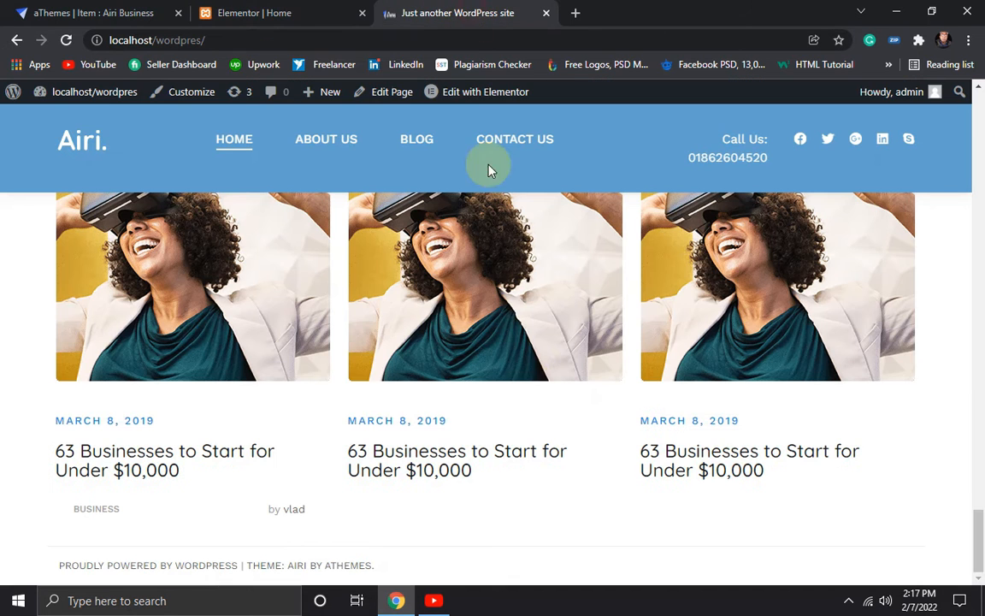
pyautogui.click(106, 13)
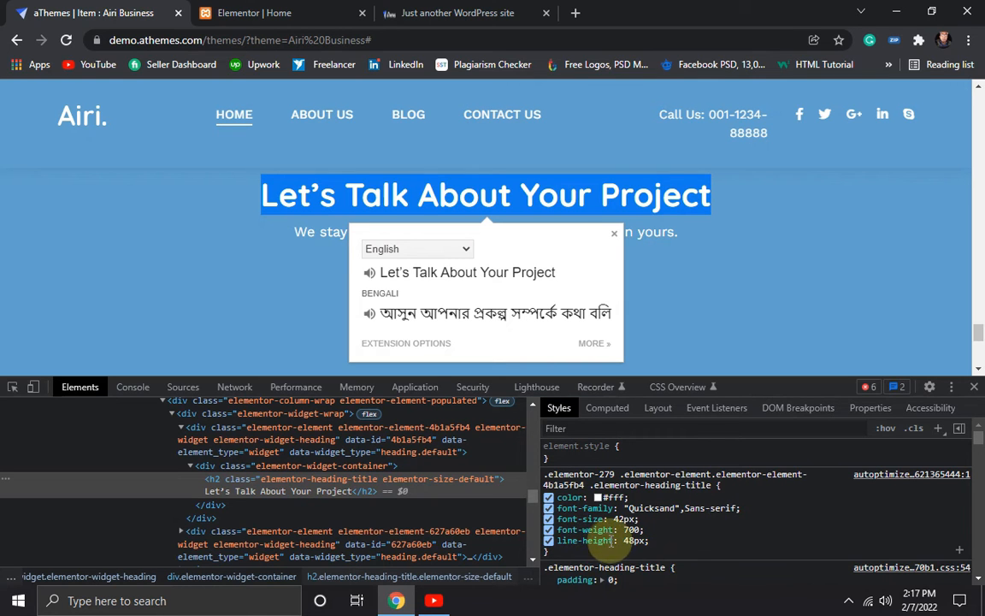
pyautogui.click(244, 12)
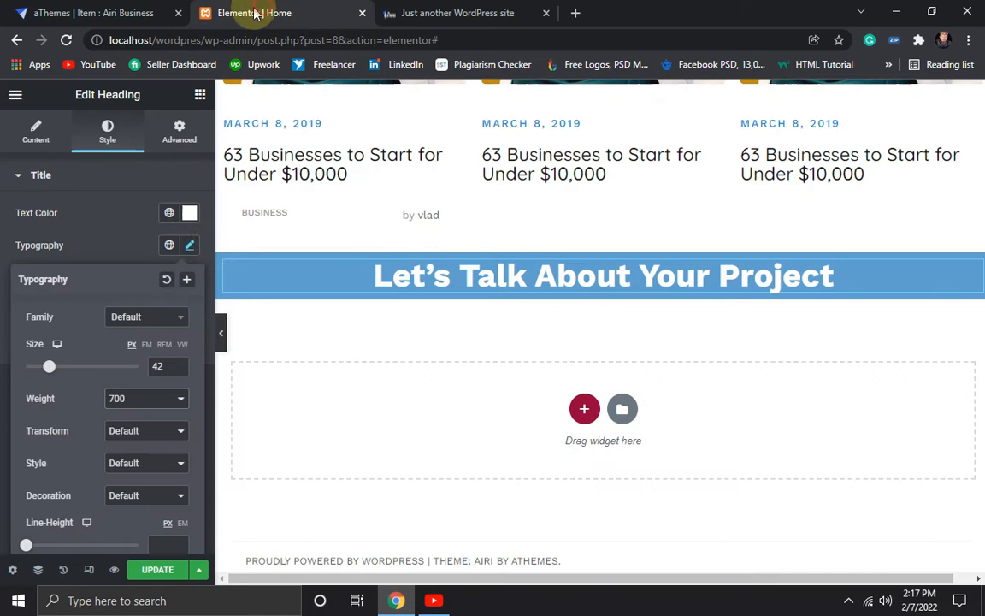
pyautogui.click(177, 321)
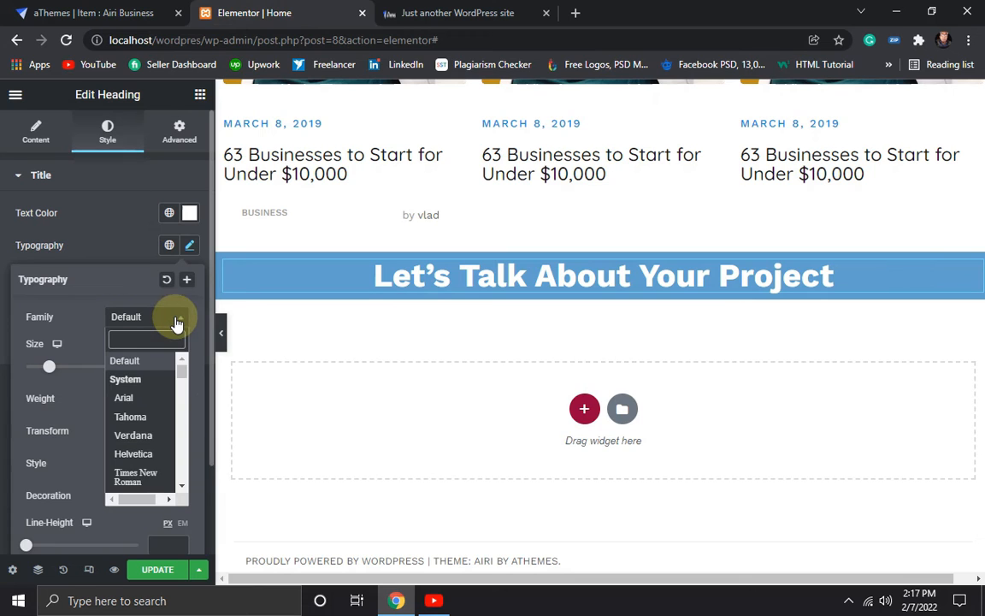
pyautogui.write('qui')
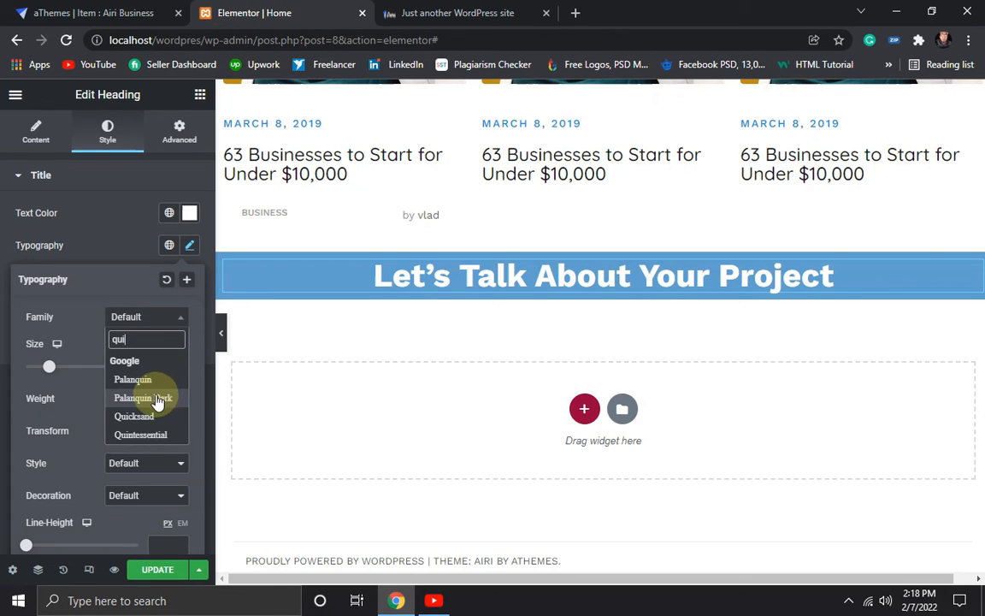
pyautogui.click(135, 416)
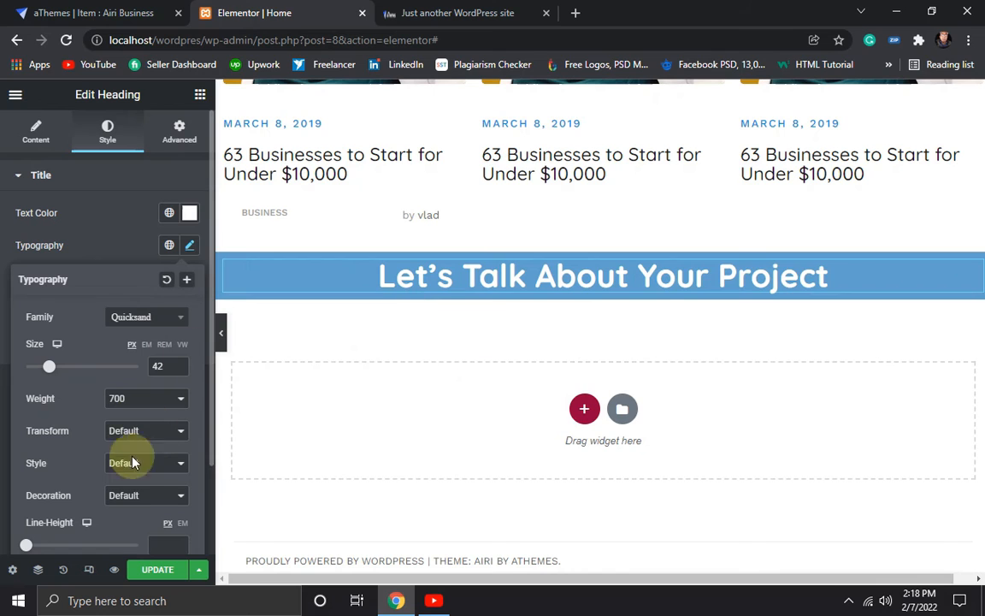
# - Set the heading's line height to 48 px and update the page
pyautogui.scroll(-2, 142, 515)
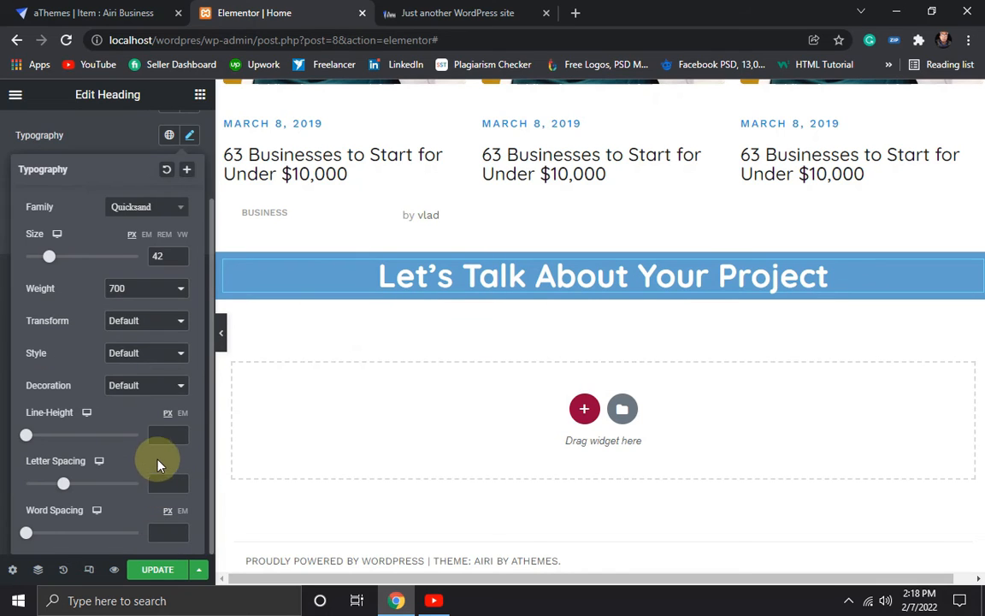
pyautogui.write('4')
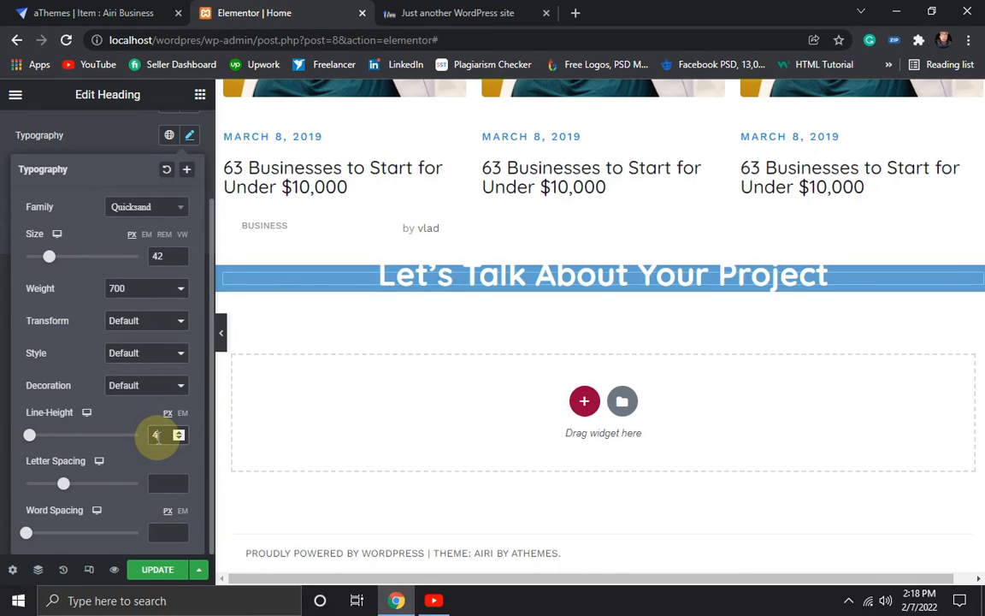
pyautogui.write('3')
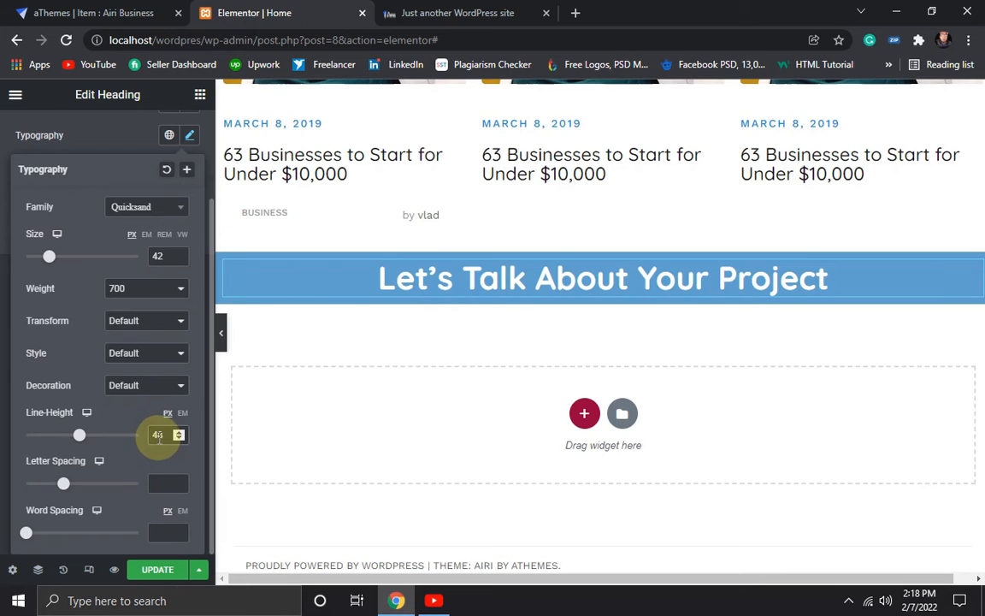
pyautogui.click(150, 569)
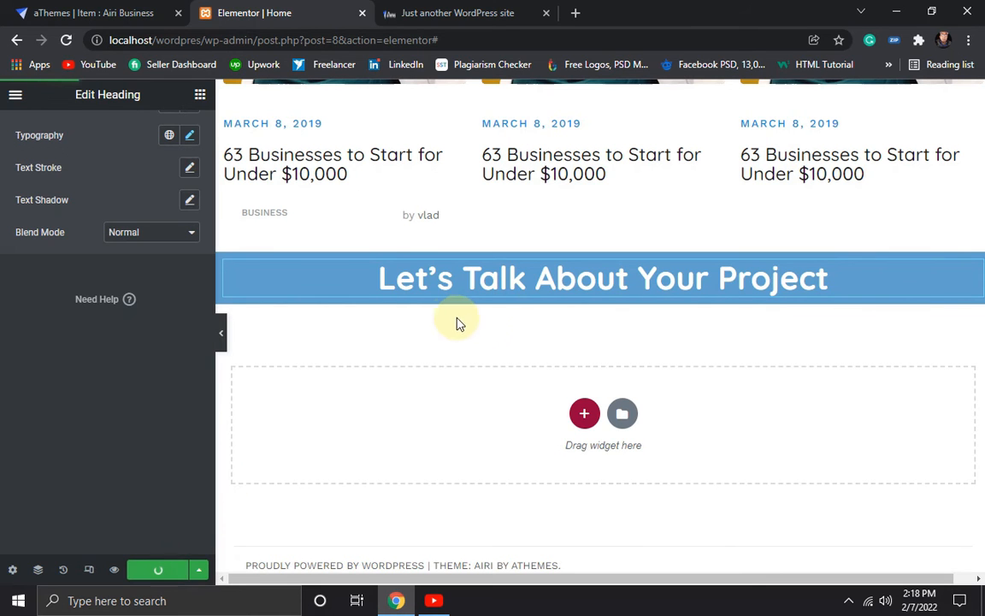
# - Reload the live home page to check the styled "Let's Talk About Your Project" heading
pyautogui.click(433, 13)
pyautogui.click(273, 13)
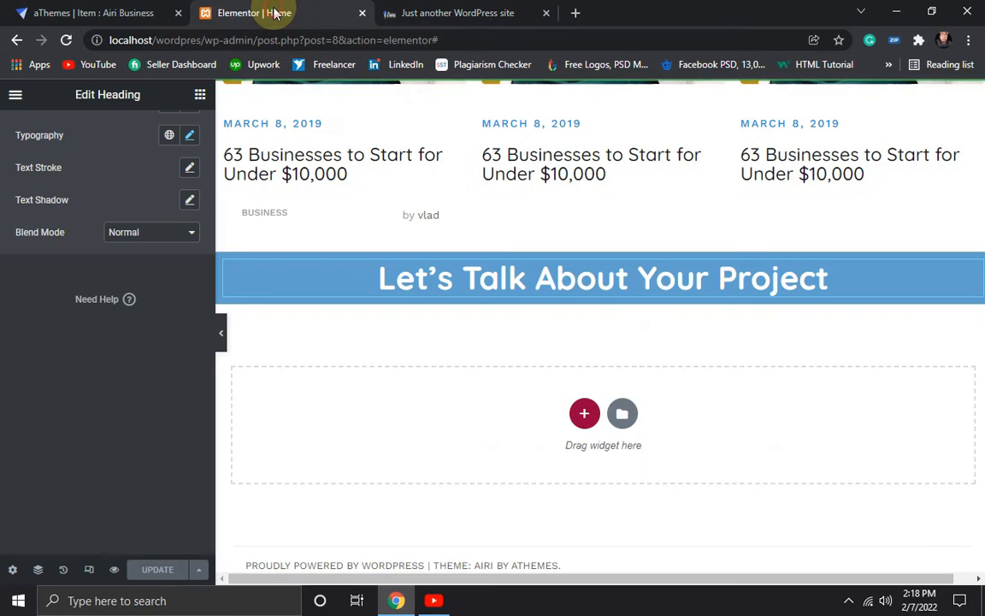
pyautogui.click(440, 10)
pyautogui.click(66, 40)
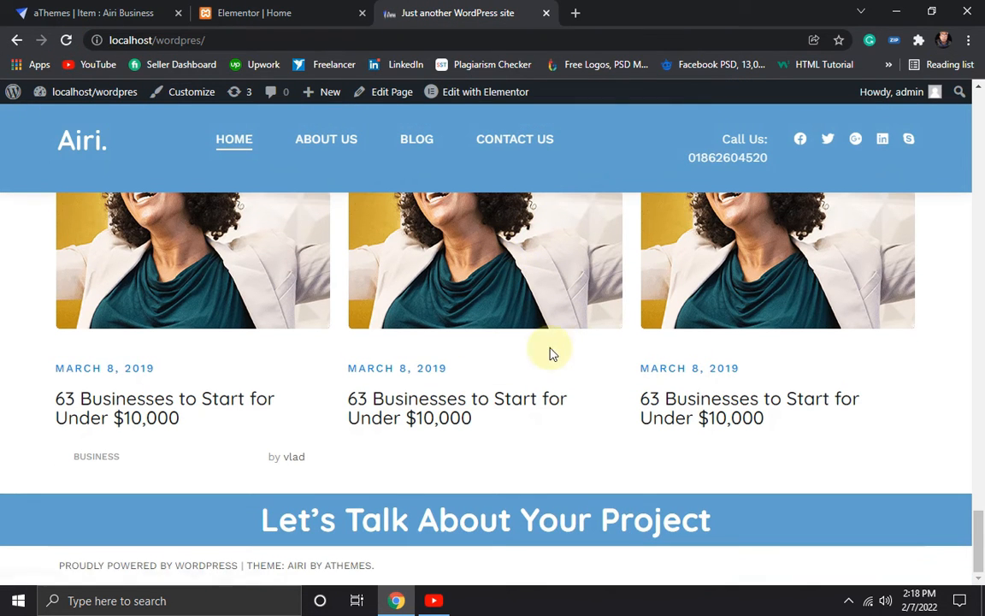
# - Examine the news cards on the Airi demo page and the spacing between them and the blue section
pyautogui.click(282, 12)
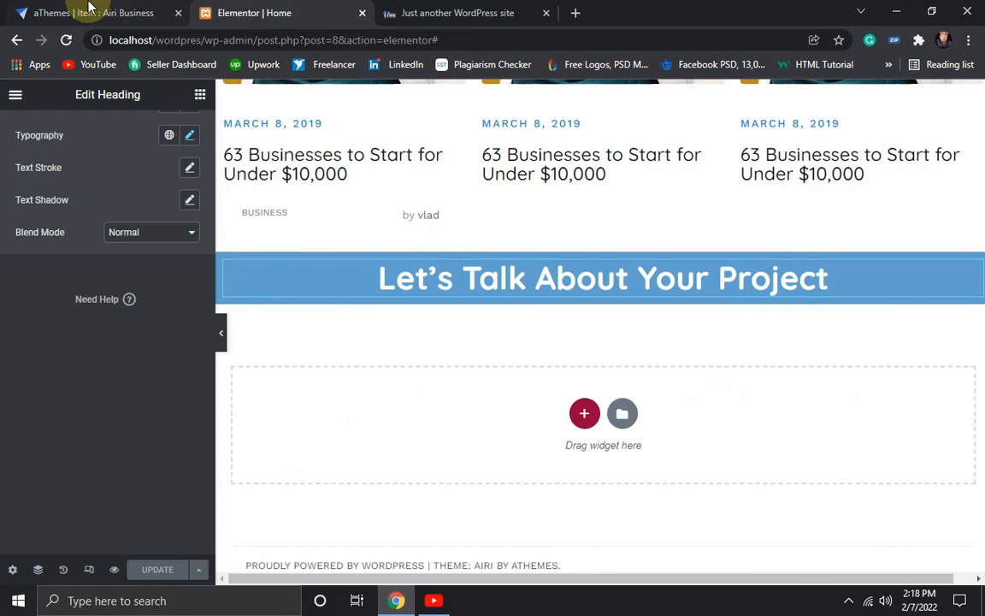
pyautogui.click(89, 11)
pyautogui.scroll(3, 769, 295)
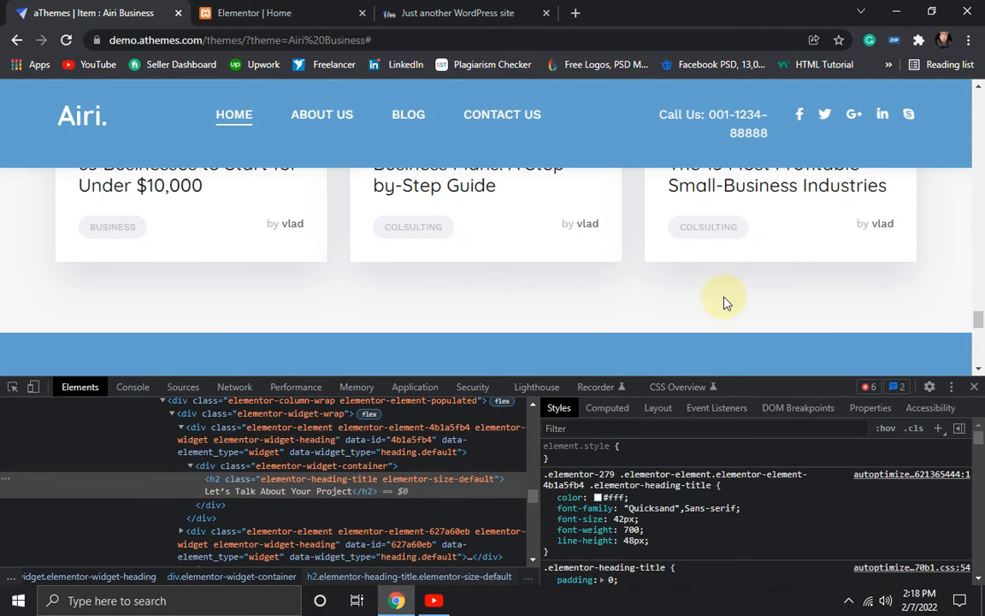
pyautogui.scroll(-1, 573, 295)
pyautogui.scroll(1, 572, 292)
pyautogui.scroll(-1, 539, 299)
pyautogui.scroll(2, 535, 295)
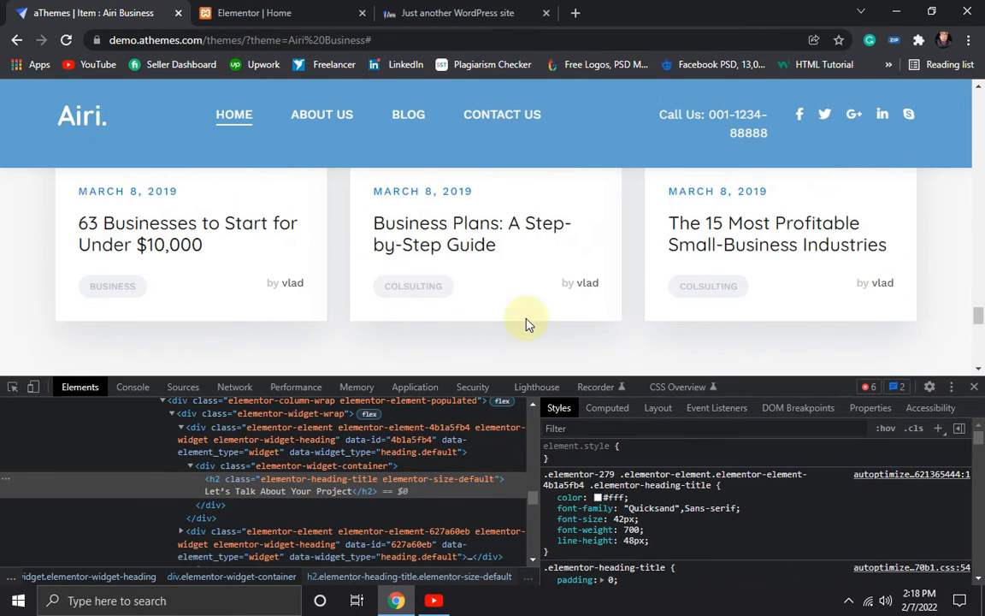
pyautogui.scroll(-1, 534, 312)
pyautogui.scroll(1, 534, 312)
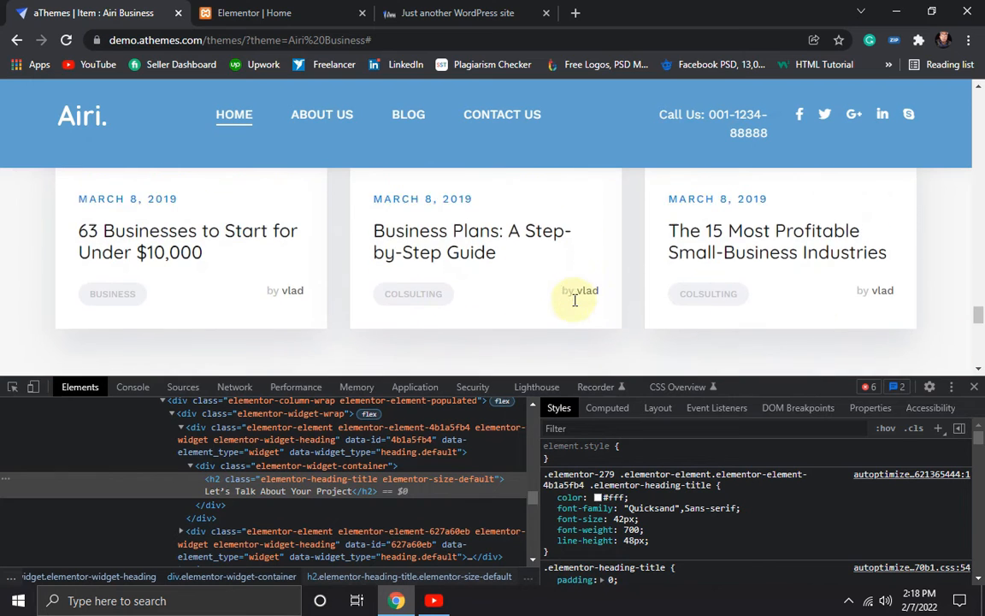
pyautogui.scroll(-1, 575, 299)
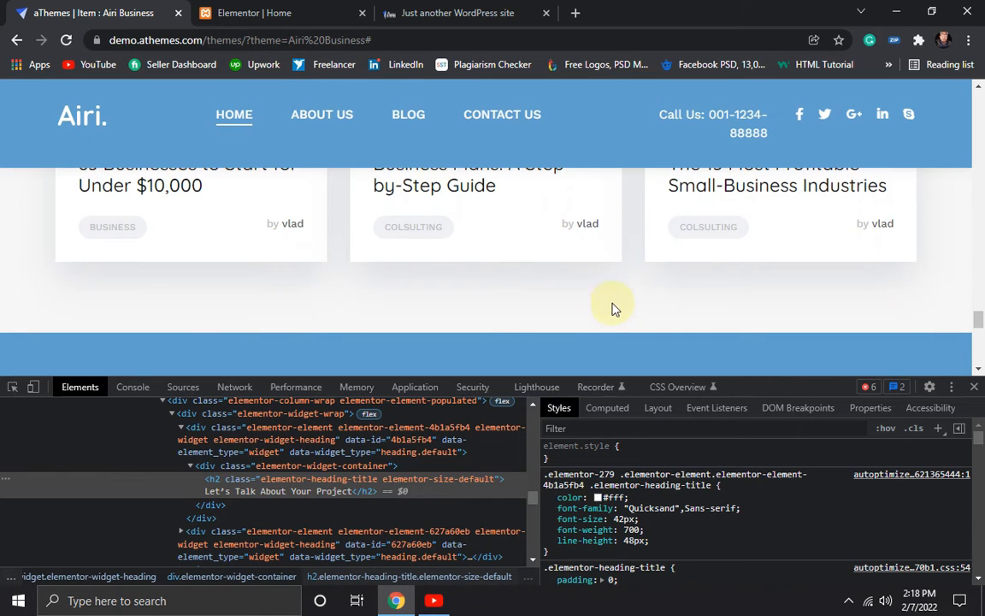
# - Close the demo page's developer tools and review the news card columns and the spacing below them in the Elementor editor
pyautogui.click(974, 387)
pyautogui.click(458, 13)
pyautogui.click(248, 8)
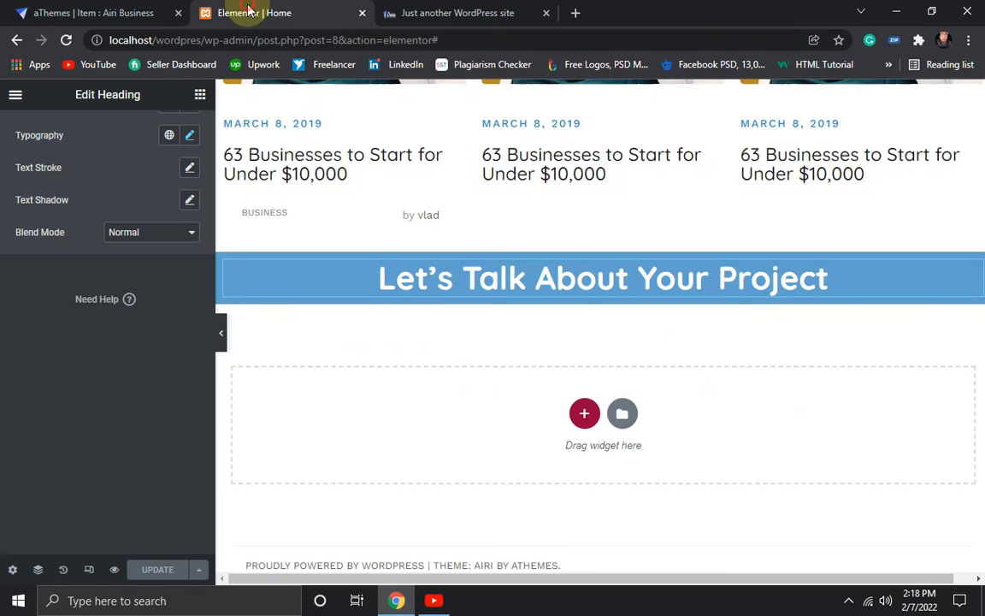
pyautogui.scroll(3, 523, 320)
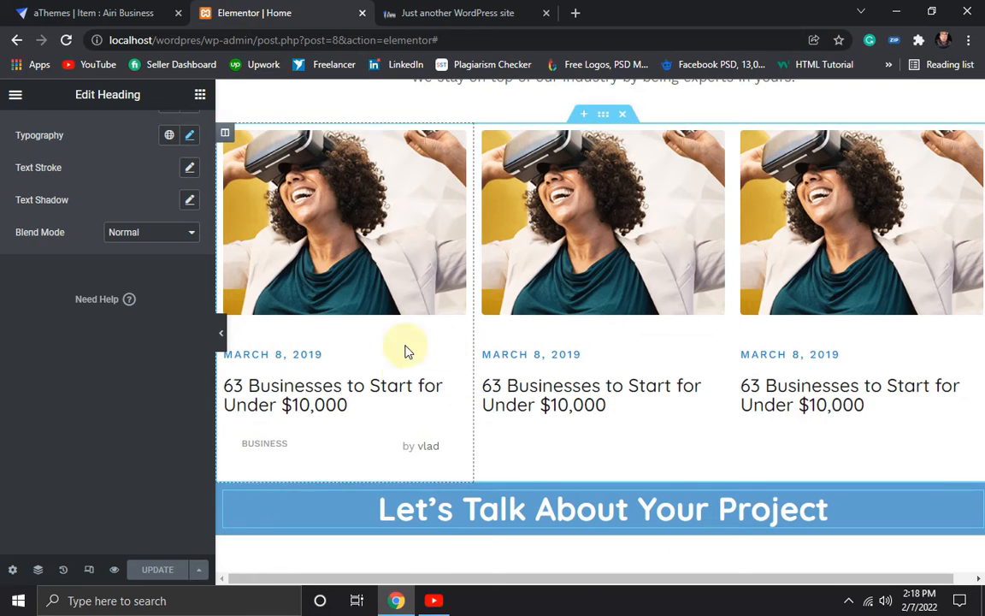
pyautogui.scroll(2, 428, 261)
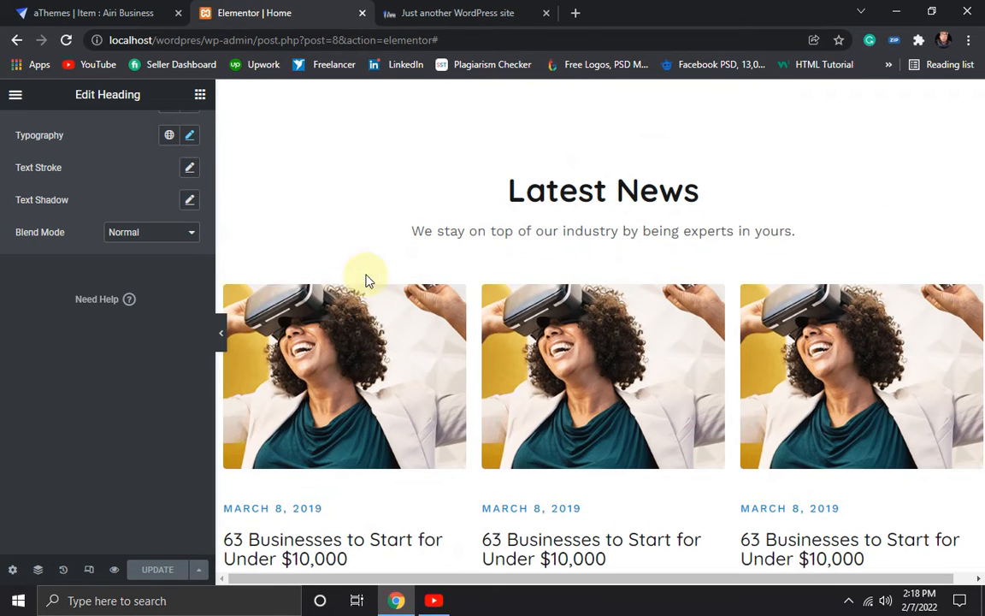
pyautogui.click(226, 286)
pyautogui.scroll(-2, 549, 291)
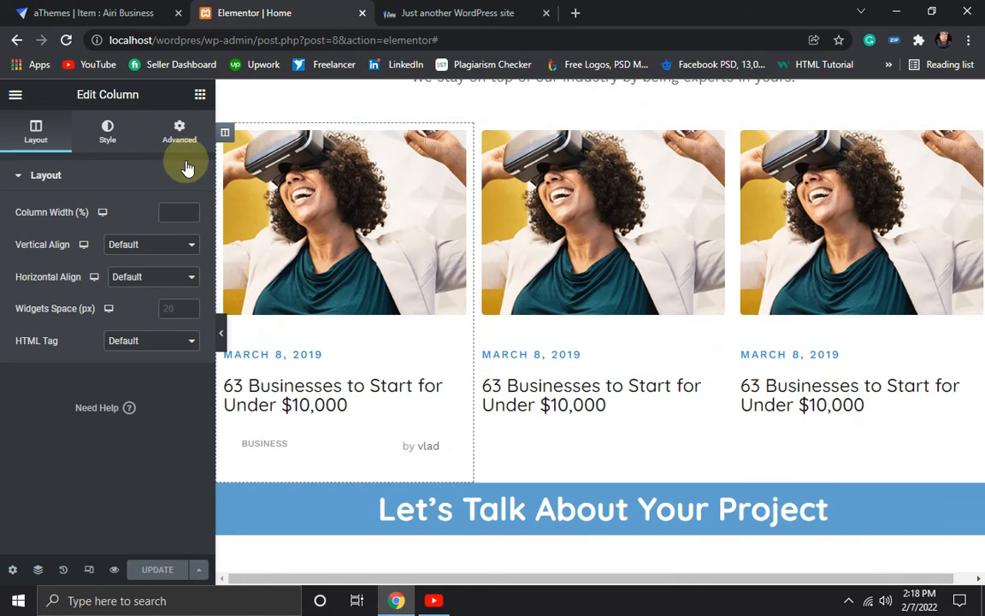
pyautogui.scroll(-2, 530, 390)
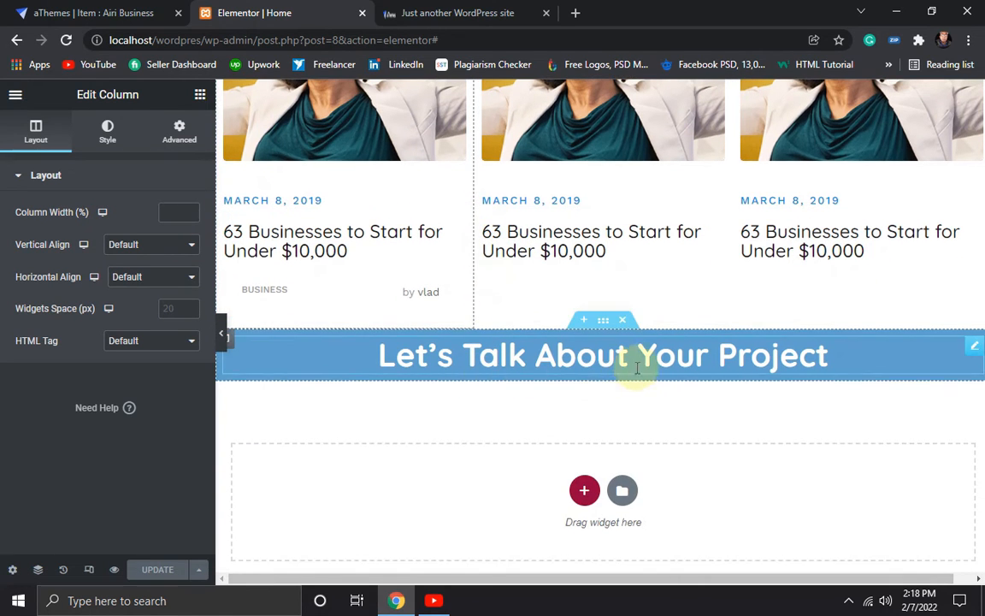
# - Add a single-column section directly above the blue "Let's Talk About Your Project" section and place a Spacer widget in it
pyautogui.click(603, 320)
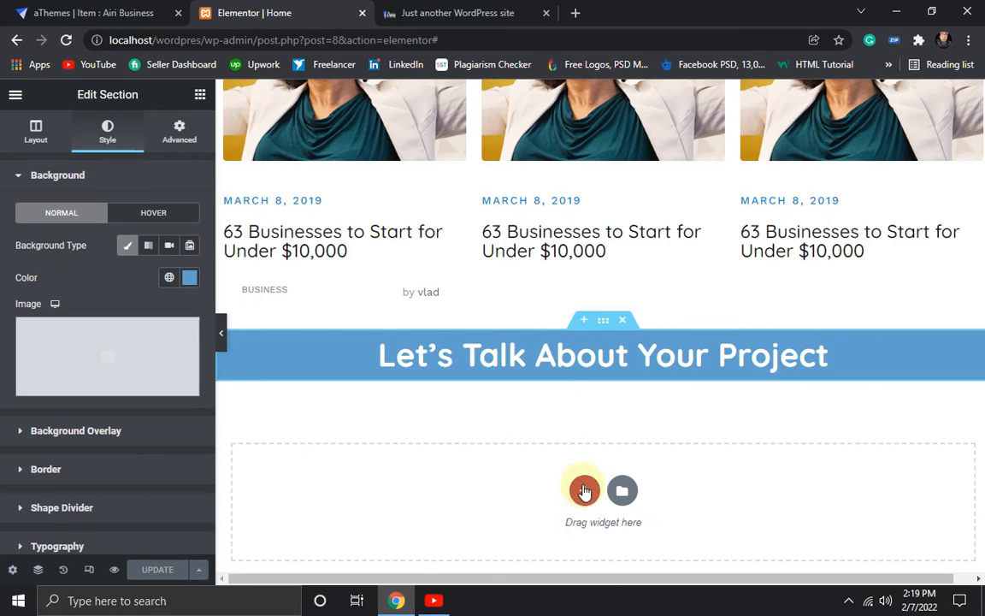
pyautogui.click(584, 493)
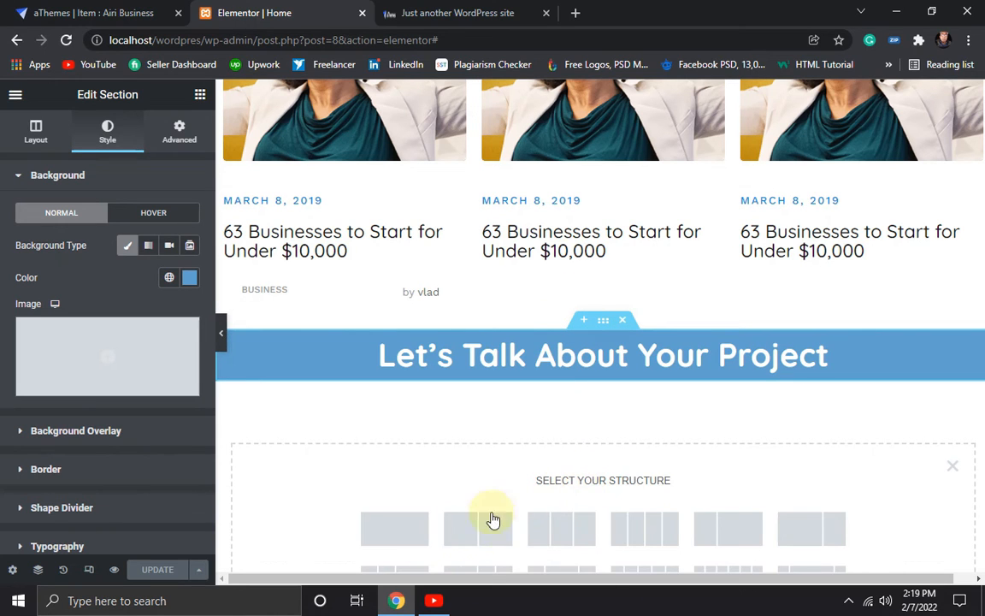
pyautogui.click(434, 523)
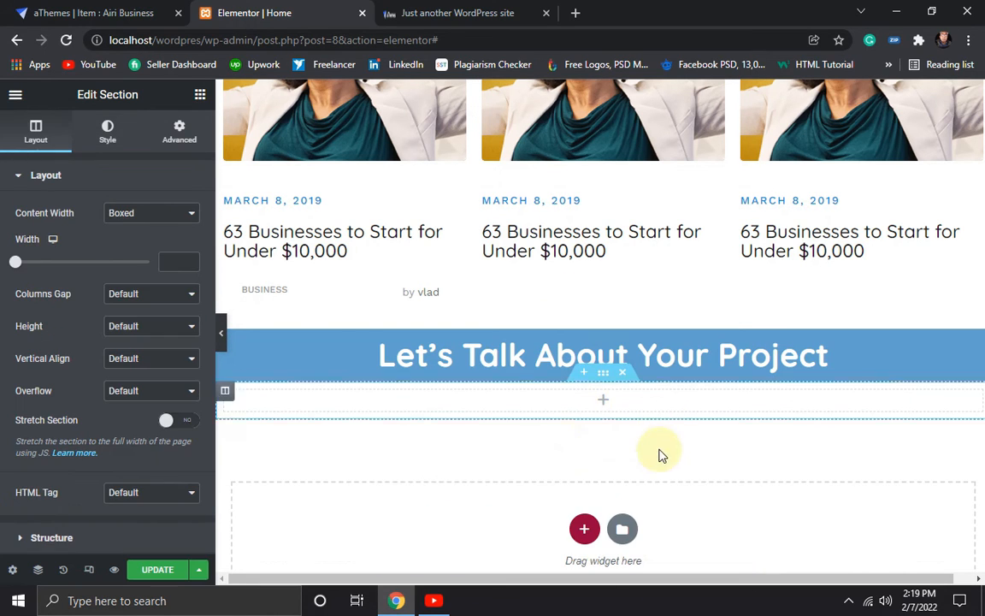
pyautogui.moveTo(605, 378); pyautogui.dragTo(600, 333)
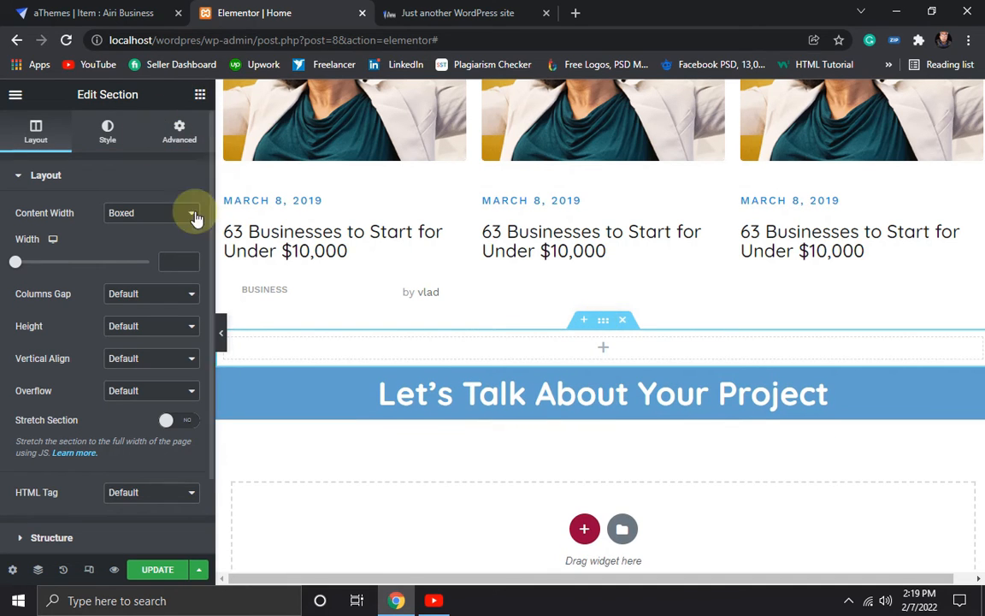
pyautogui.click(198, 96)
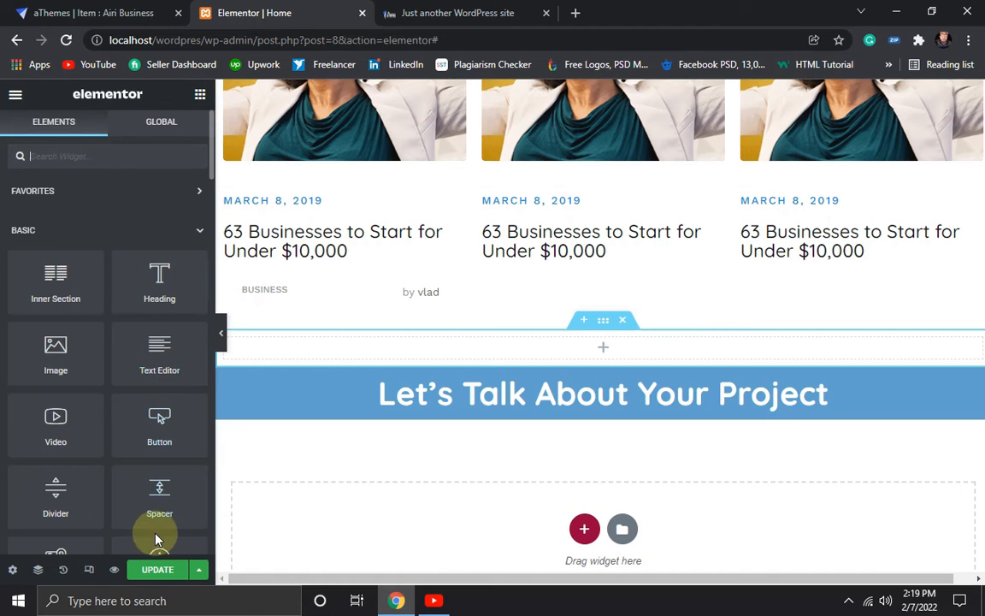
pyautogui.moveTo(154, 506); pyautogui.dragTo(611, 351)
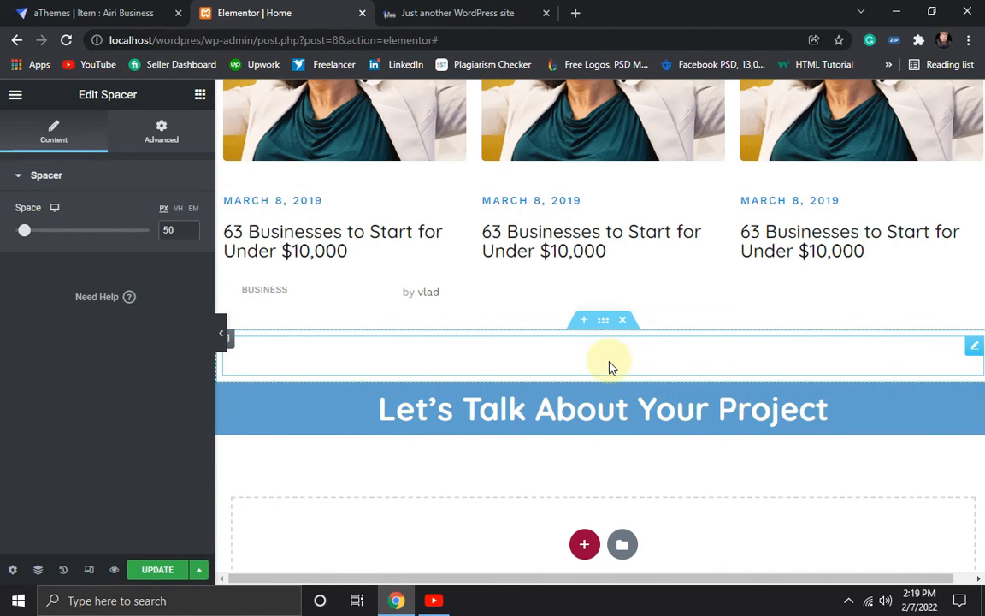
# - Give the first news card column a classic background with the colour #D8CFCF
pyautogui.scroll(2, 594, 372)
pyautogui.scroll(1, 457, 395)
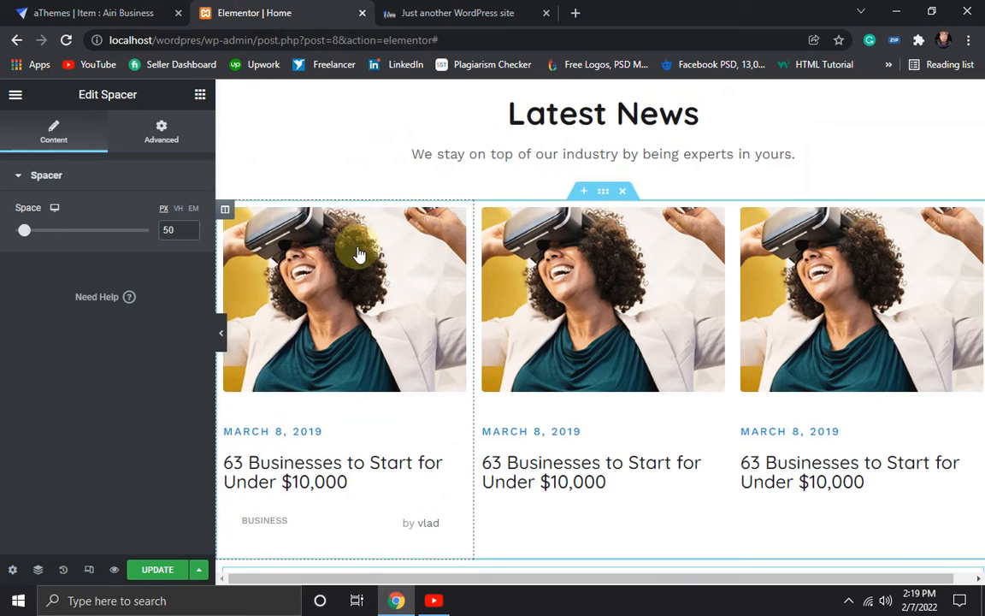
pyautogui.click(225, 209)
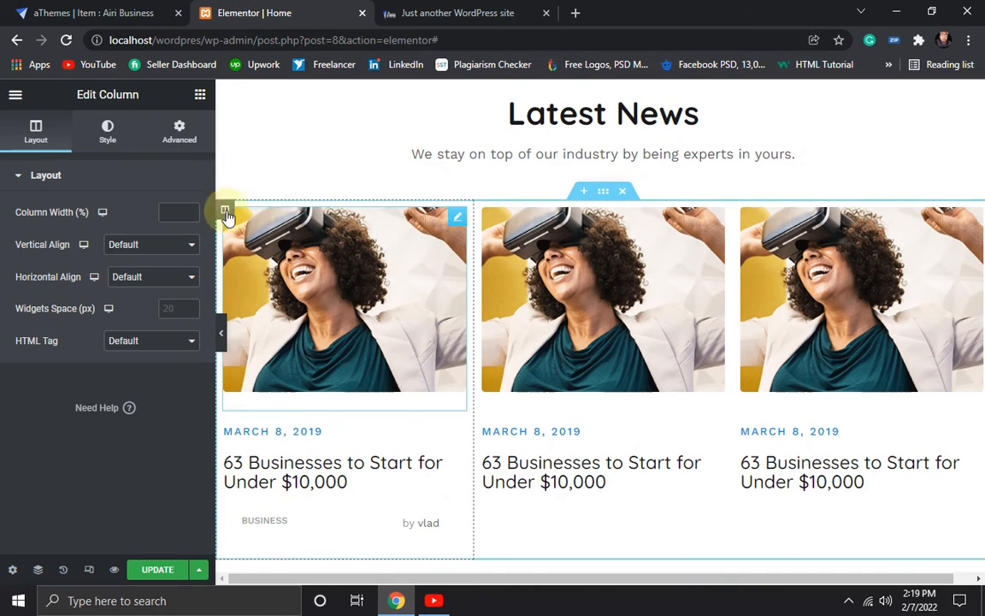
pyautogui.click(116, 135)
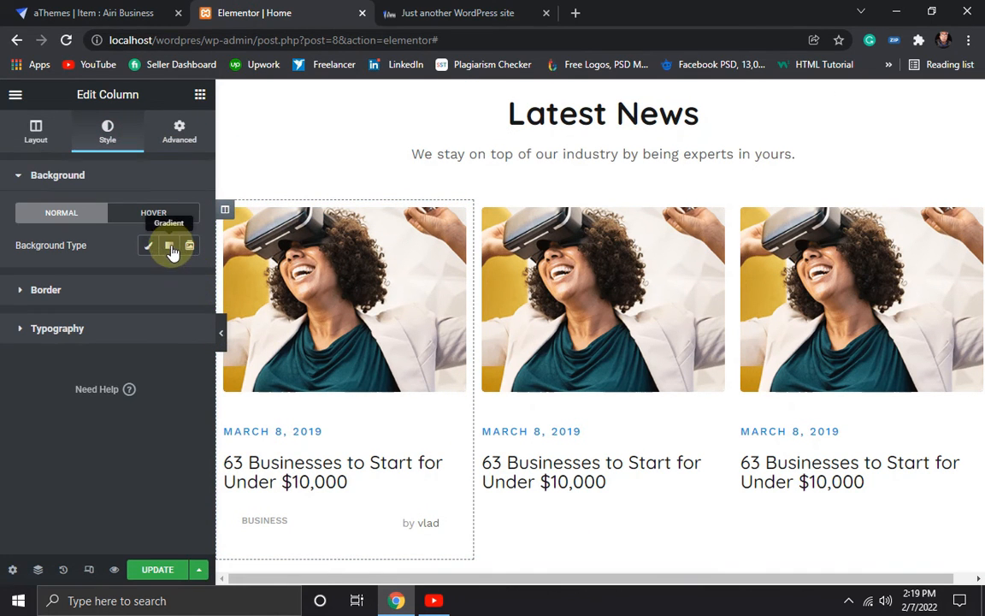
pyautogui.click(150, 247)
pyautogui.click(189, 277)
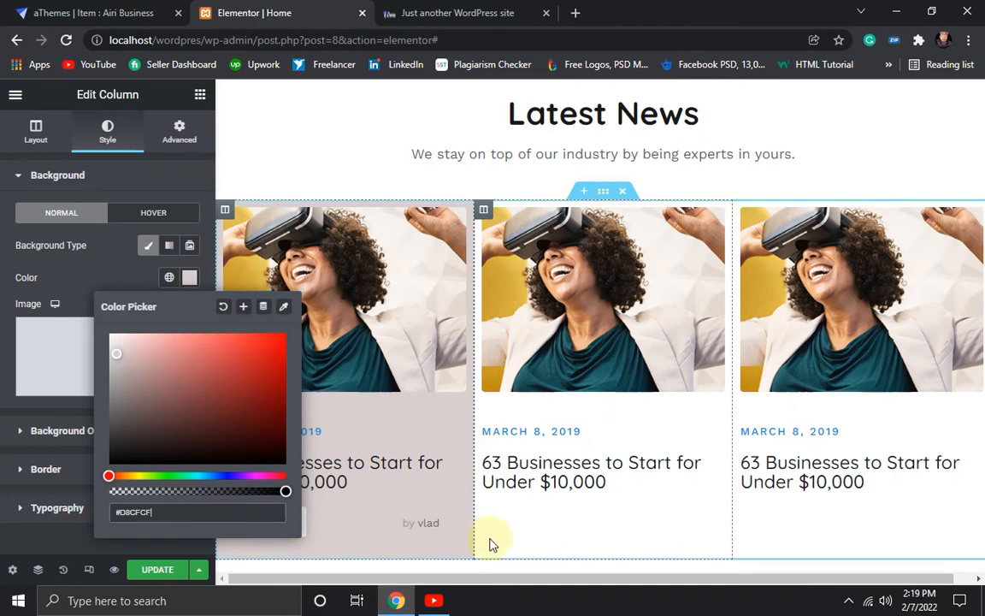
pyautogui.click(13, 407)
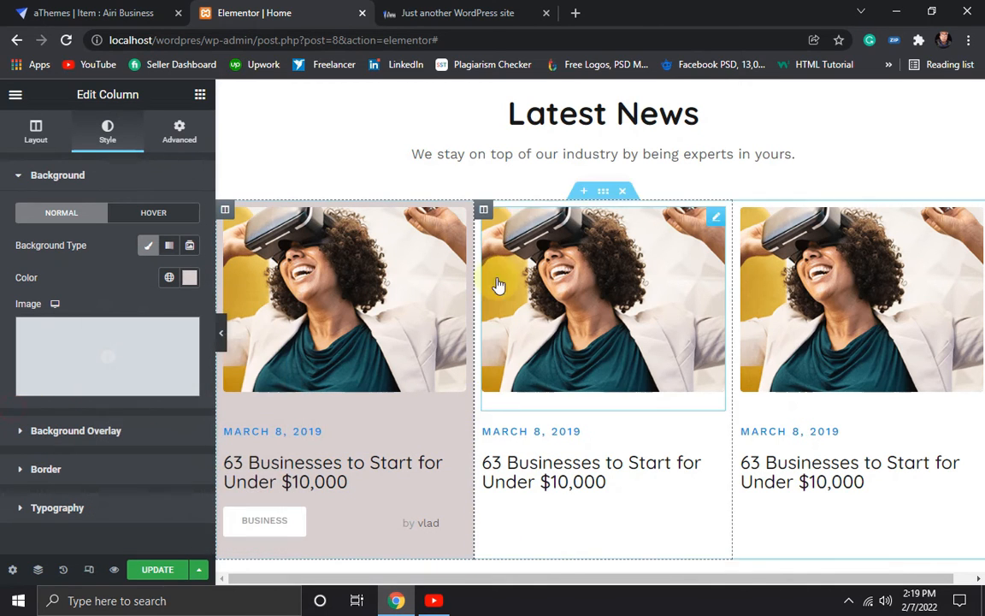
# - Copy the first news card column's background colour and apply #D8CFCF as the middle column's classic background
pyautogui.scroll(-1, 469, 362)
pyautogui.click(189, 277)
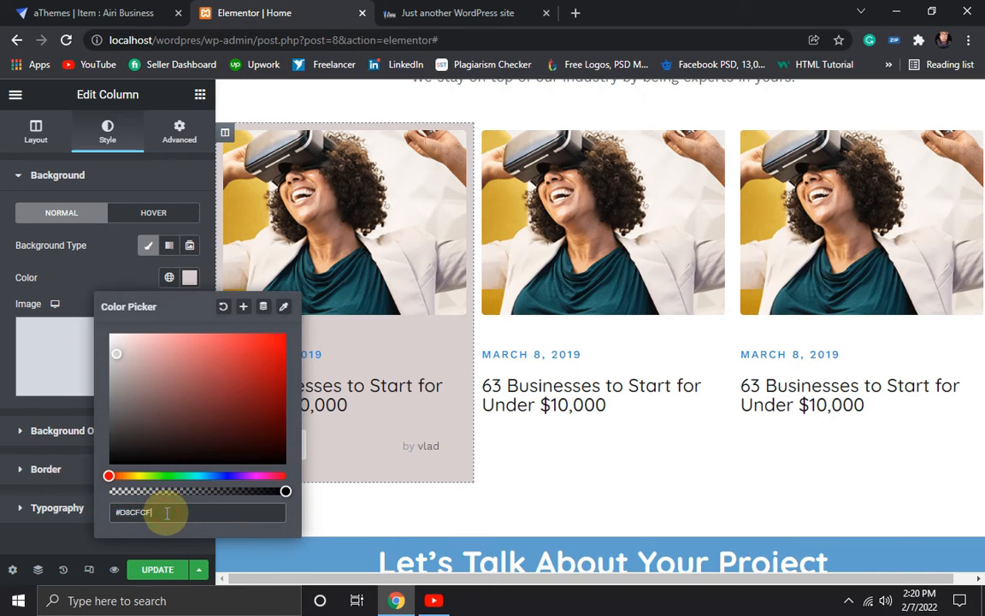
pyautogui.moveTo(164, 513); pyautogui.dragTo(99, 511)
pyautogui.hotkey('ctrl', 'c')
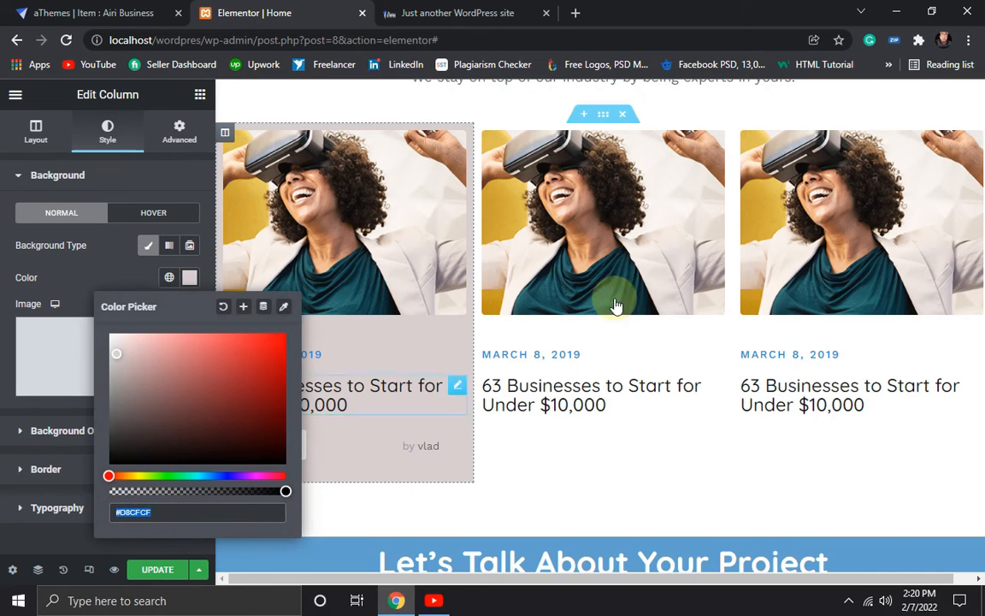
pyautogui.click(484, 137)
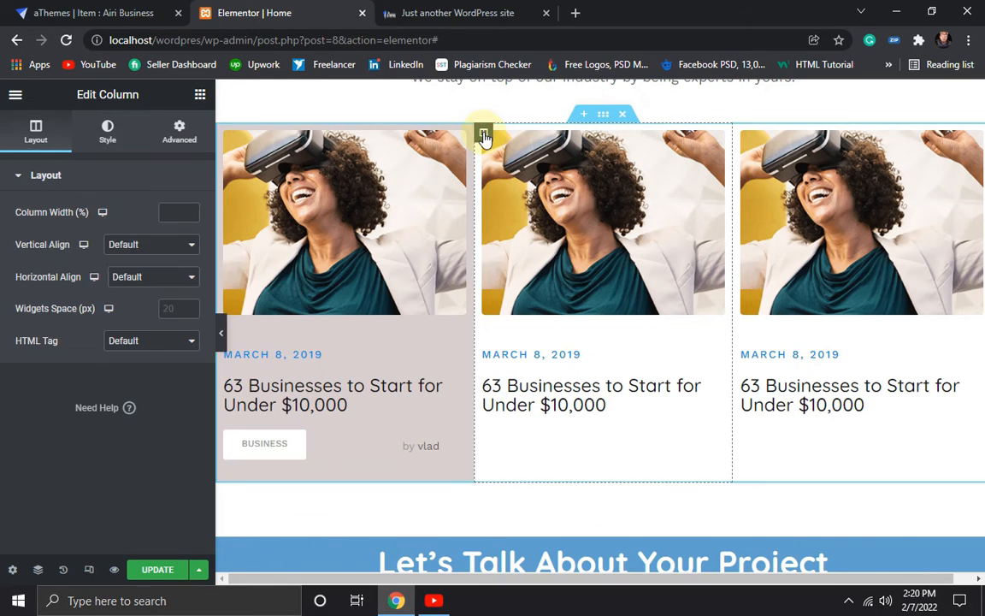
pyautogui.click(107, 133)
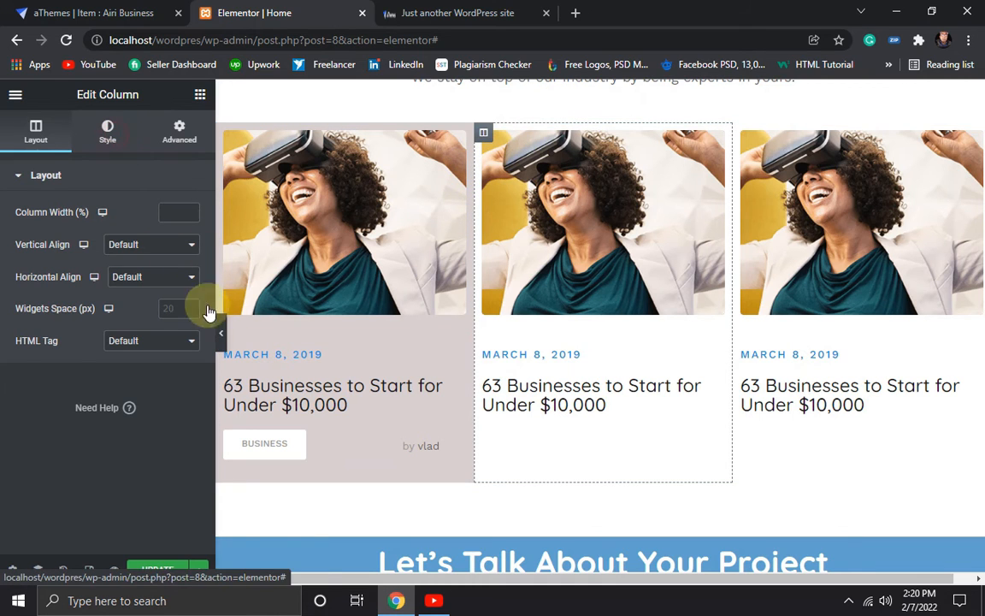
pyautogui.click(145, 246)
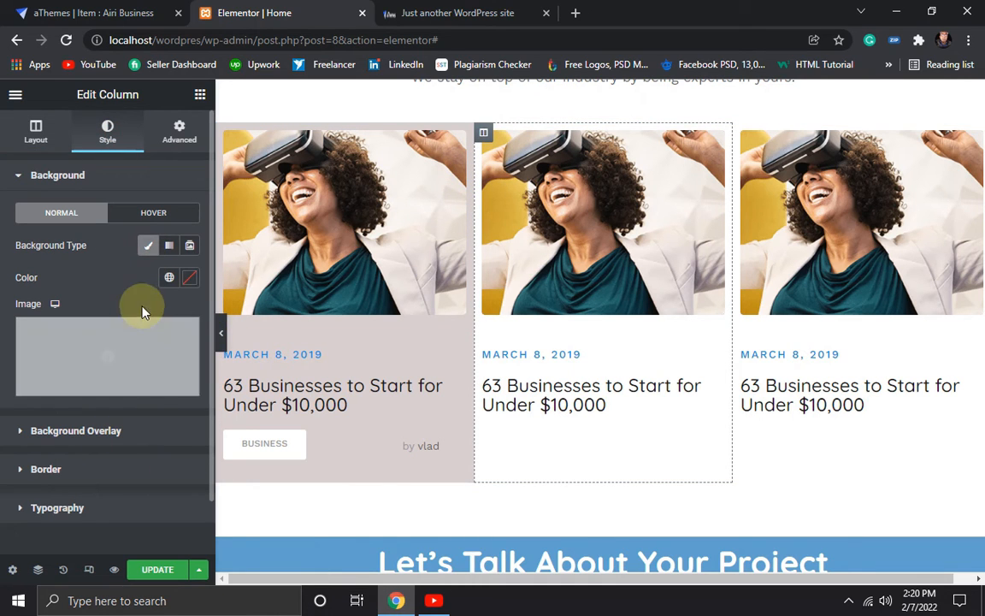
pyautogui.click(189, 279)
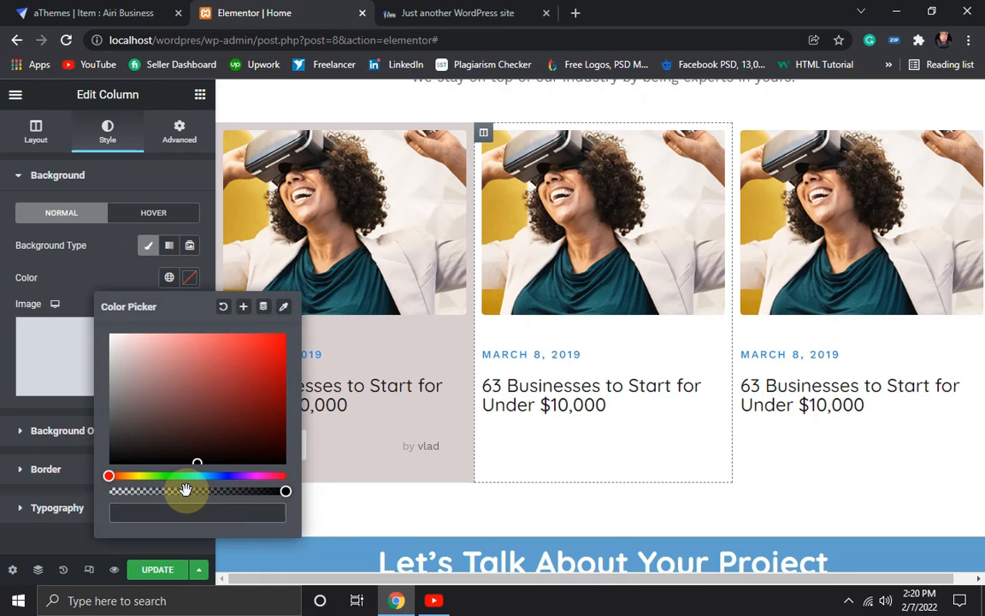
pyautogui.hotkey('ctrl', 'v')
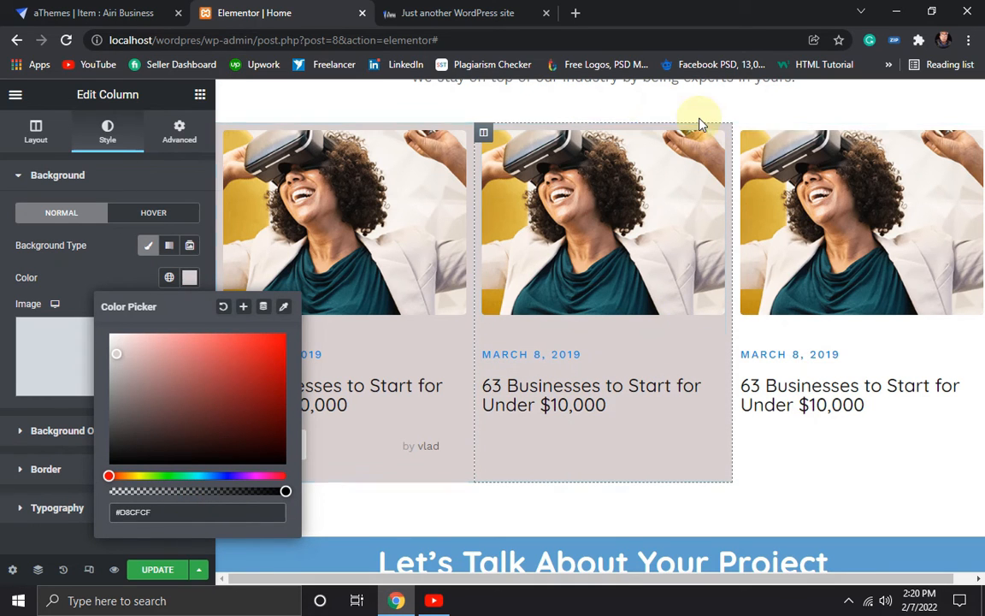
# - Apply the copied colour #D8CFCF as the third news card column's classic background
pyautogui.click(742, 133)
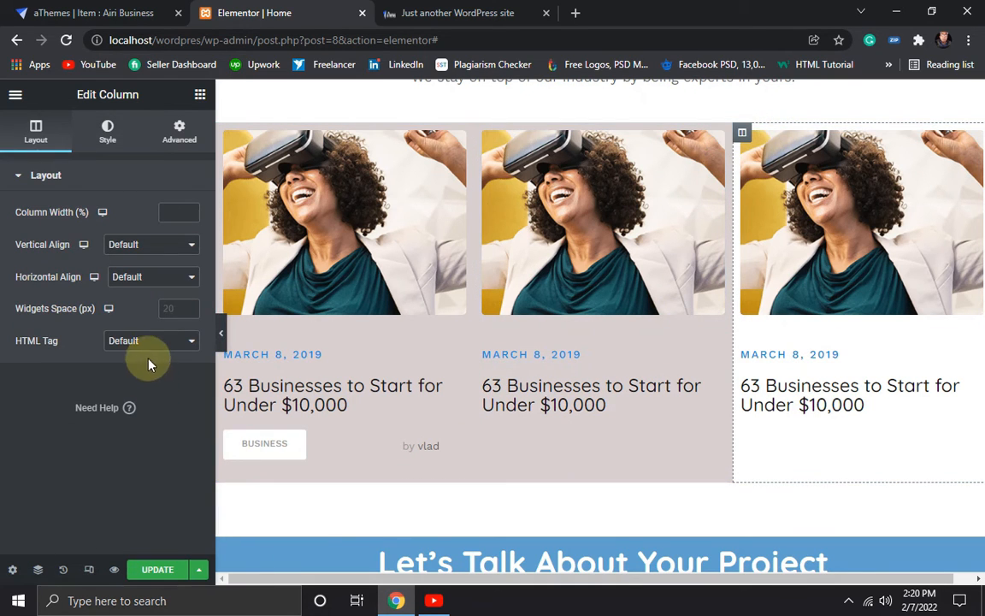
pyautogui.click(105, 126)
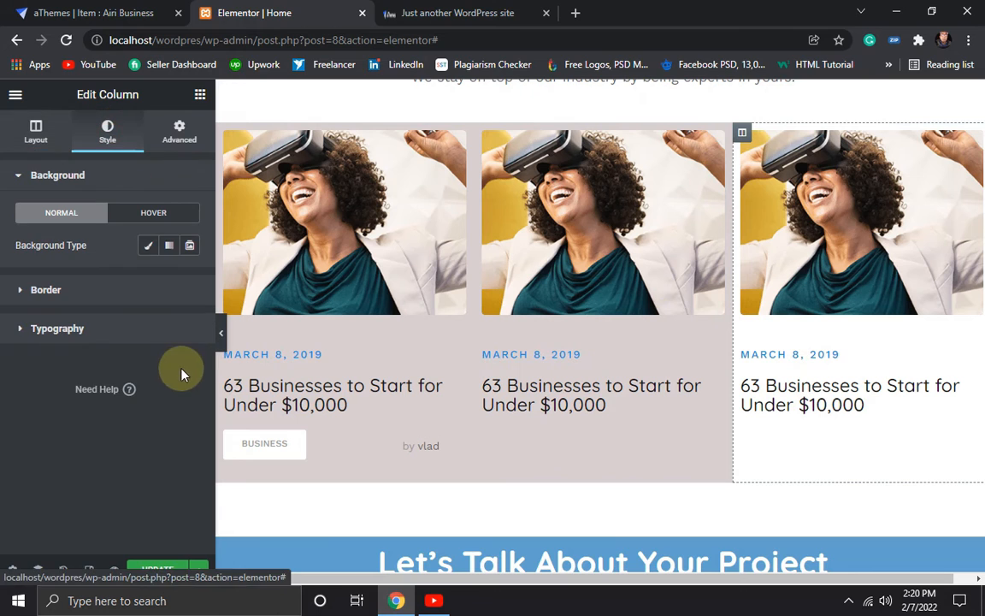
pyautogui.click(150, 245)
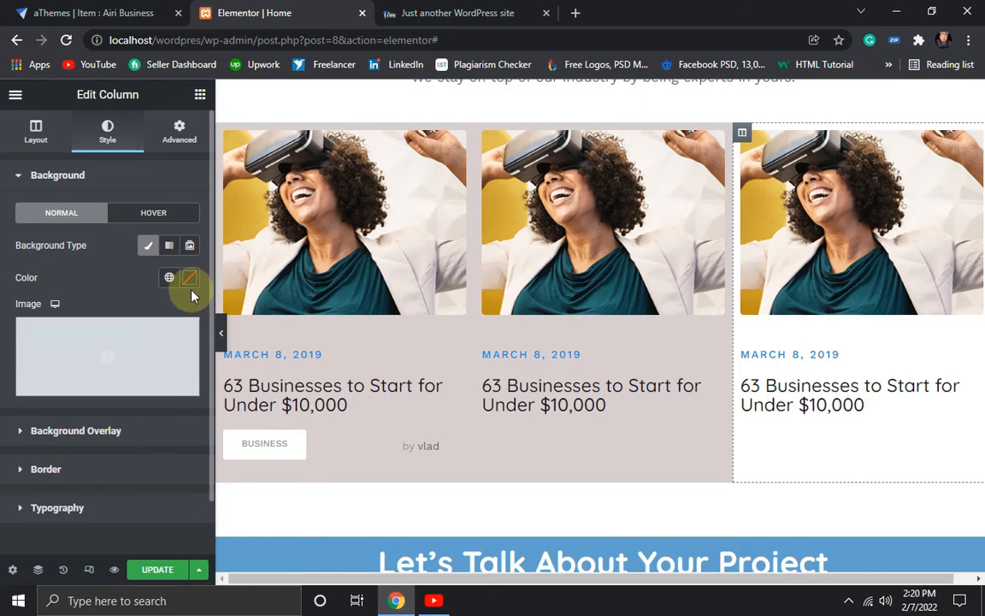
pyautogui.click(189, 279)
pyautogui.tripleClick(136, 511)
pyautogui.hotkey('ctrl', 'v')
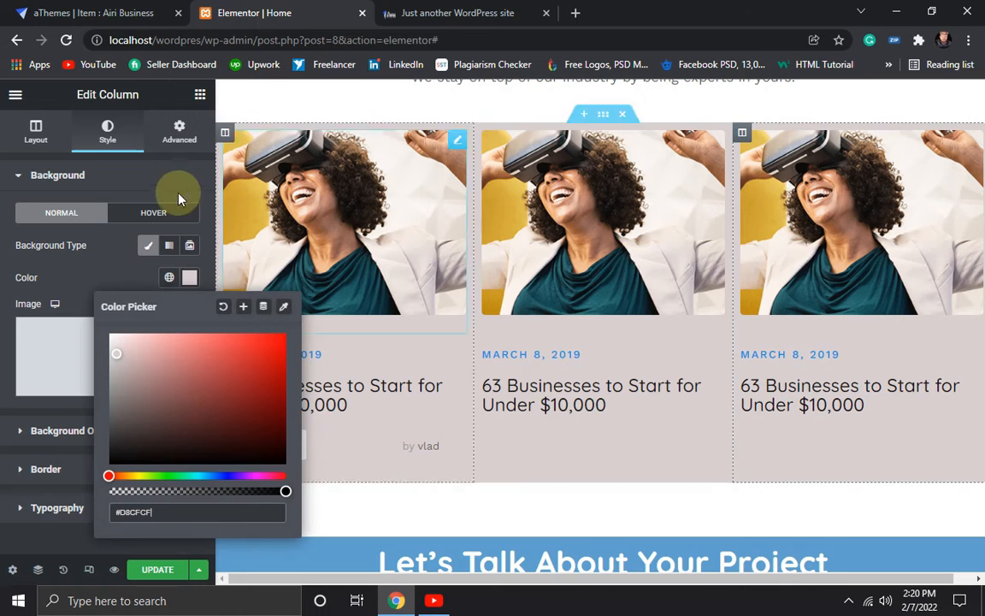
# - Unlink the third news card column's margins and set the right and left margins to 10 px each
pyautogui.click(180, 128)
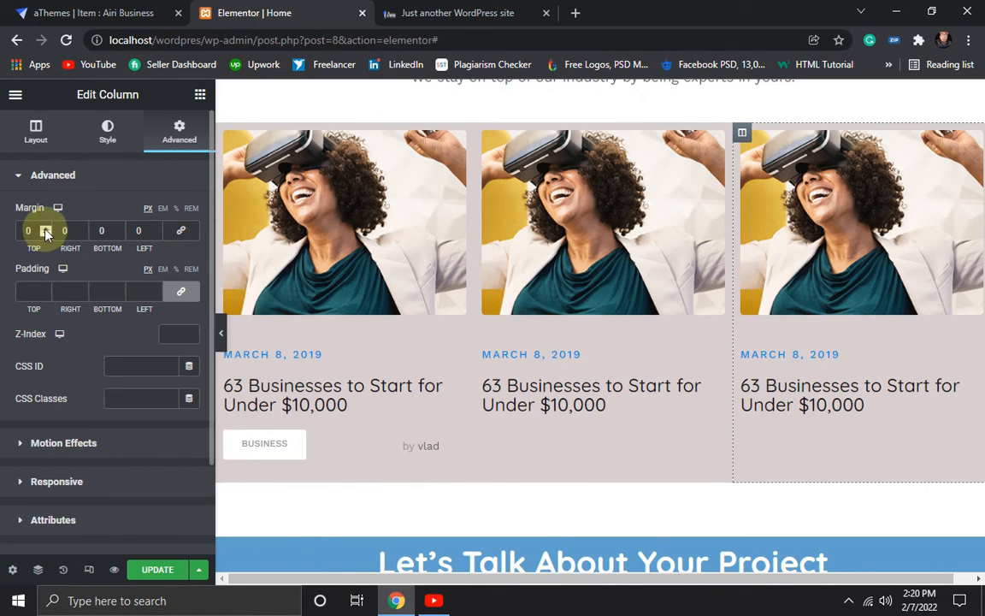
pyautogui.click(83, 230)
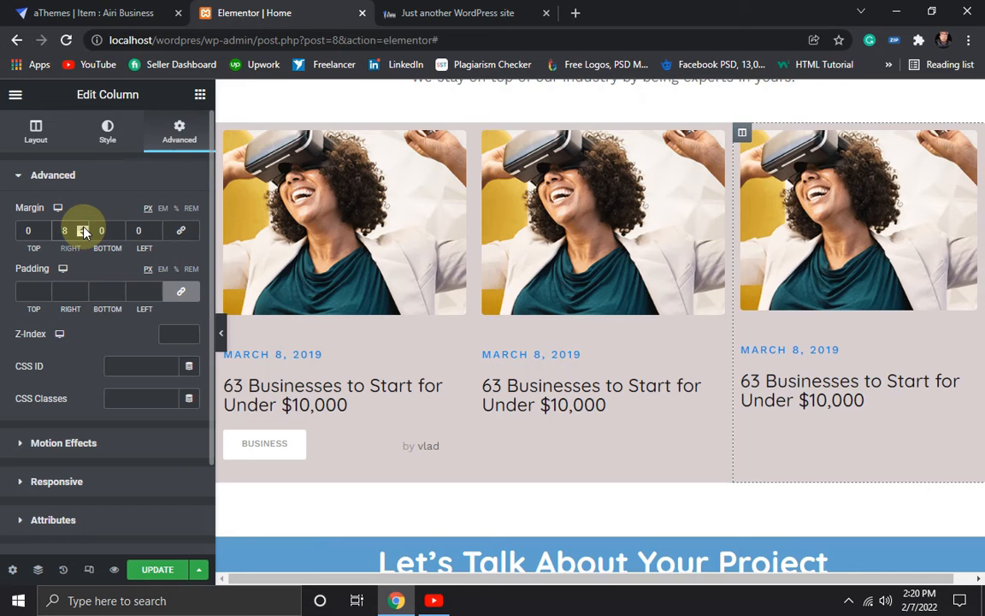
pyautogui.click(83, 228)
pyautogui.click(83, 228)
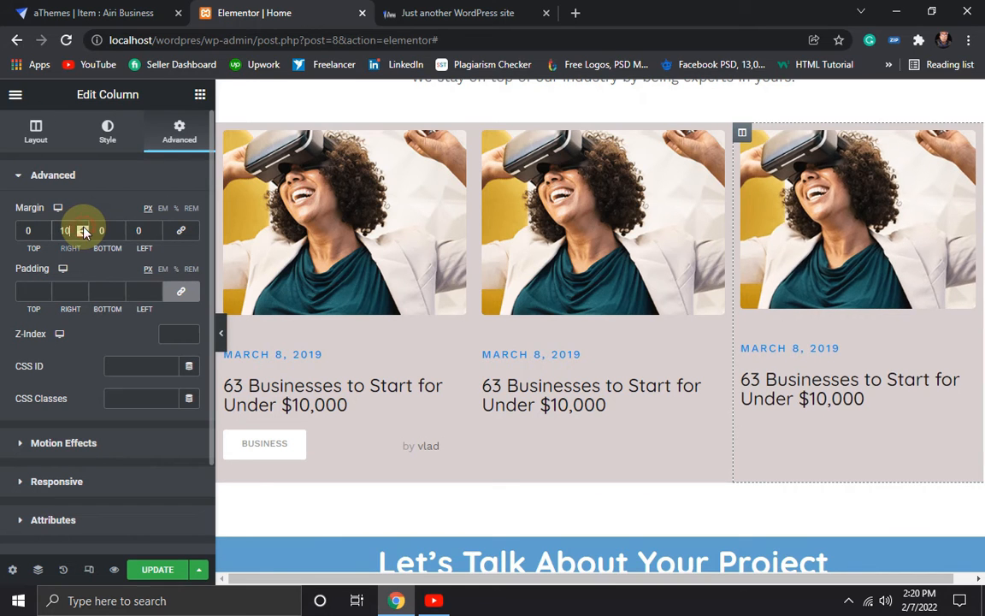
pyautogui.click(157, 228)
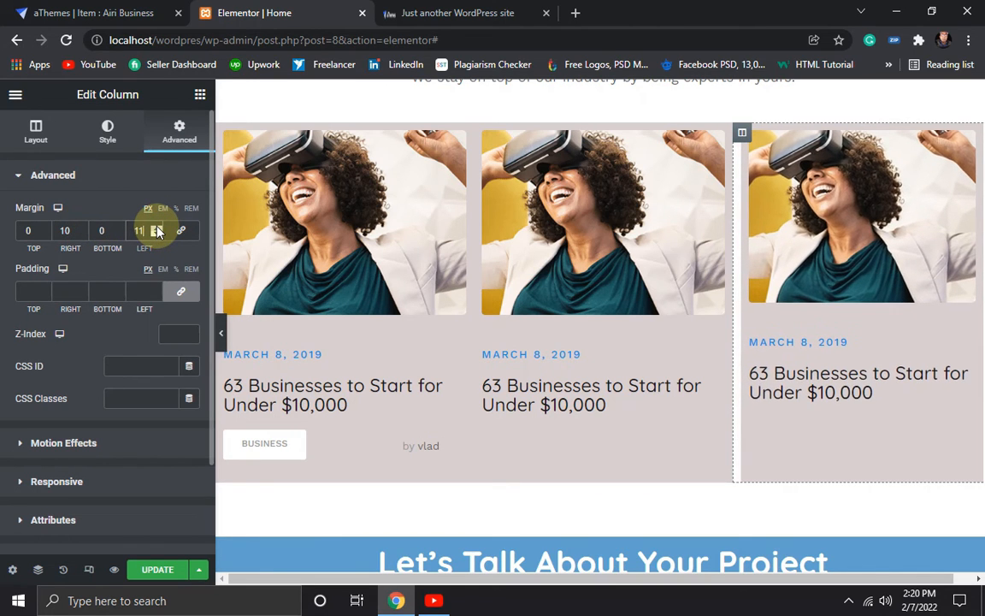
pyautogui.click(158, 234)
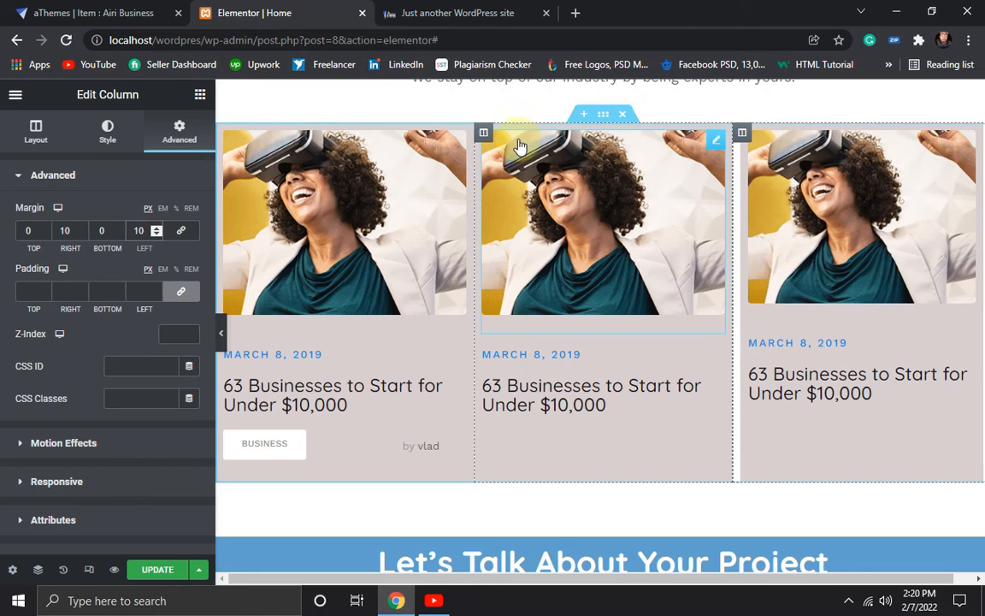
# - Unlink the middle news card column's margins and set its right and left margins to 10 px each
pyautogui.click(484, 134)
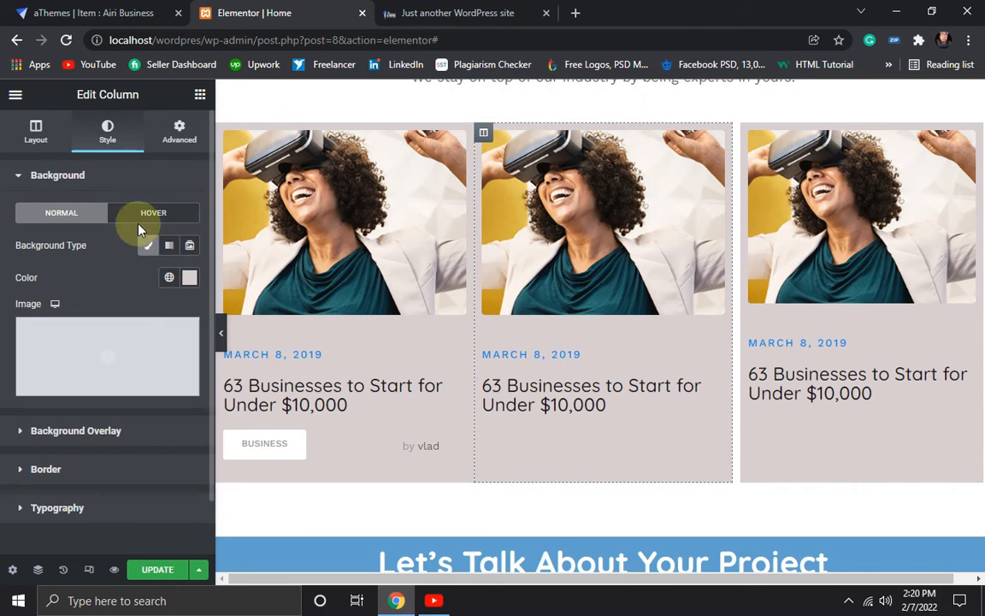
pyautogui.click(179, 128)
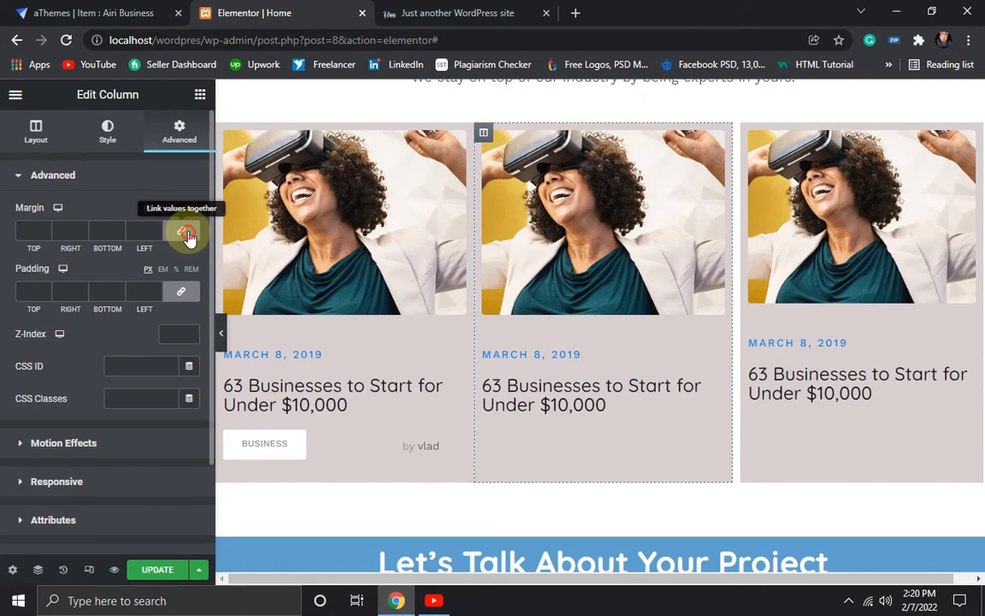
pyautogui.click(185, 232)
pyautogui.click(84, 228)
pyautogui.click(84, 228)
pyautogui.click(83, 229)
pyautogui.click(84, 229)
pyautogui.click(84, 228)
pyautogui.click(84, 228)
pyautogui.click(84, 229)
pyautogui.click(84, 228)
pyautogui.click(156, 229)
pyautogui.click(156, 228)
pyautogui.click(155, 229)
pyautogui.click(156, 229)
pyautogui.click(157, 229)
pyautogui.click(157, 230)
pyautogui.click(156, 229)
pyautogui.click(157, 230)
pyautogui.click(156, 229)
pyautogui.click(157, 229)
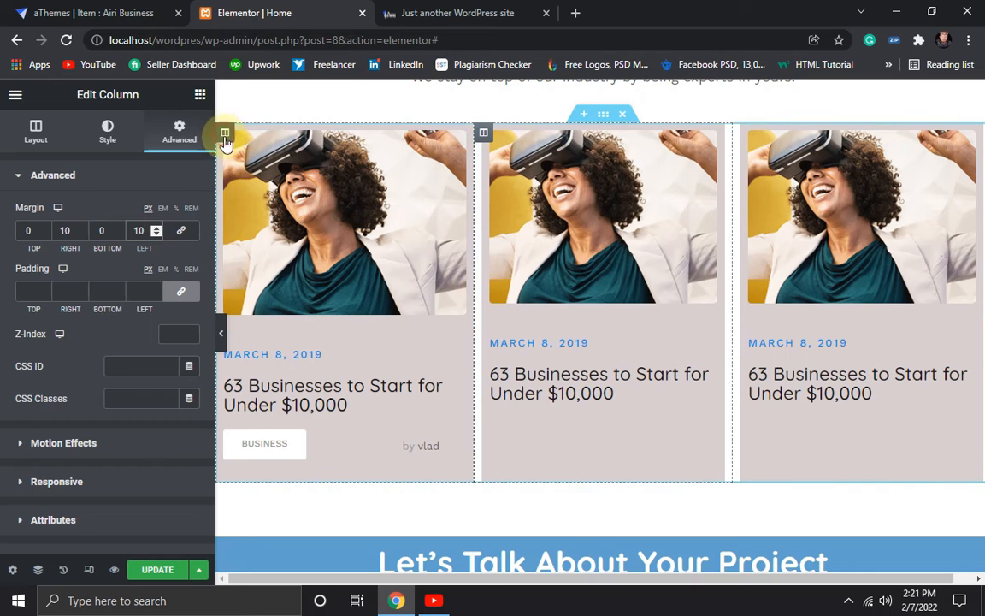
# - Unlink the first news card column's margins and set its right and left margins to 10 px each
pyautogui.click(225, 135)
pyautogui.click(175, 132)
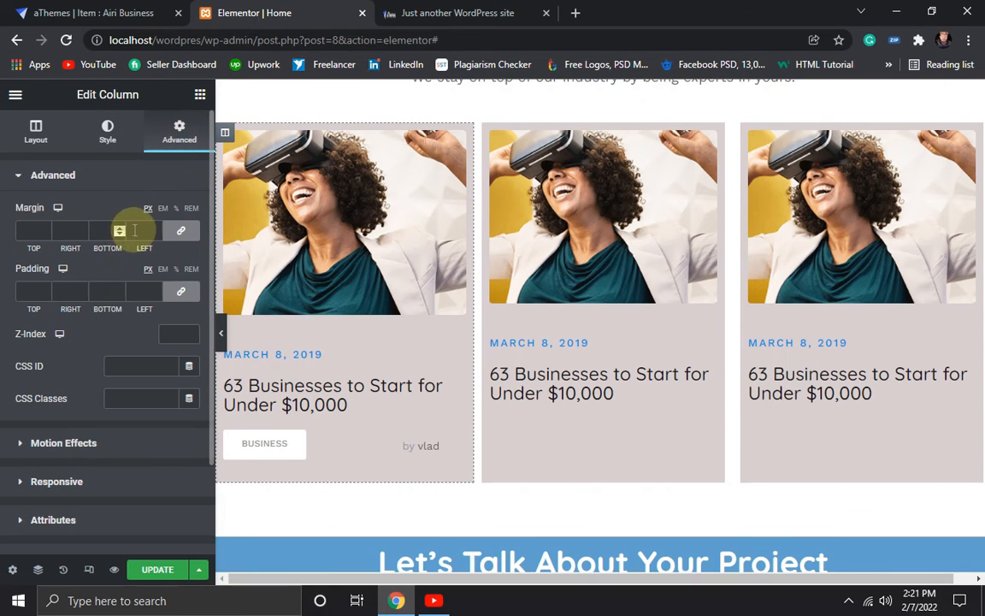
pyautogui.click(181, 232)
pyautogui.click(82, 229)
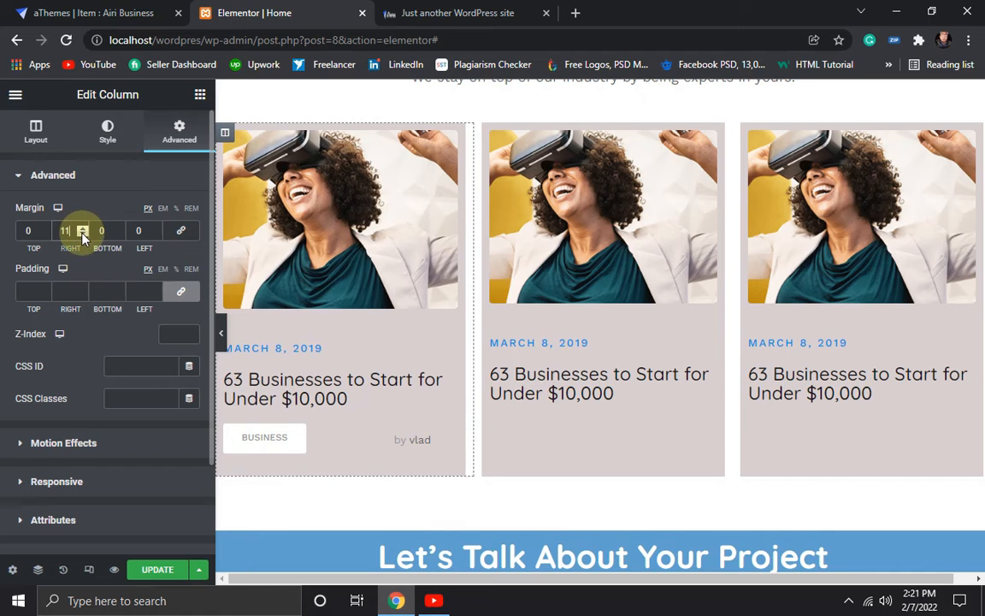
pyautogui.click(82, 234)
pyautogui.click(155, 229)
pyautogui.click(156, 229)
pyautogui.click(155, 228)
pyautogui.click(156, 228)
pyautogui.click(155, 228)
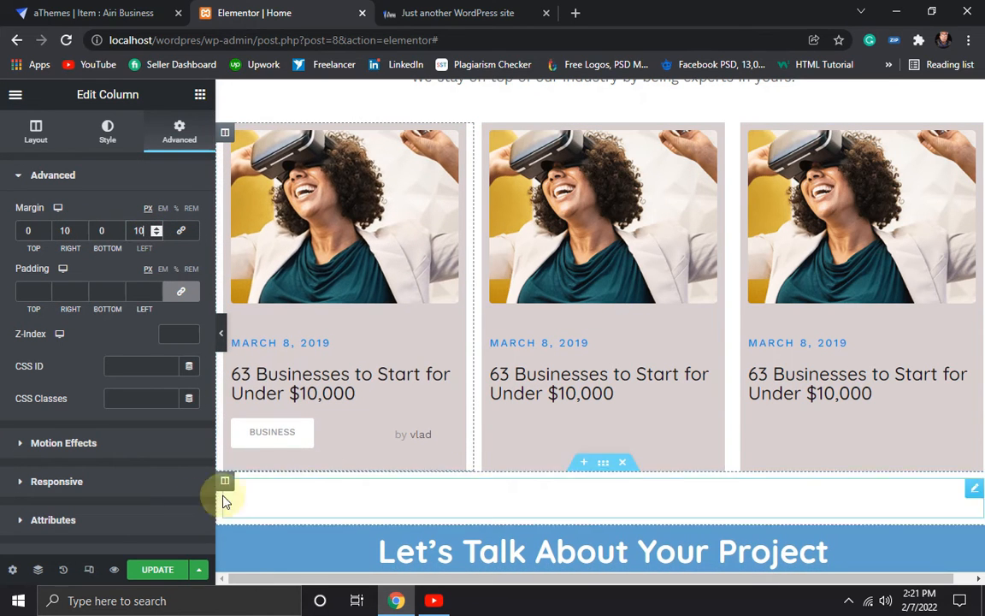
# - Update the page, reload the live site and compare its news cards and blue section with the Airi demo
pyautogui.click(142, 571)
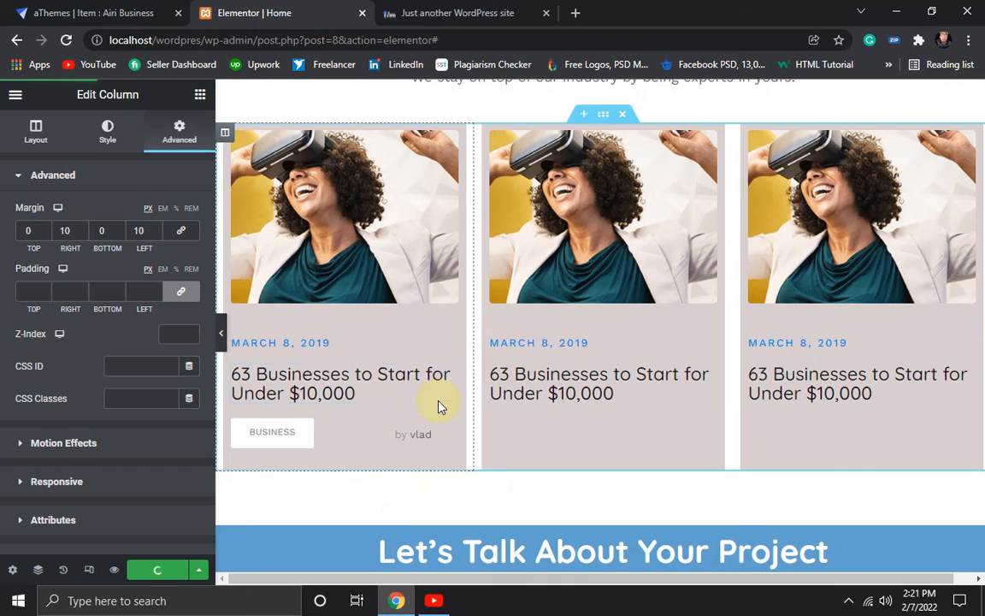
pyautogui.click(421, 10)
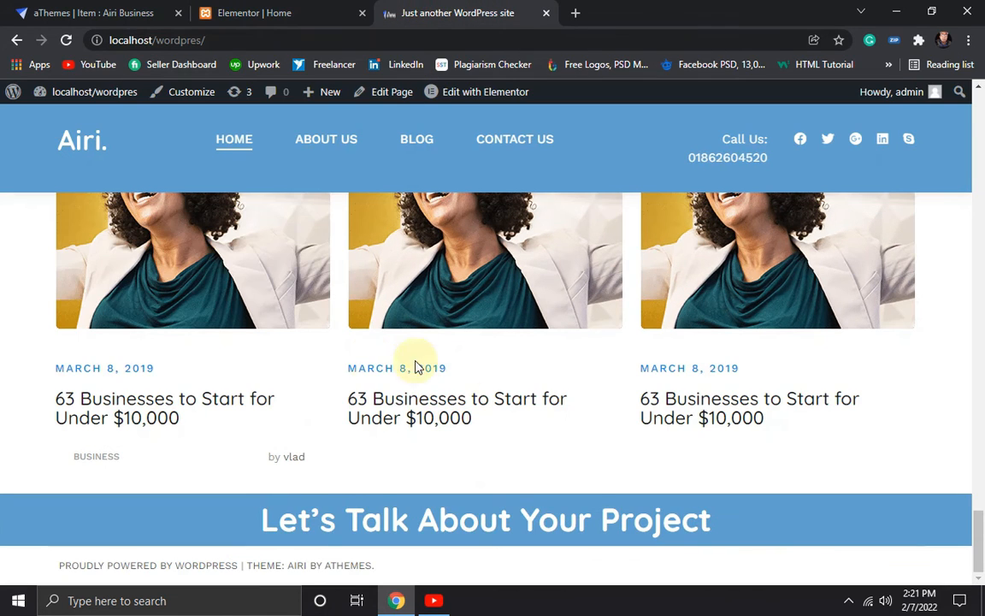
pyautogui.scroll(1, 417, 366)
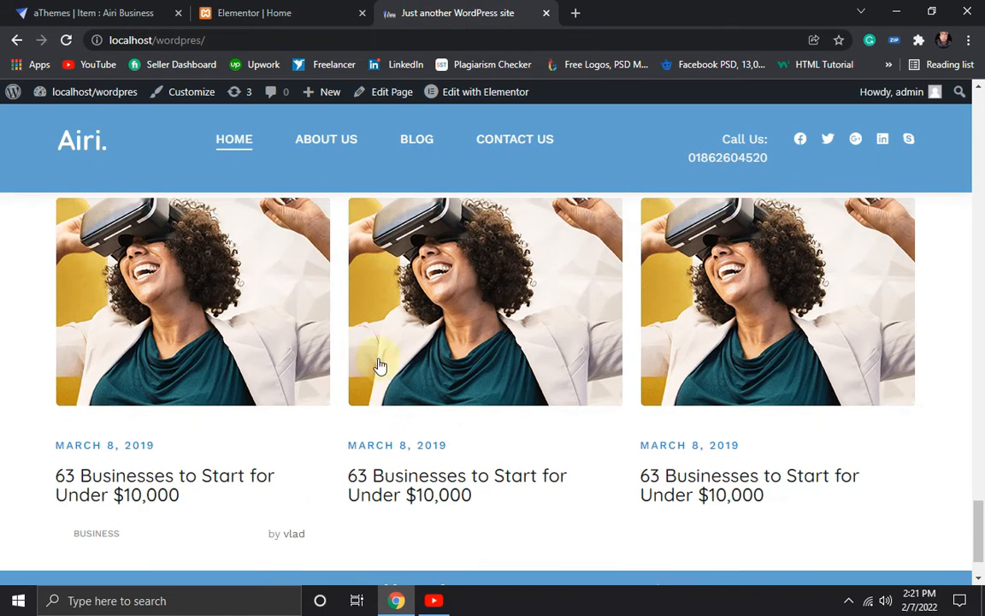
pyautogui.click(67, 40)
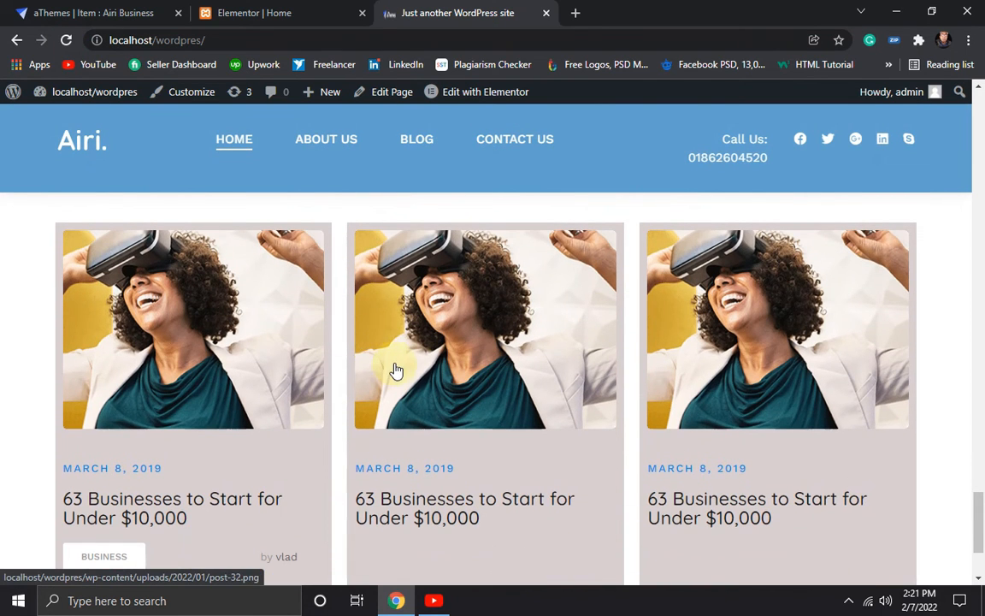
pyautogui.scroll(-2, 402, 370)
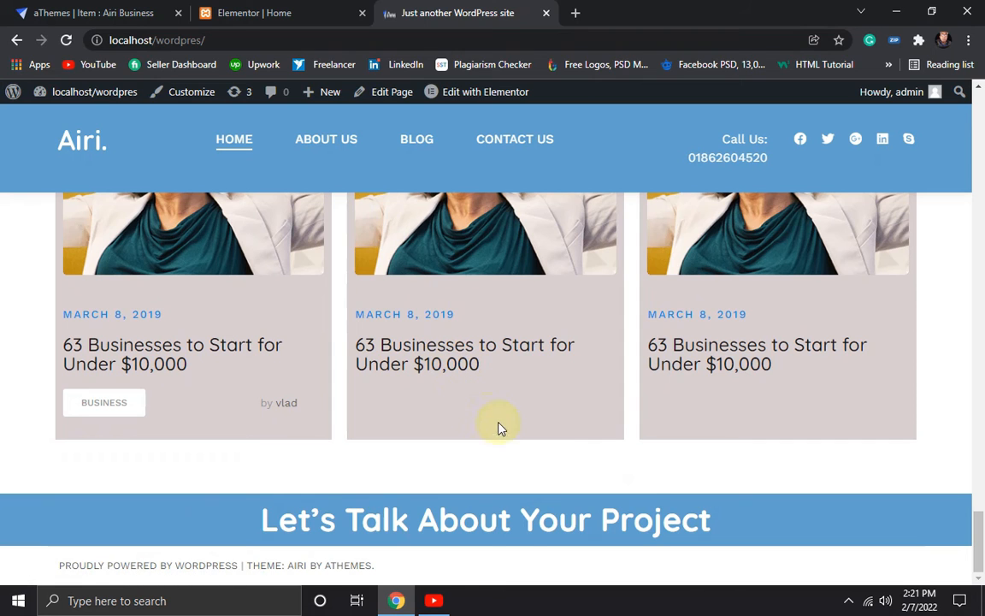
pyautogui.click(107, 12)
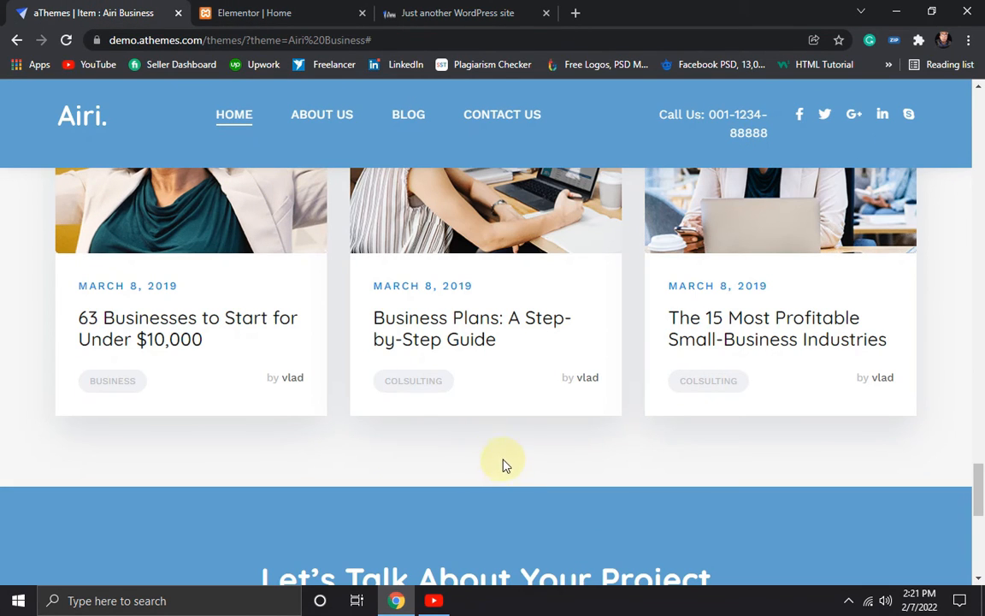
pyautogui.click(450, 15)
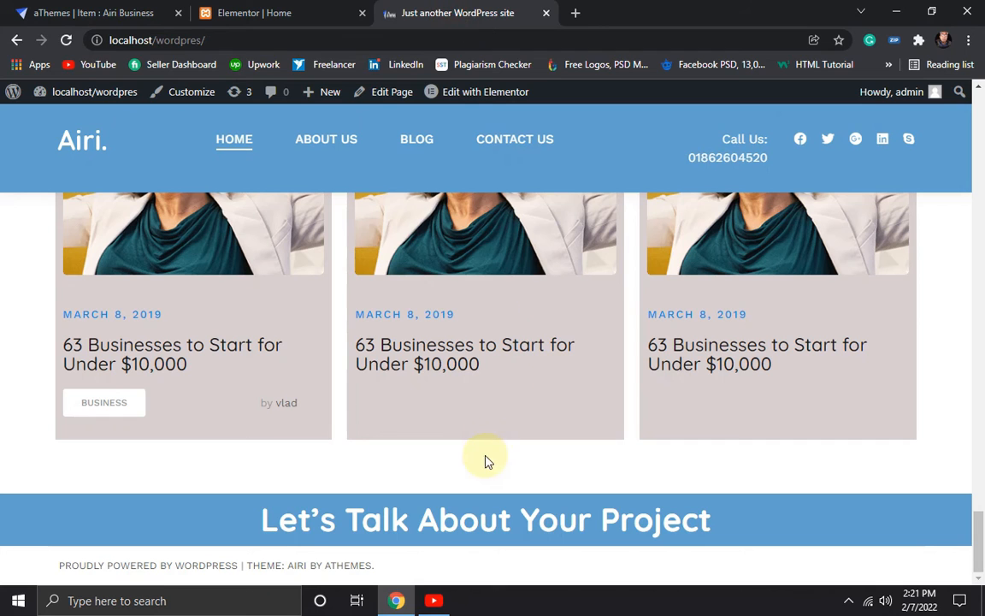
# - Copy the demo page's subtitle "We stay on top of our industry by being experts in yours." under "Let's Talk About Your Project"
pyautogui.click(165, 7)
pyautogui.scroll(-3, 565, 374)
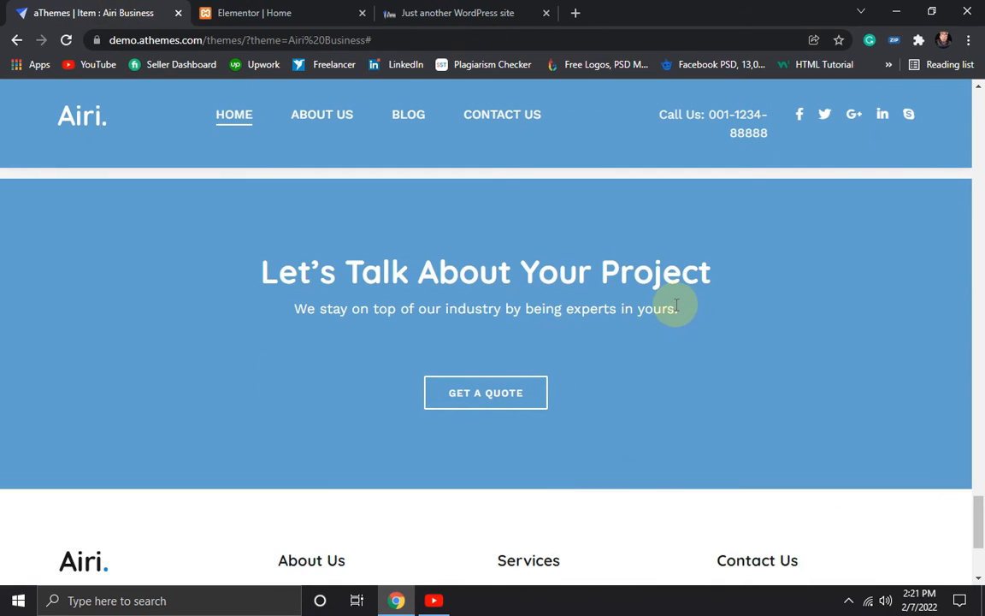
pyautogui.moveTo(440, 336); pyautogui.dragTo(291, 330)
pyautogui.moveTo(371, 340); pyautogui.dragTo(407, 348)
pyautogui.hotkey('ctrl', 'c')
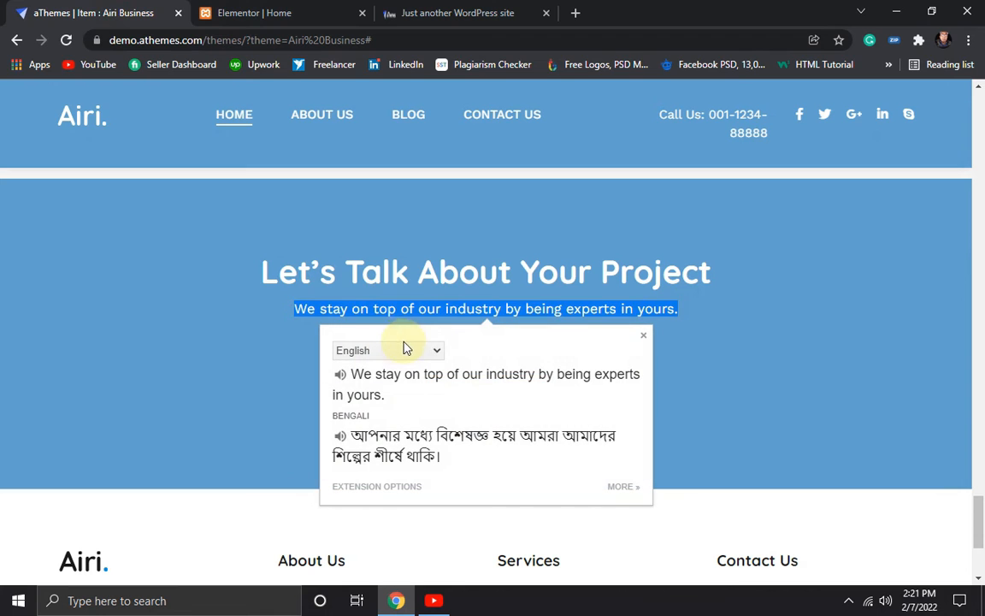
# - In Elementor, unlink the "Let's Talk About Your Project" heading's padding and margins and set its top margin to 30 px
pyautogui.click(220, 11)
pyautogui.scroll(-3, 571, 324)
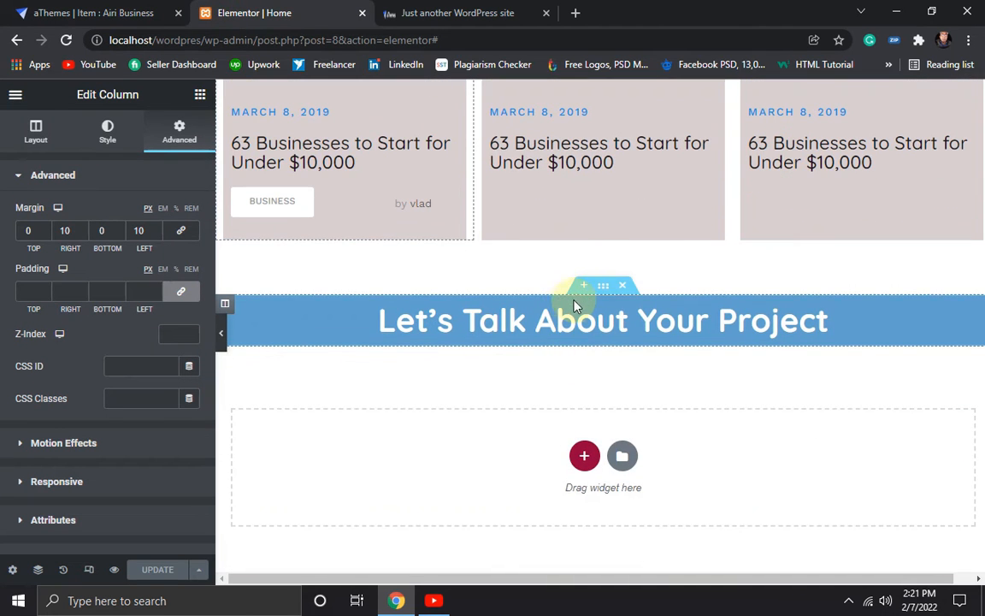
pyautogui.click(599, 321)
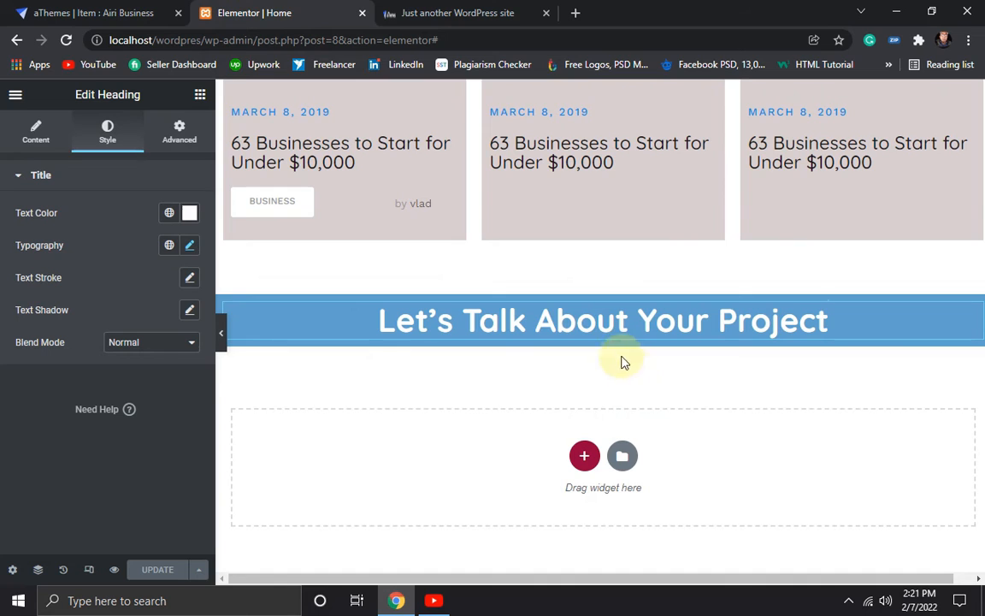
pyautogui.click(183, 133)
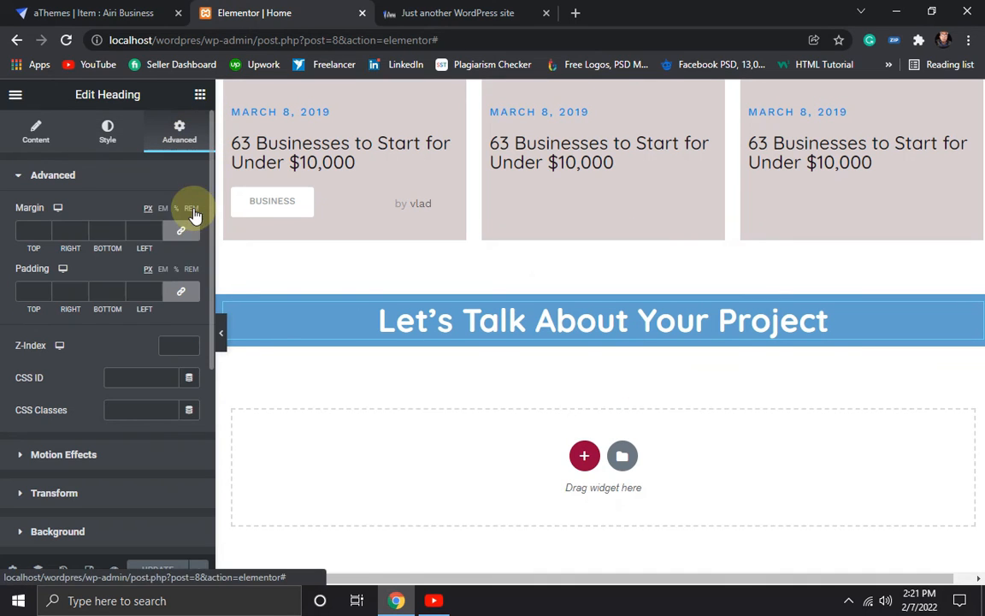
pyautogui.click(183, 233)
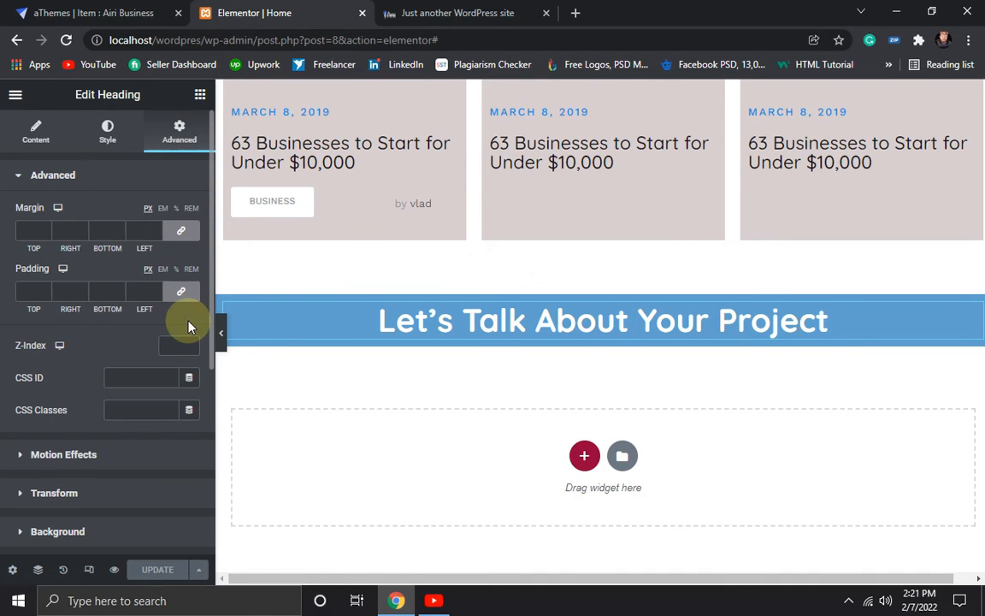
pyautogui.click(182, 293)
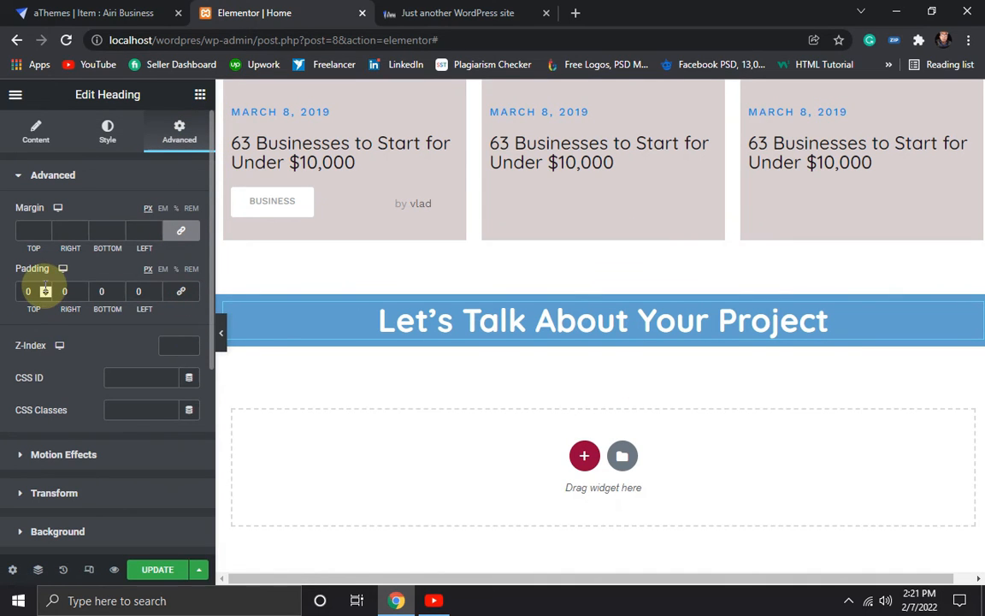
pyautogui.click(181, 231)
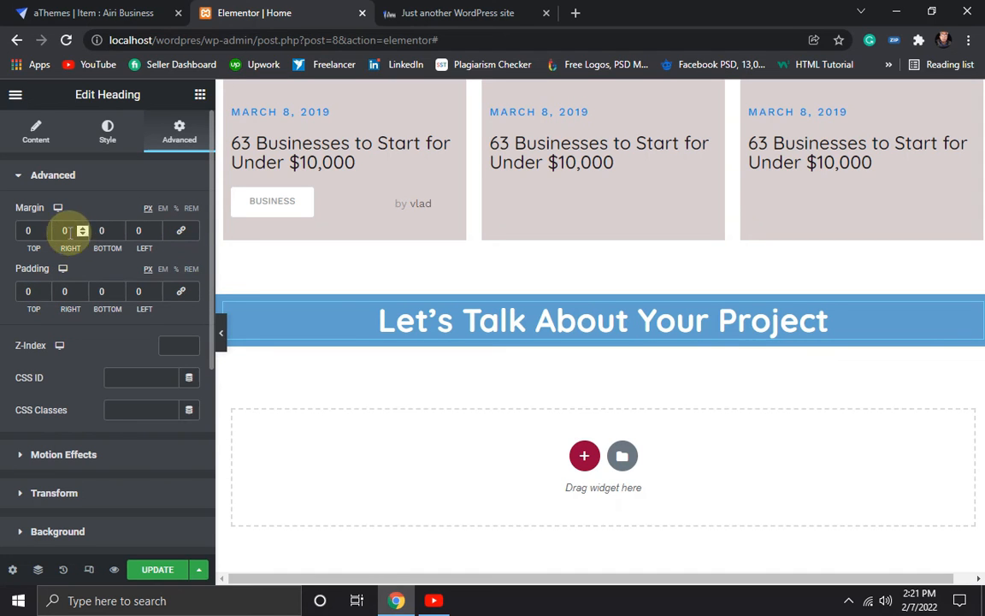
pyautogui.click(45, 229)
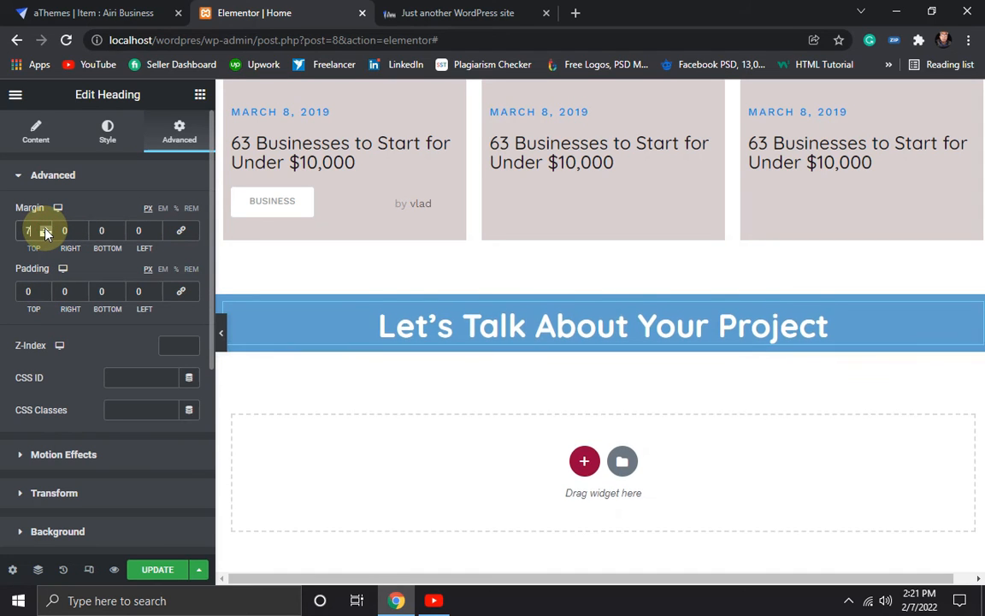
pyautogui.click(46, 230)
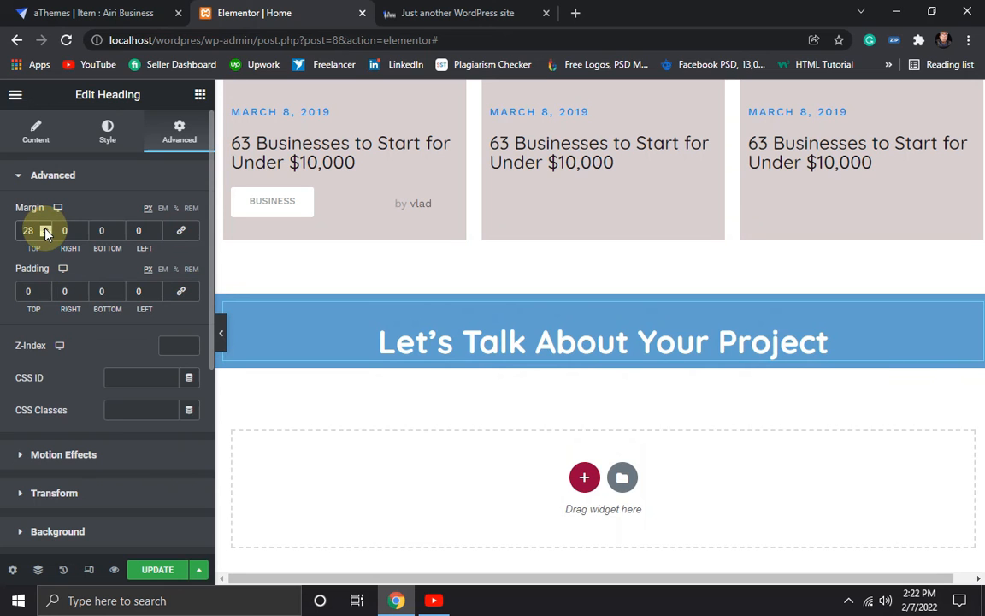
pyautogui.click(46, 229)
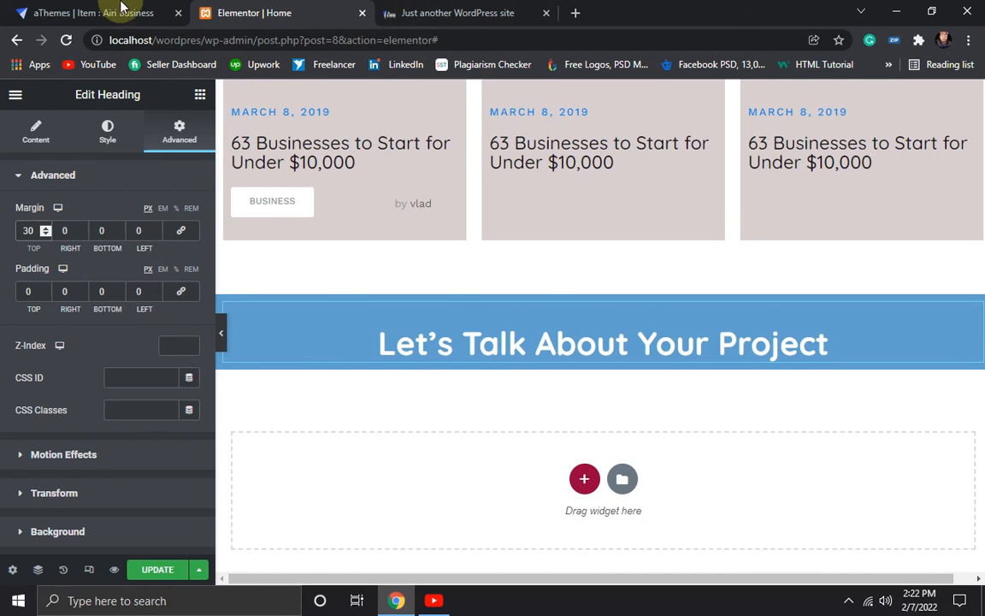
# - Check the demo and live pages for spacing, and raise the "Let's Talk About Your Project" heading's top margin to 50 px
pyautogui.click(86, 12)
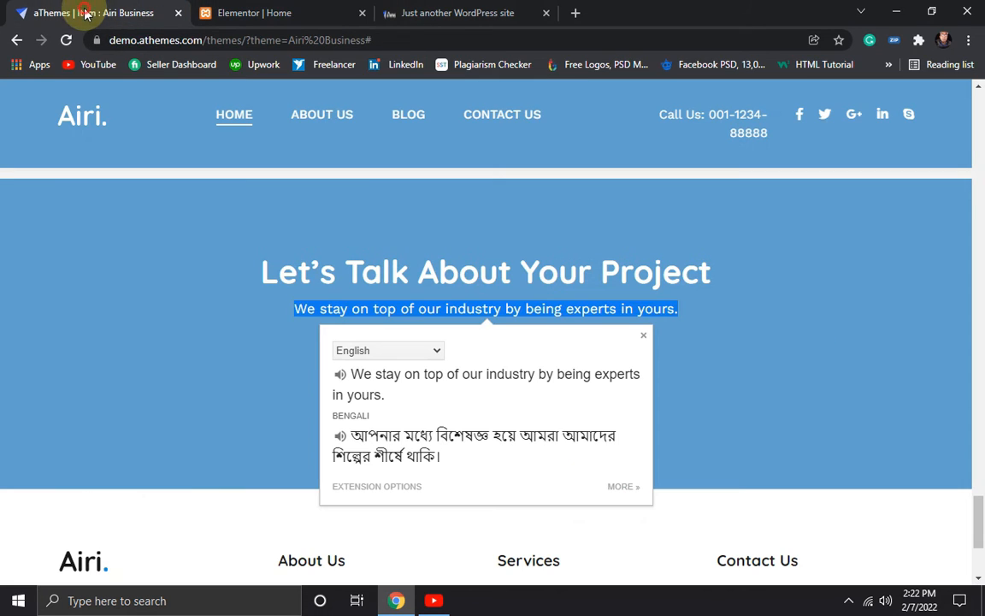
pyautogui.click(422, 9)
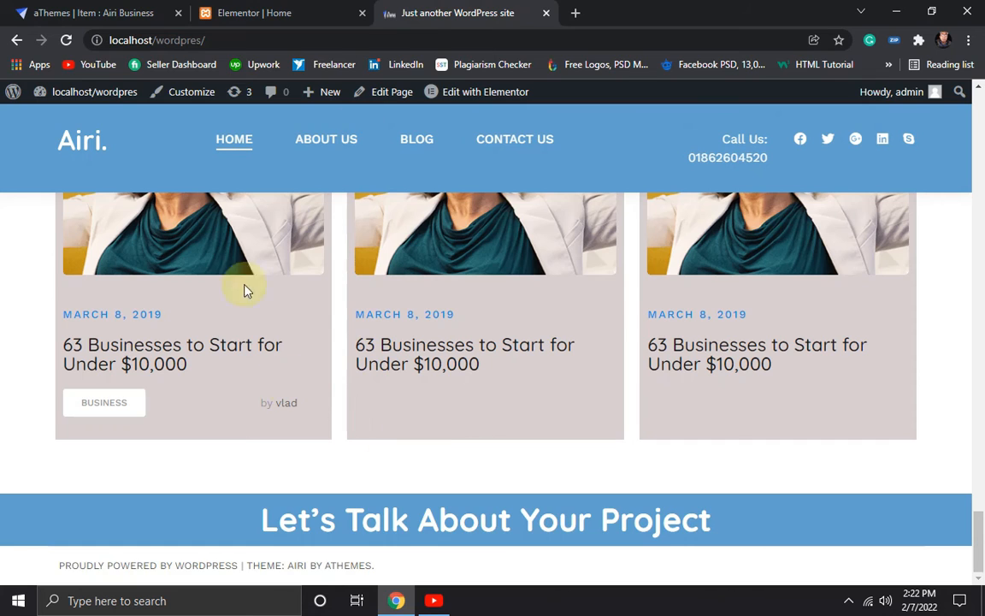
pyautogui.click(253, 12)
pyautogui.click(46, 228)
pyautogui.click(47, 229)
pyautogui.click(47, 229)
pyautogui.click(47, 229)
pyautogui.click(47, 229)
pyautogui.click(47, 229)
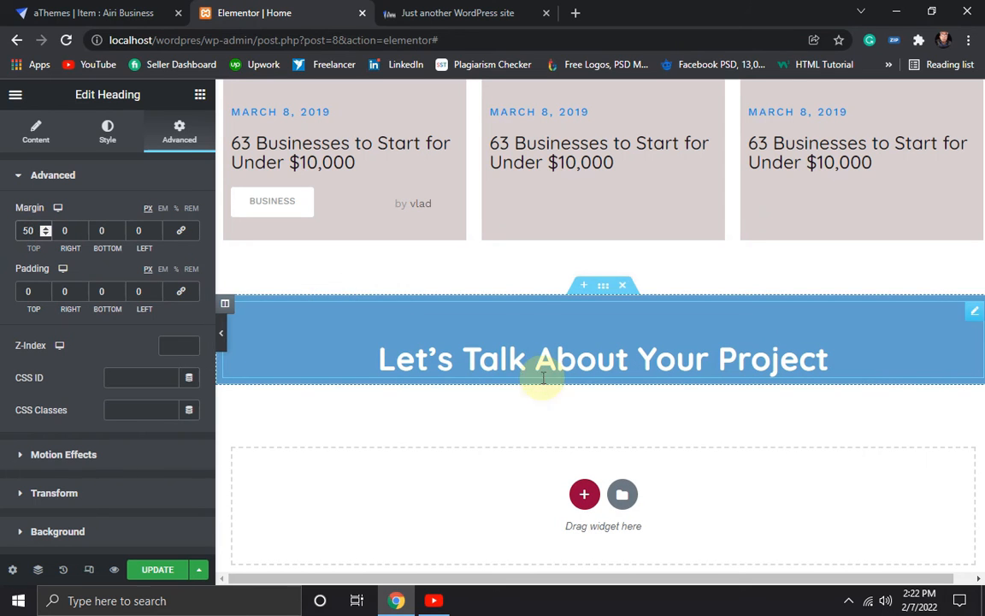
# - Add a Heading widget below "Let's Talk About Your Project" with the copied title "We stay on top of our industry by being experts in yours."
pyautogui.scroll(-1, 535, 350)
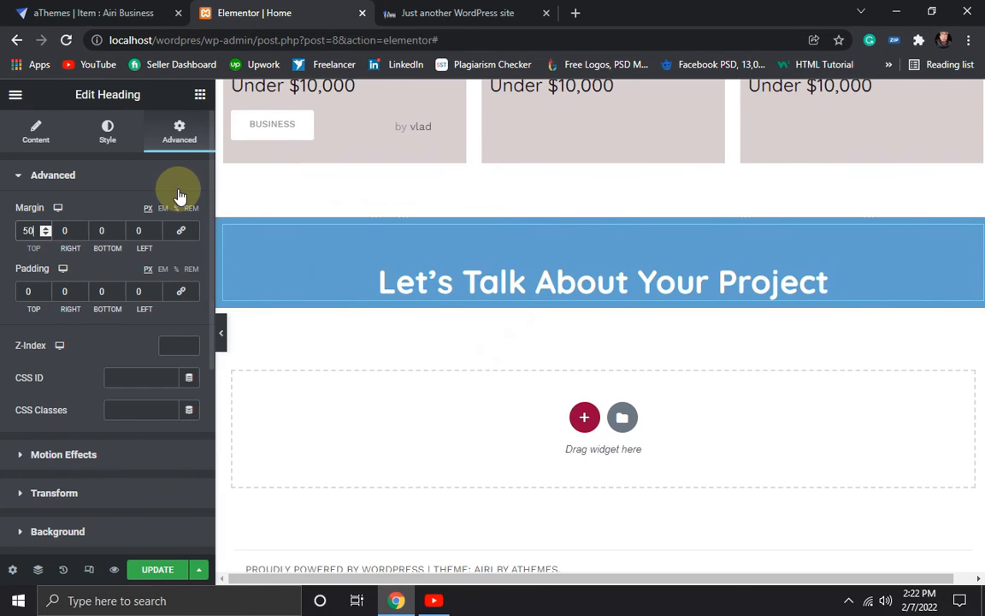
pyautogui.click(198, 96)
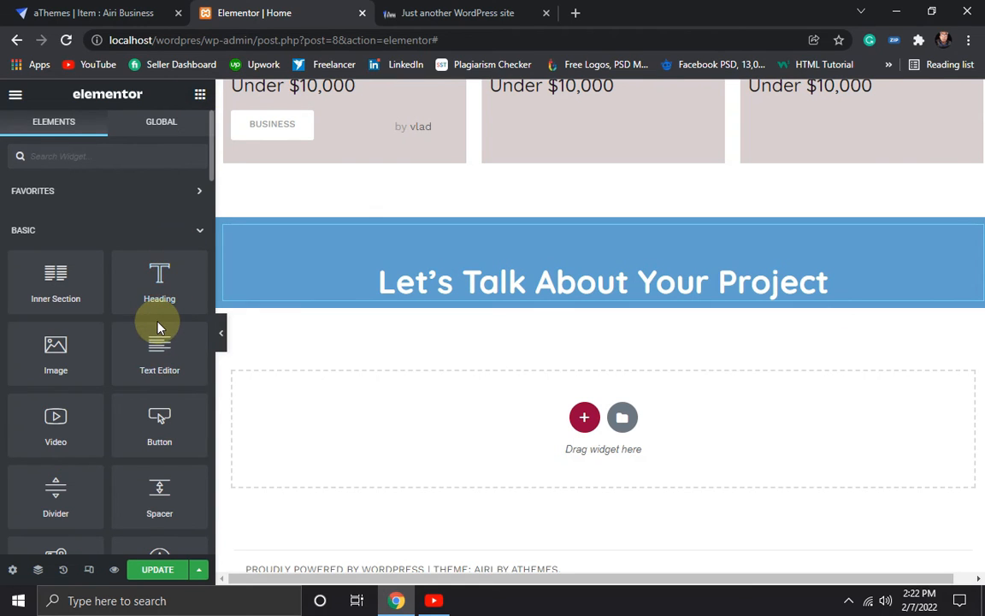
pyautogui.moveTo(153, 296); pyautogui.dragTo(596, 313)
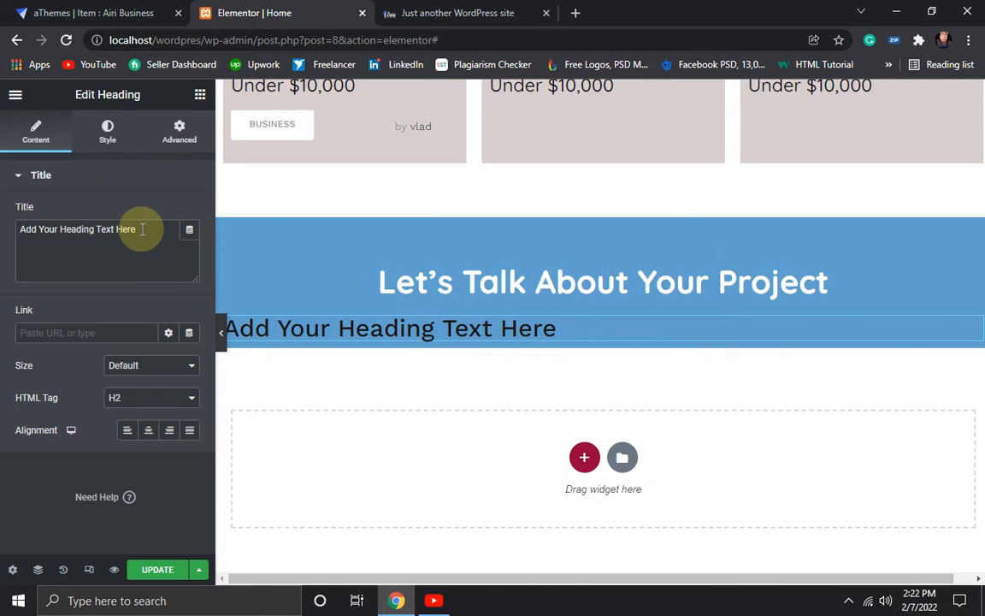
pyautogui.moveTo(142, 230); pyautogui.dragTo(10, 236)
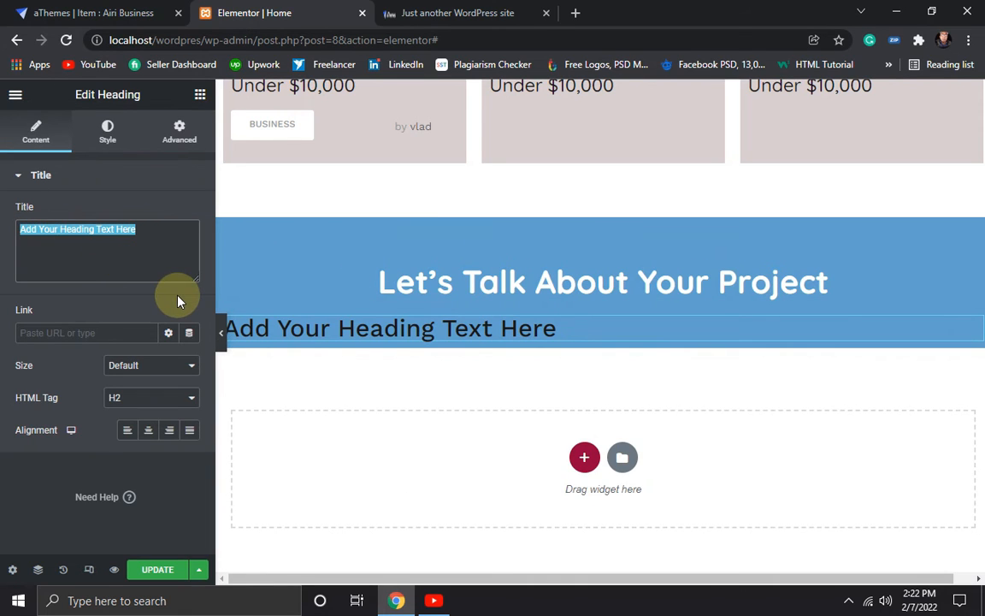
pyautogui.hotkey('ctrl', 'v')
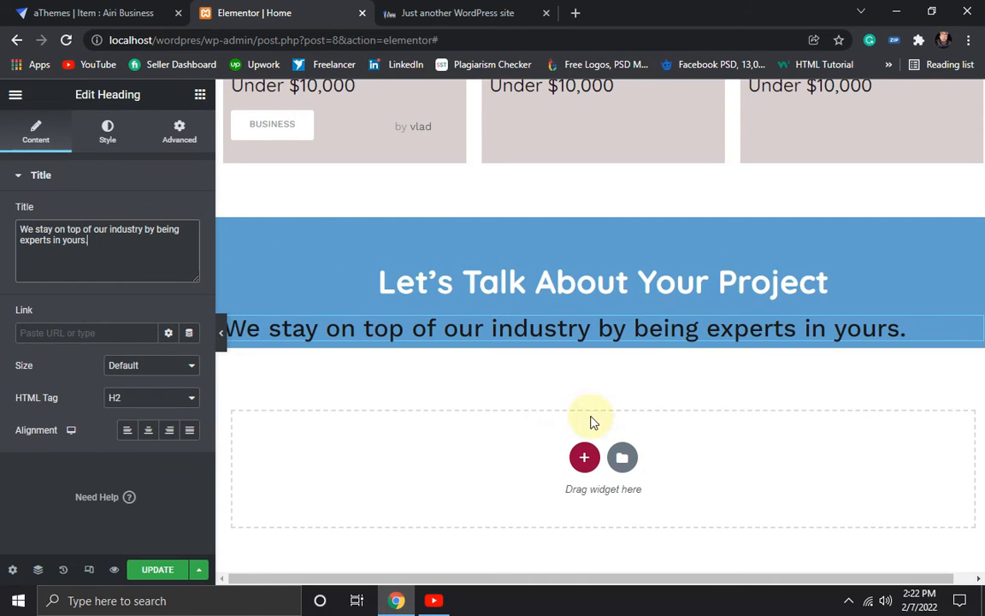
# - Set the new subtitle's HTML tag to p, centre its alignment and update the page
pyautogui.click(187, 402)
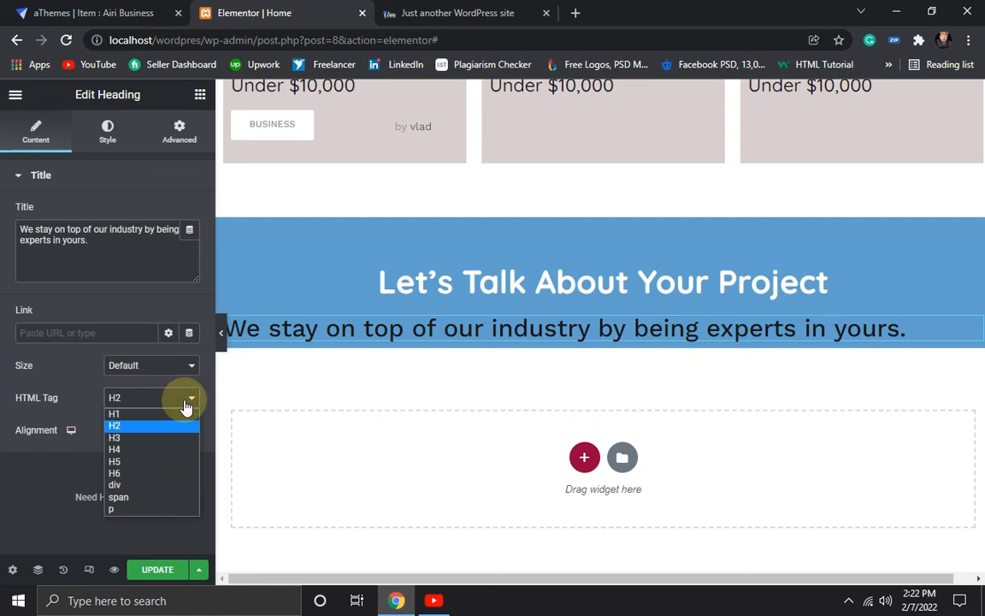
pyautogui.click(148, 511)
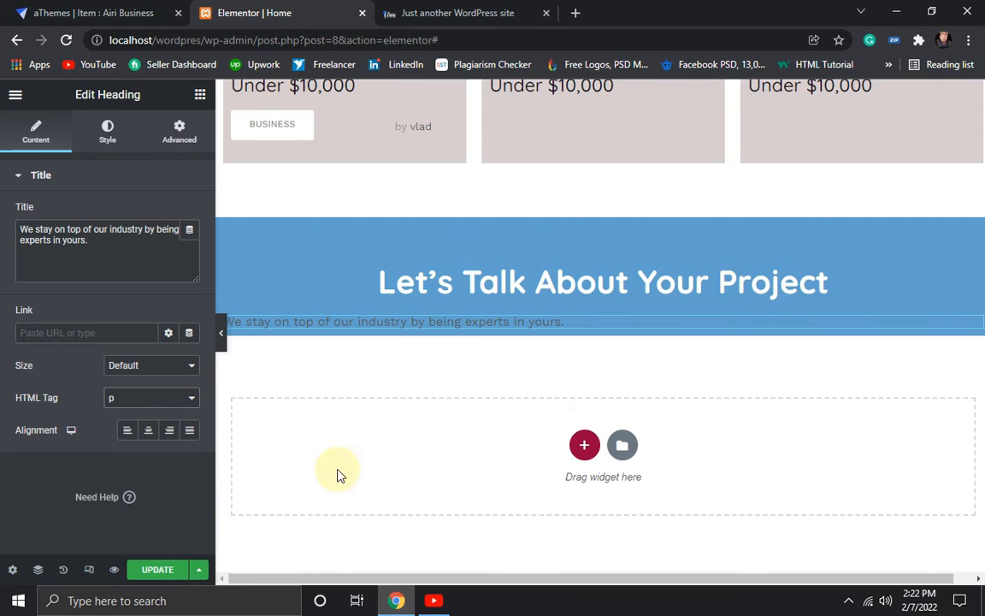
pyautogui.click(147, 437)
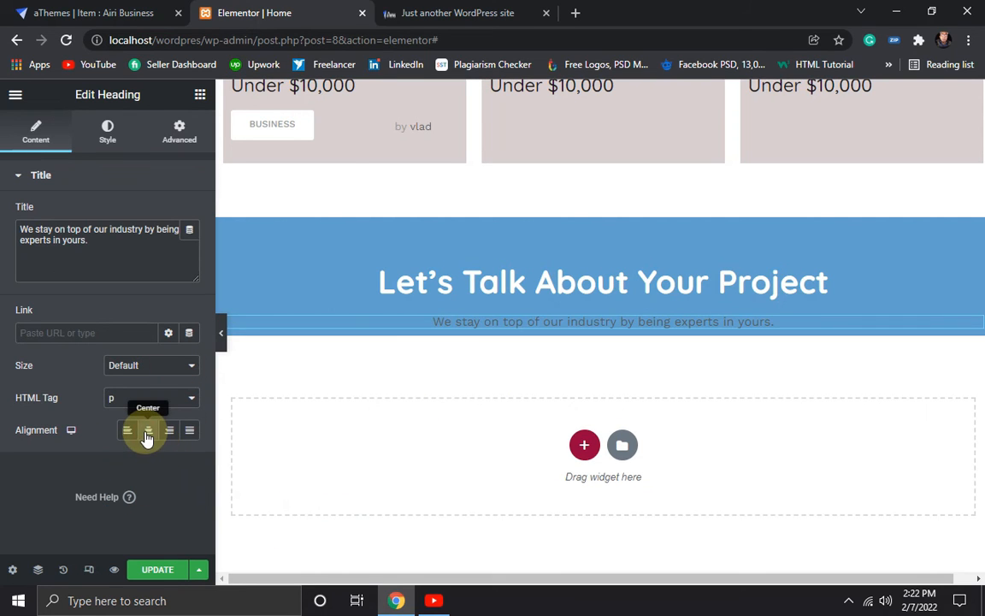
pyautogui.click(177, 572)
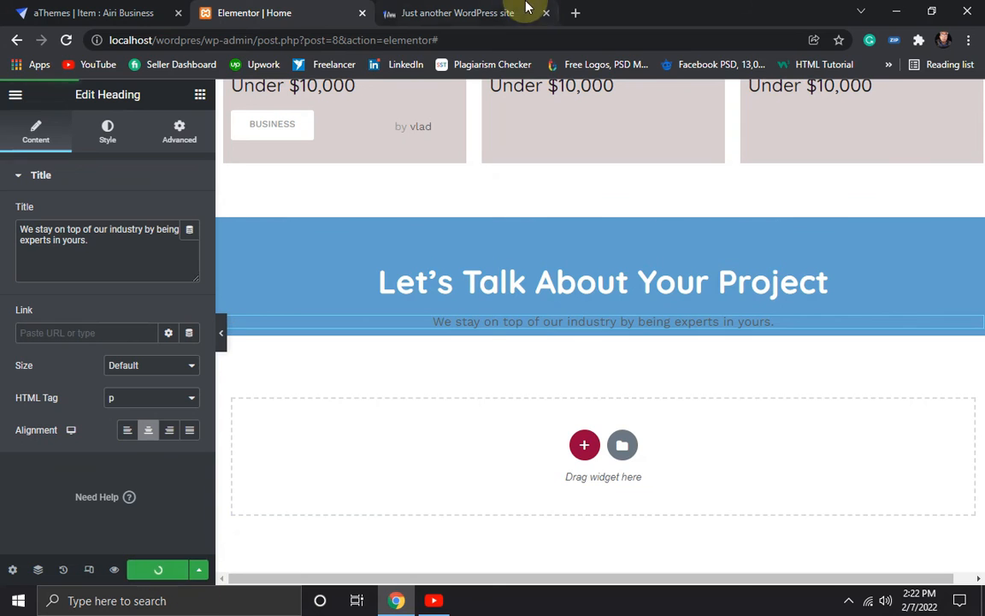
# - On the Airi demo page, inspect the CSS styles of the subtitle "We stay on top of our industry by being experts in yours."
pyautogui.click(455, 12)
pyautogui.click(147, 11)
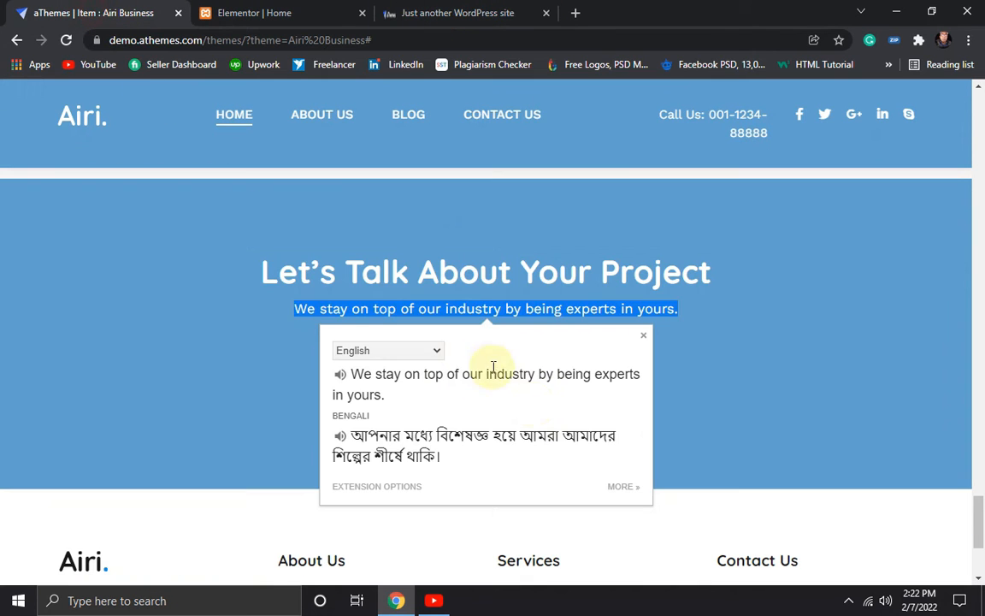
pyautogui.click(732, 370)
pyautogui.moveTo(707, 318); pyautogui.dragTo(295, 310)
pyautogui.rightClick(321, 315)
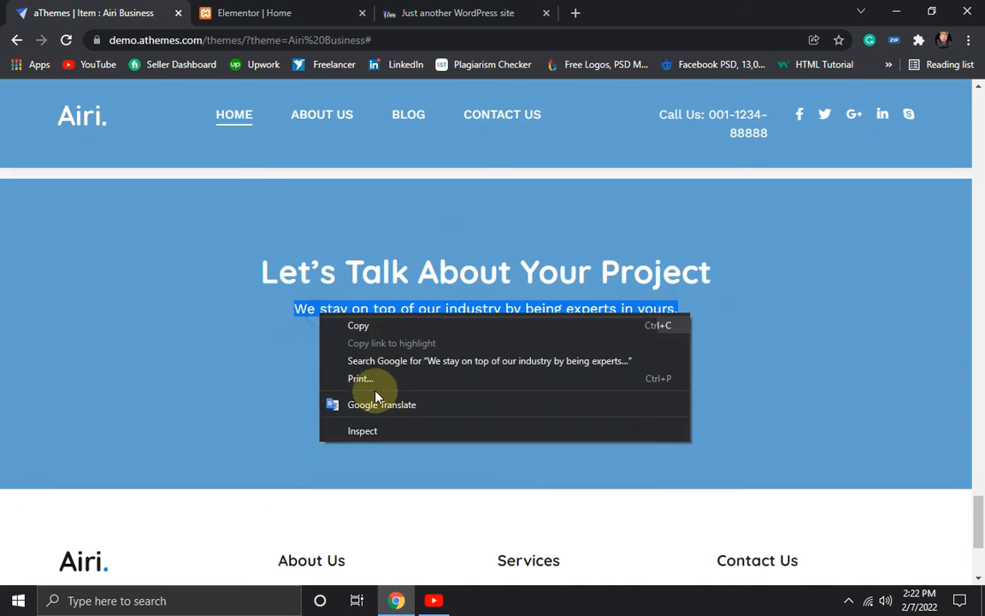
pyautogui.click(374, 431)
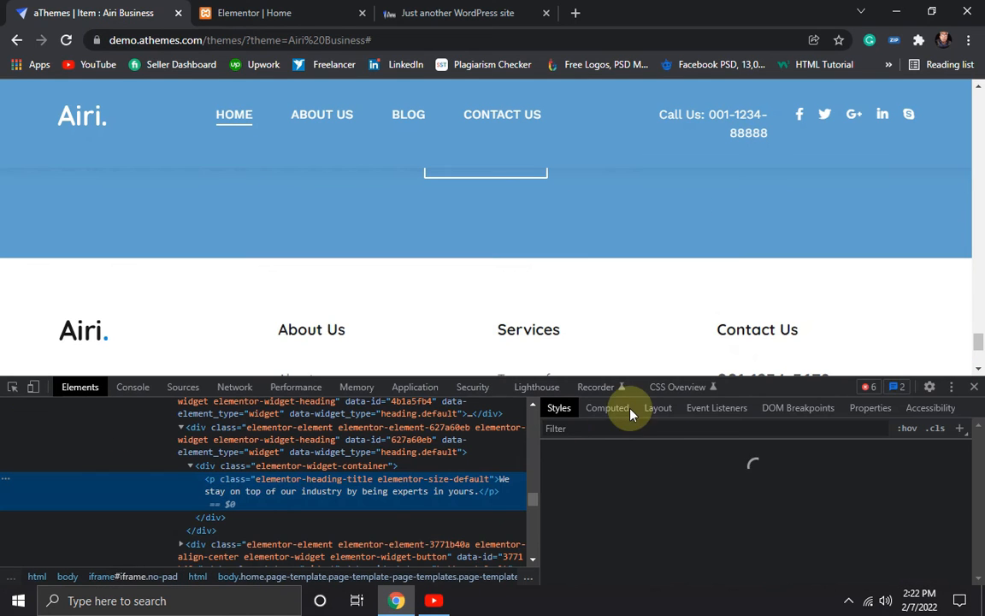
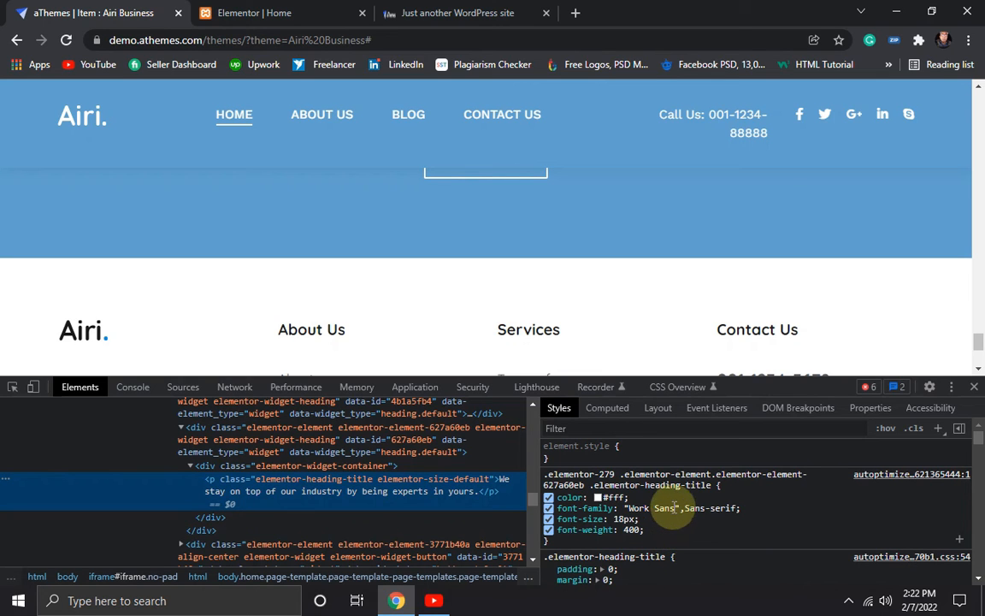
# - Back in Elementor, set the subtitle's text colour to #fff
pyautogui.hotkey('ctrl', 'Tab')
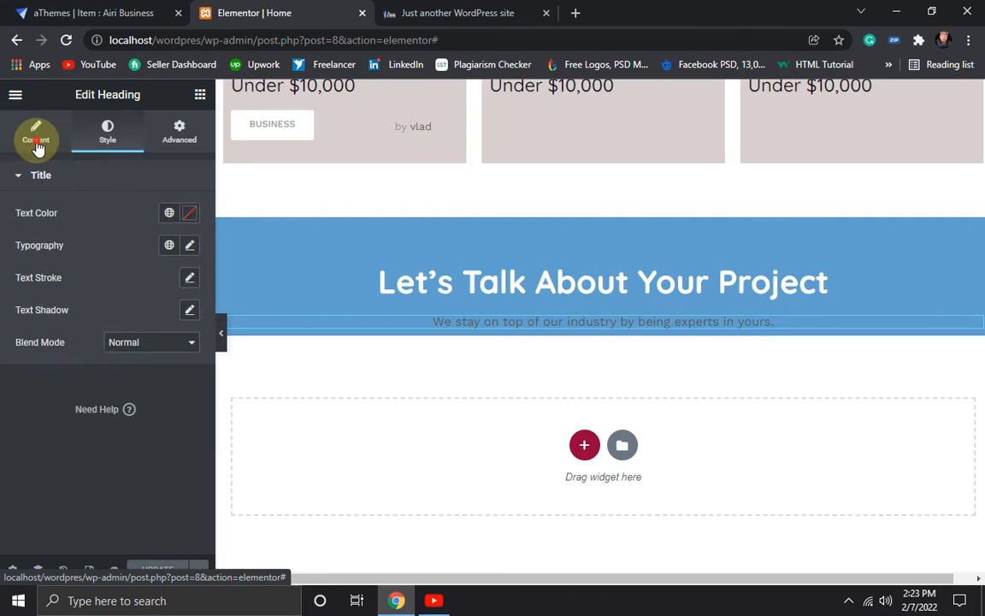
pyautogui.click(36, 133)
pyautogui.click(104, 128)
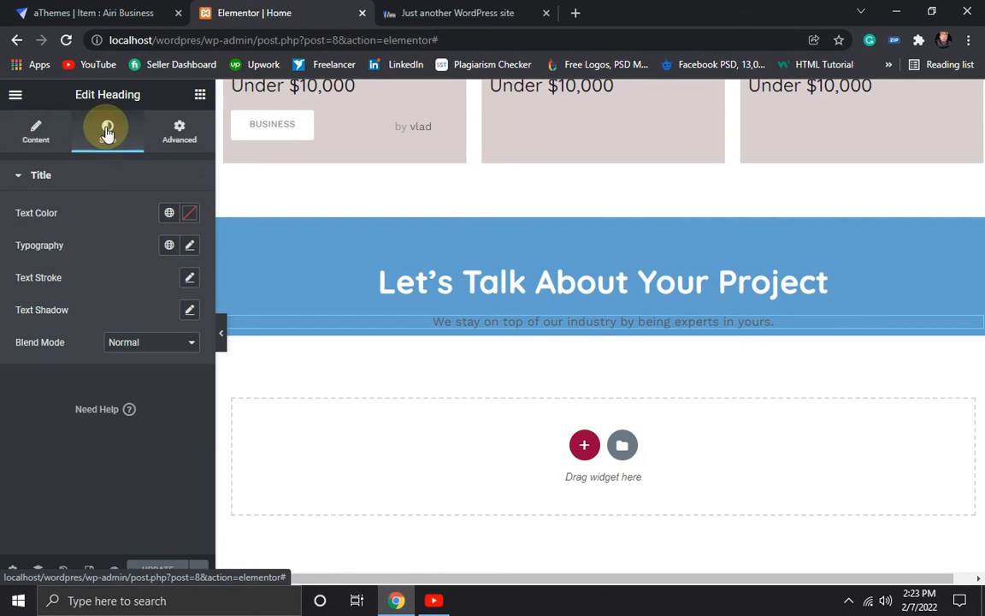
pyautogui.click(190, 215)
pyautogui.write('#')
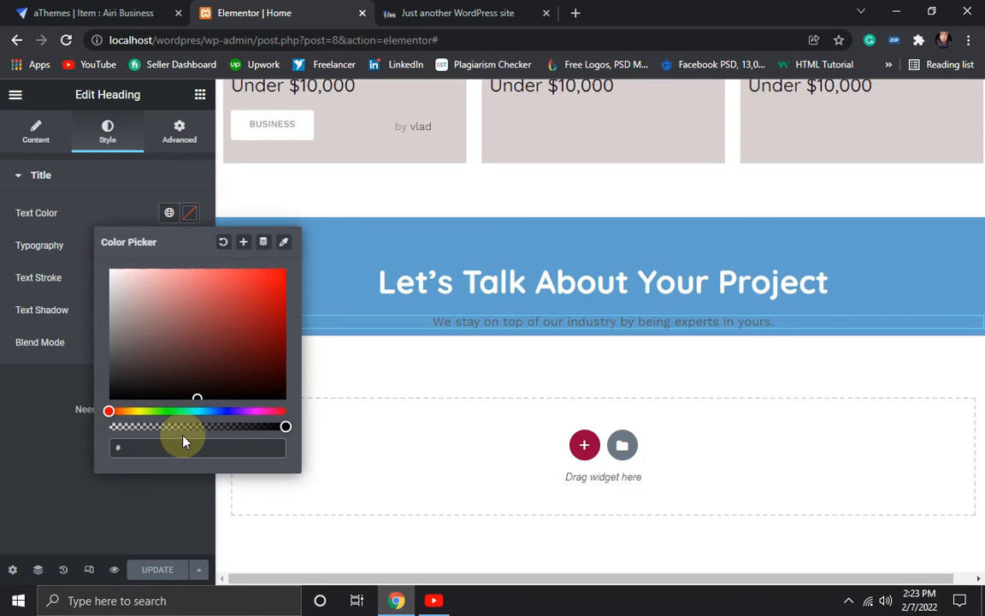
pyautogui.write('fff')
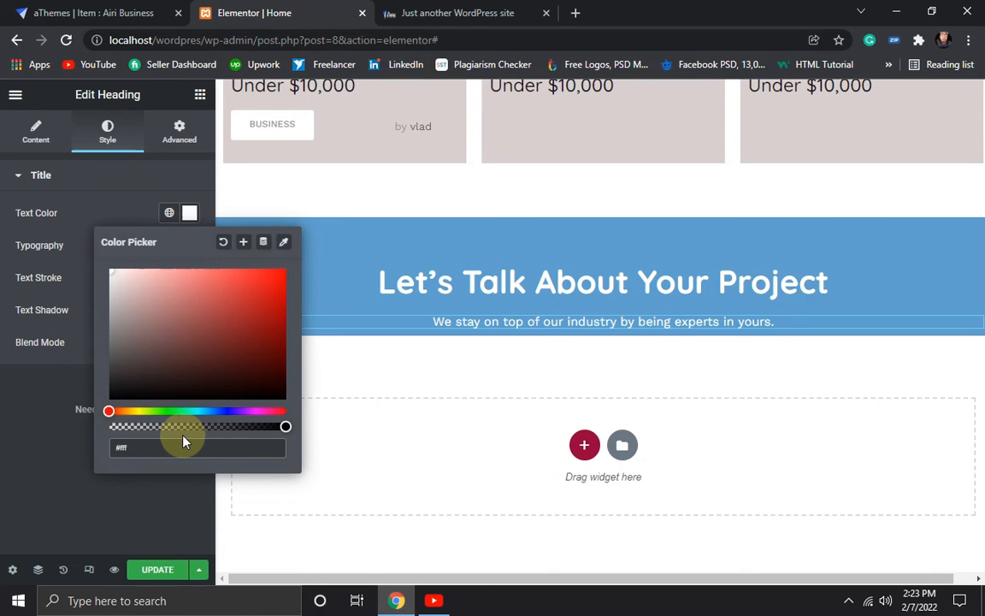
pyautogui.click(52, 427)
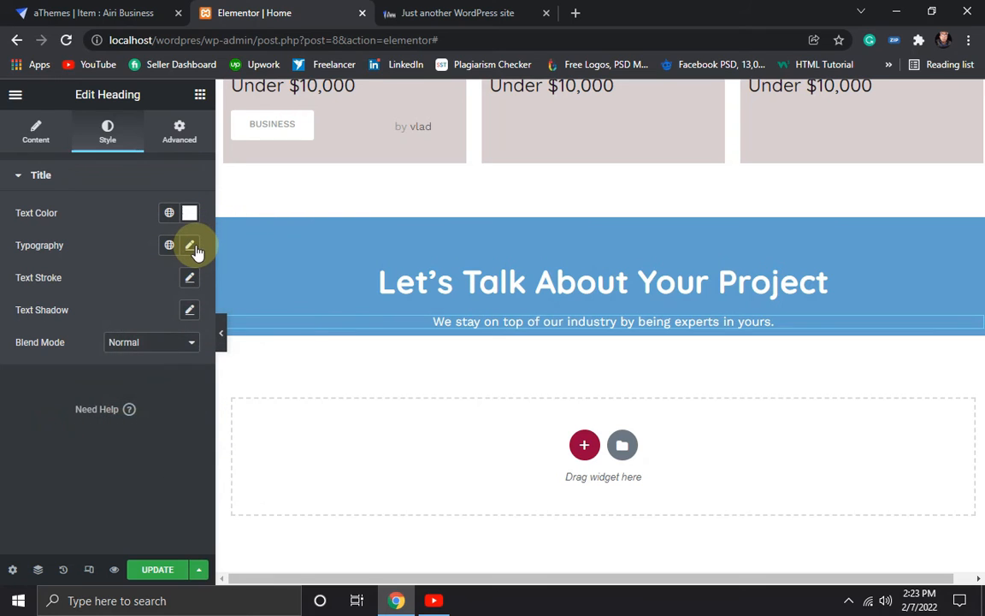
# - Set the subtitle's typography to Work Sans with a size of 14 px and a weight of 400
pyautogui.click(191, 247)
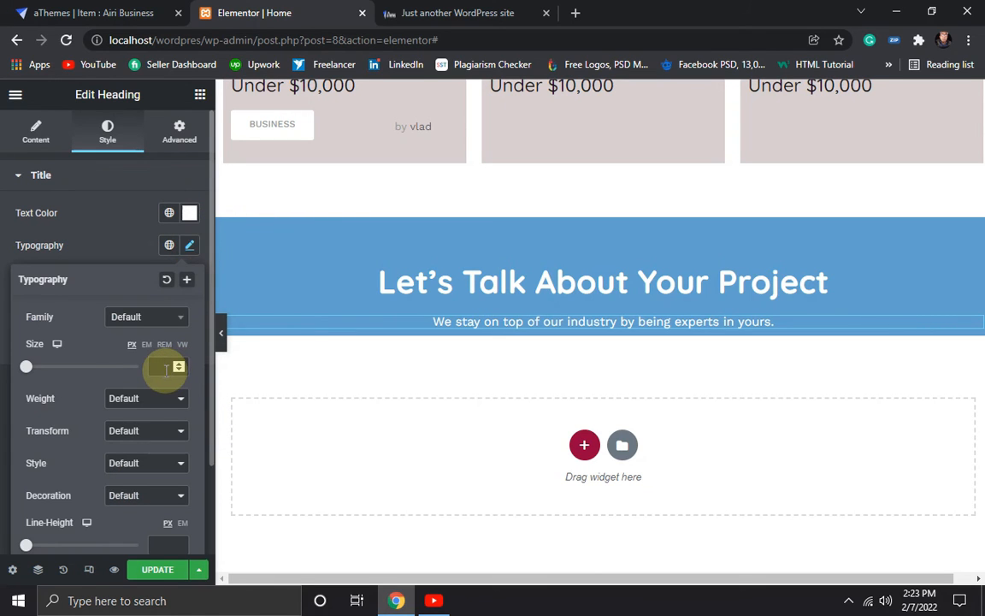
pyautogui.write('14')
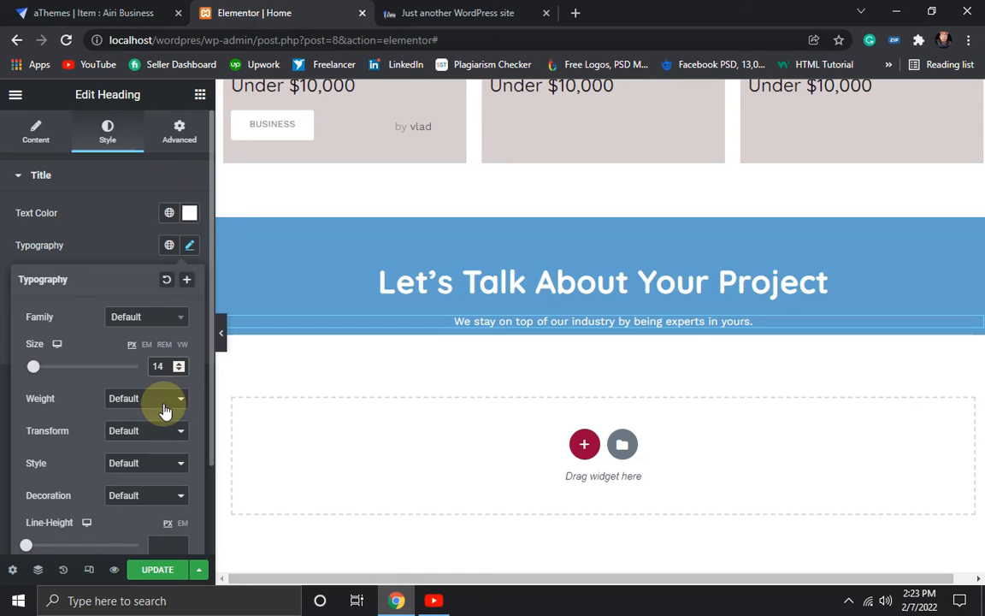
pyautogui.click(159, 404)
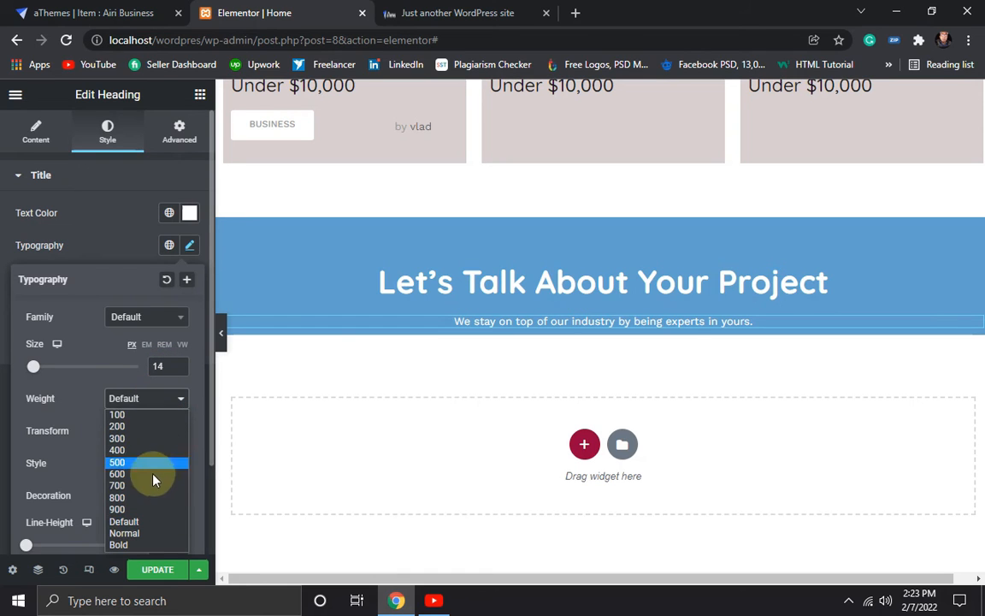
pyautogui.click(114, 450)
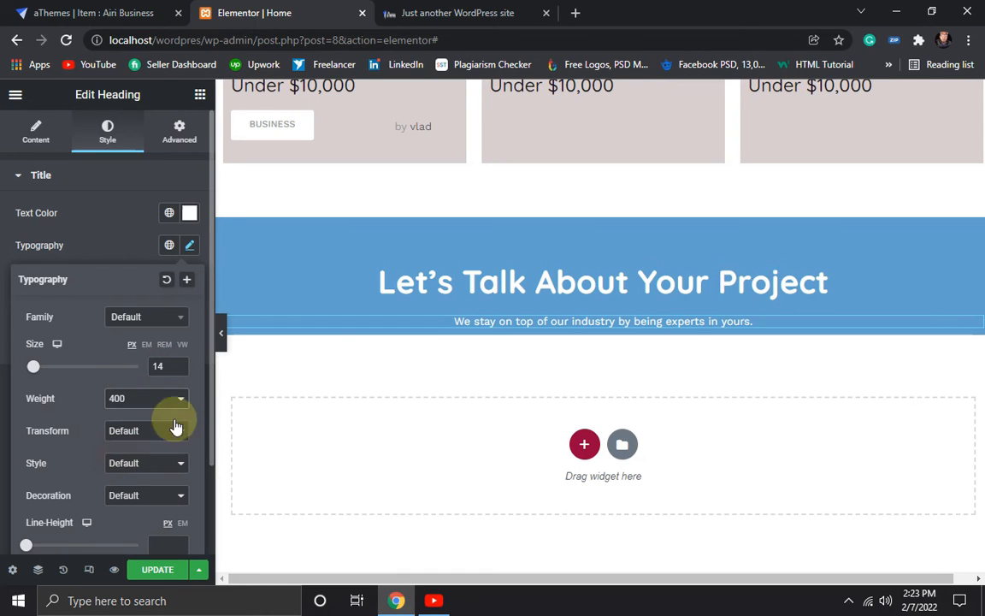
pyautogui.click(151, 320)
pyautogui.click(140, 338)
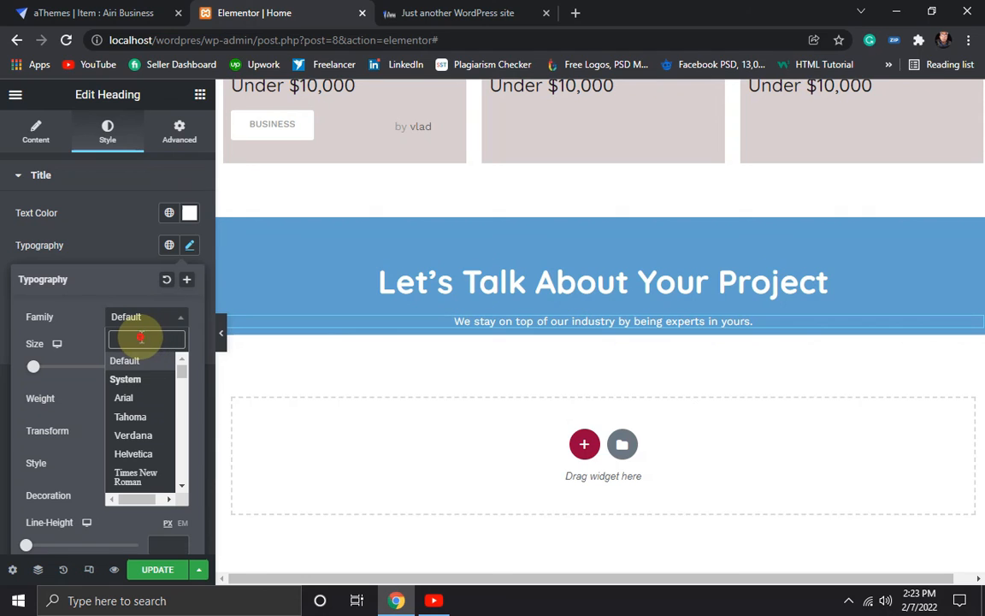
pyautogui.write('wor')
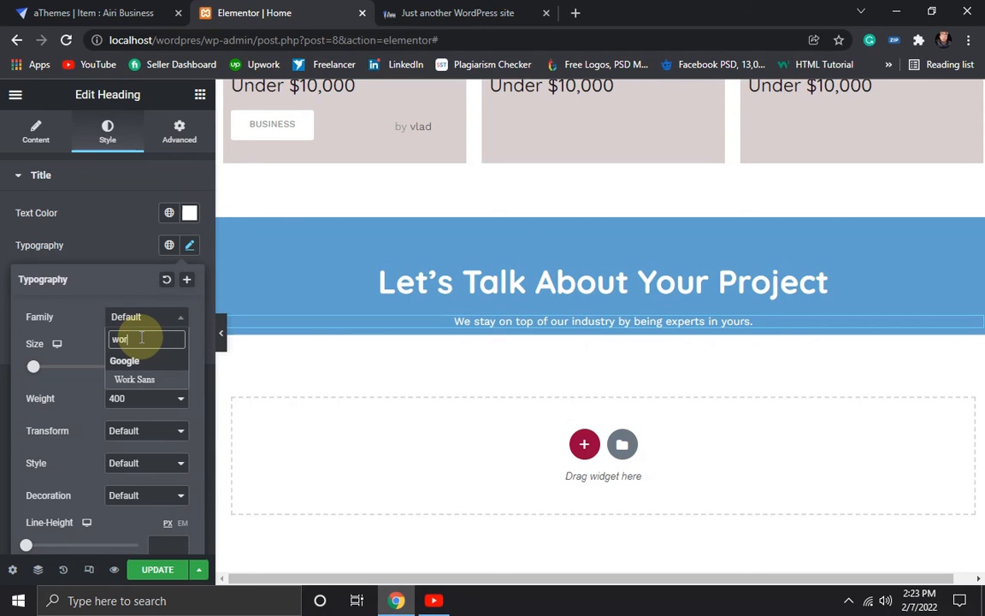
pyautogui.click(150, 378)
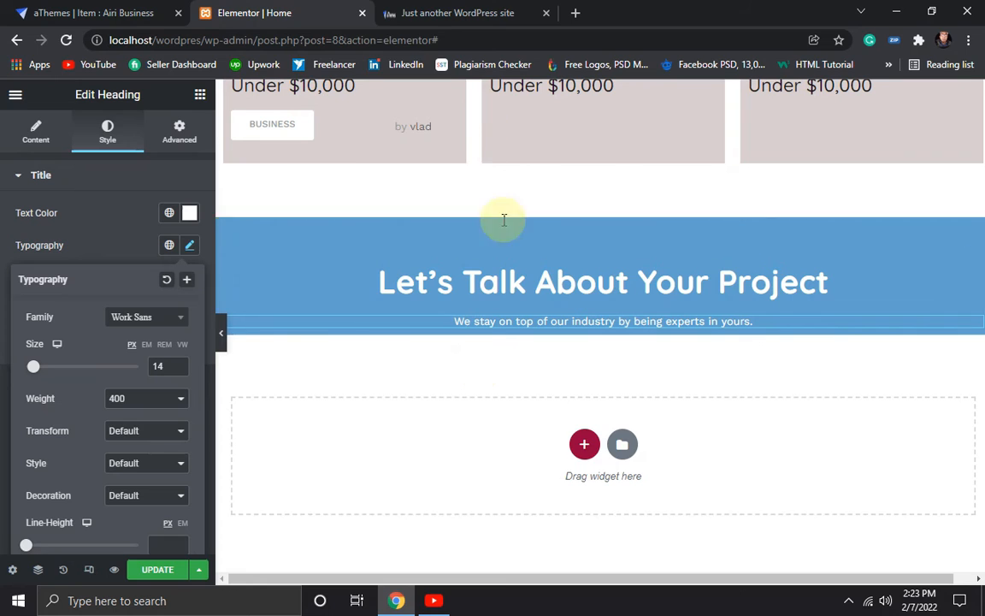
# - Recheck the subtitle's inspected styles on the demo page, set its font size to 18 px in Elementor and update the page
pyautogui.click(439, 7)
pyautogui.click(160, 11)
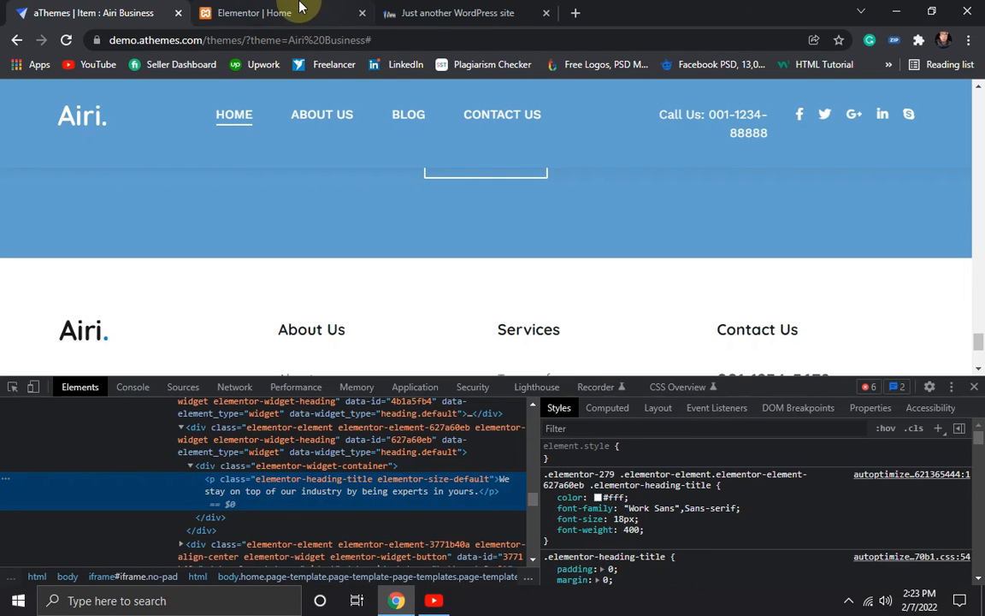
pyautogui.click(261, 15)
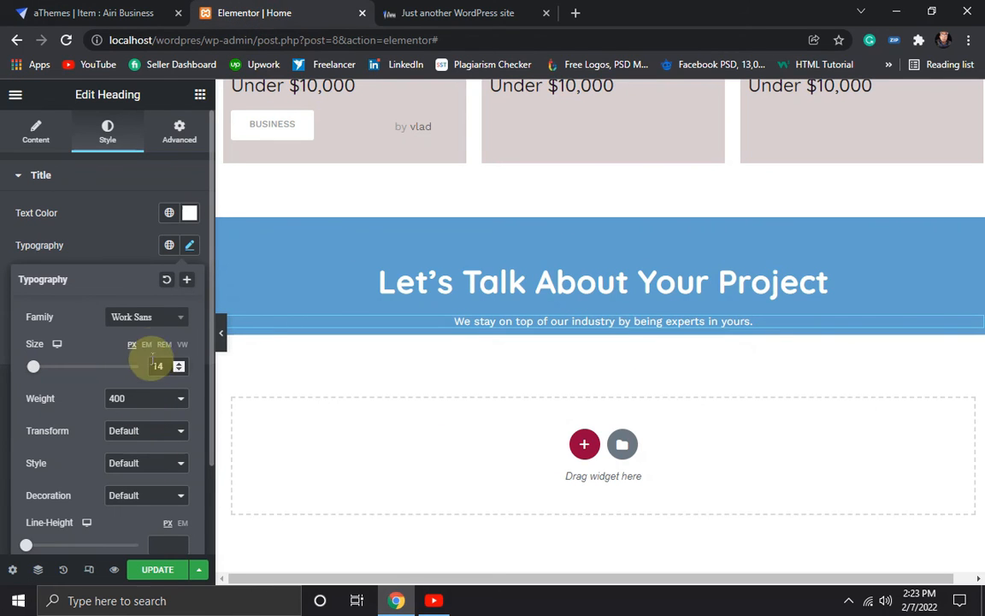
pyautogui.press('BackSpace')
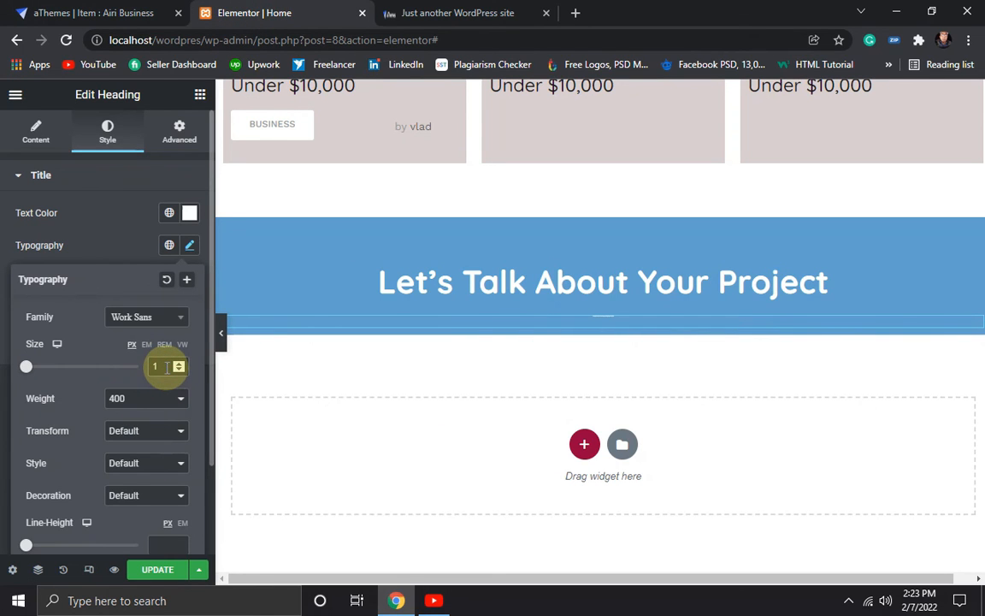
pyautogui.write('8')
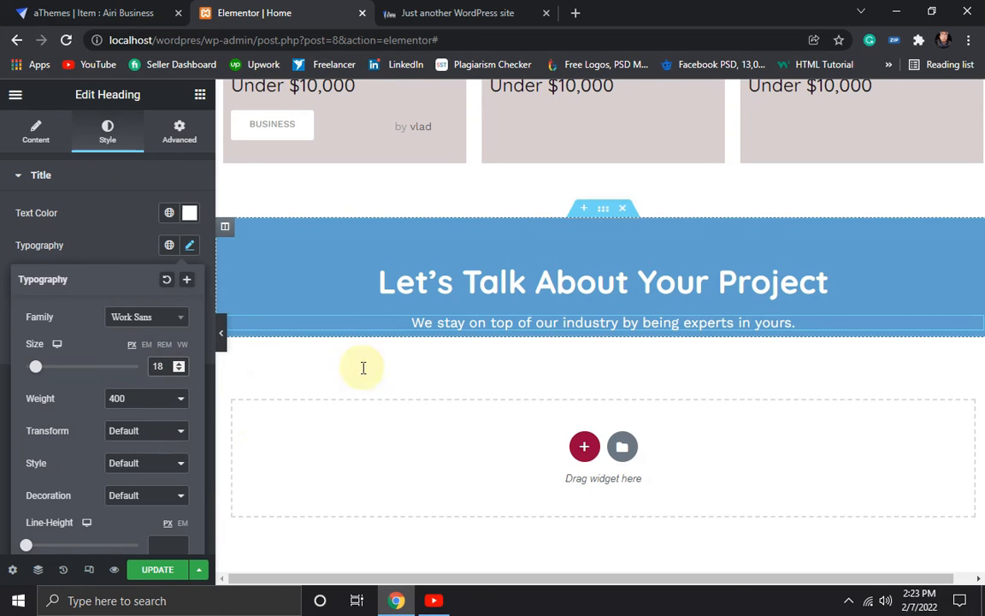
pyautogui.click(157, 570)
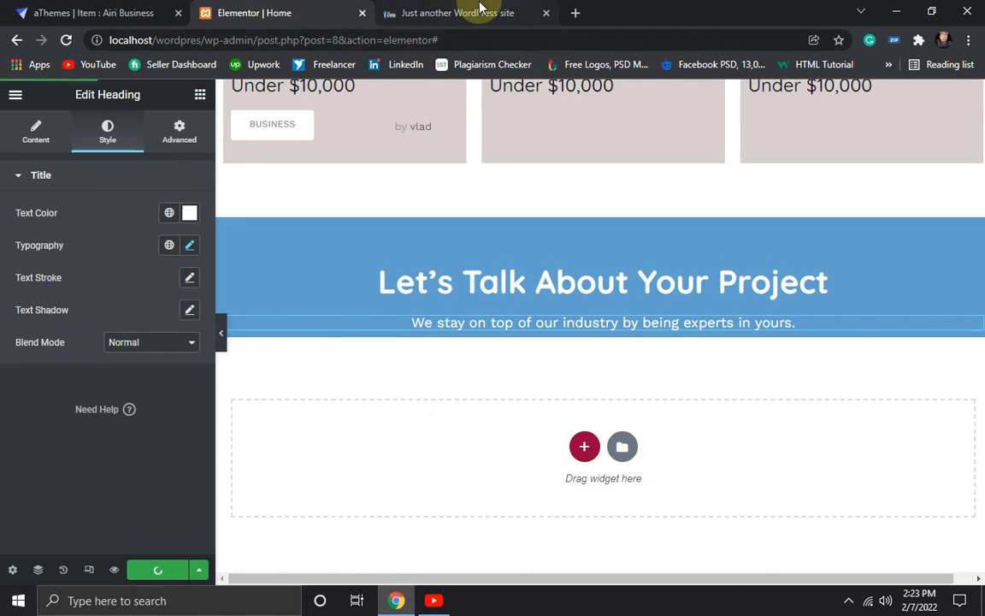
# - Close the inspector on the demo page and copy the "GET A QUOTE" text from the button below the subtitle
pyautogui.click(101, 12)
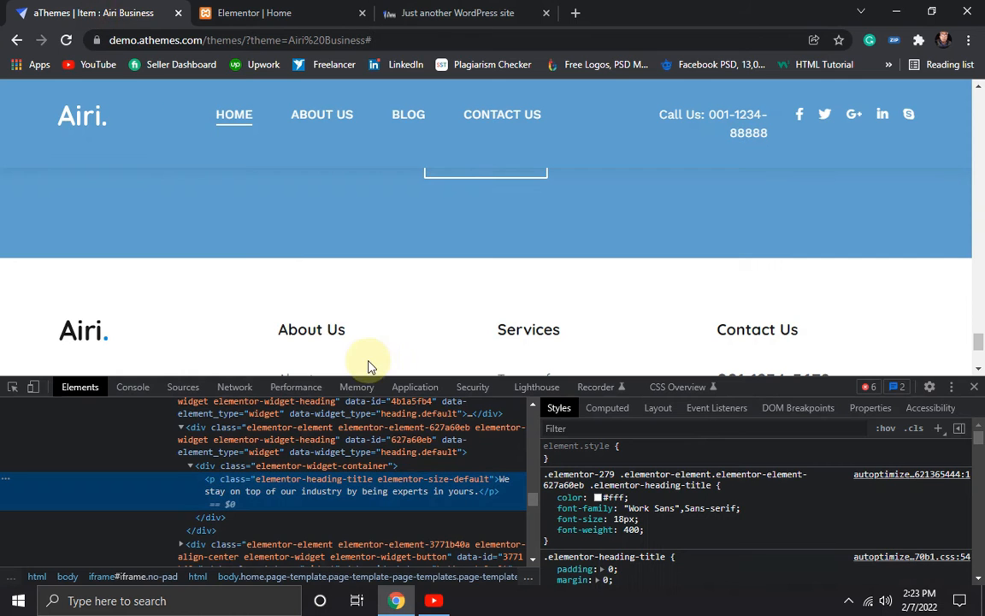
pyautogui.click(974, 386)
pyautogui.scroll(3, 543, 378)
pyautogui.scroll(-1, 549, 378)
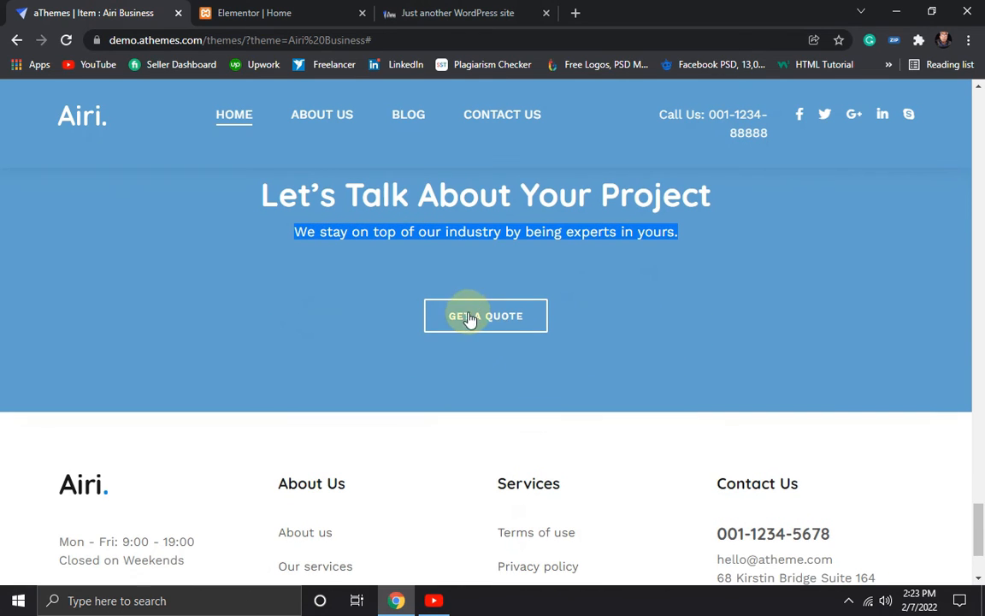
pyautogui.moveTo(551, 316); pyautogui.dragTo(438, 310)
pyautogui.hotkey('ctrl', 'c')
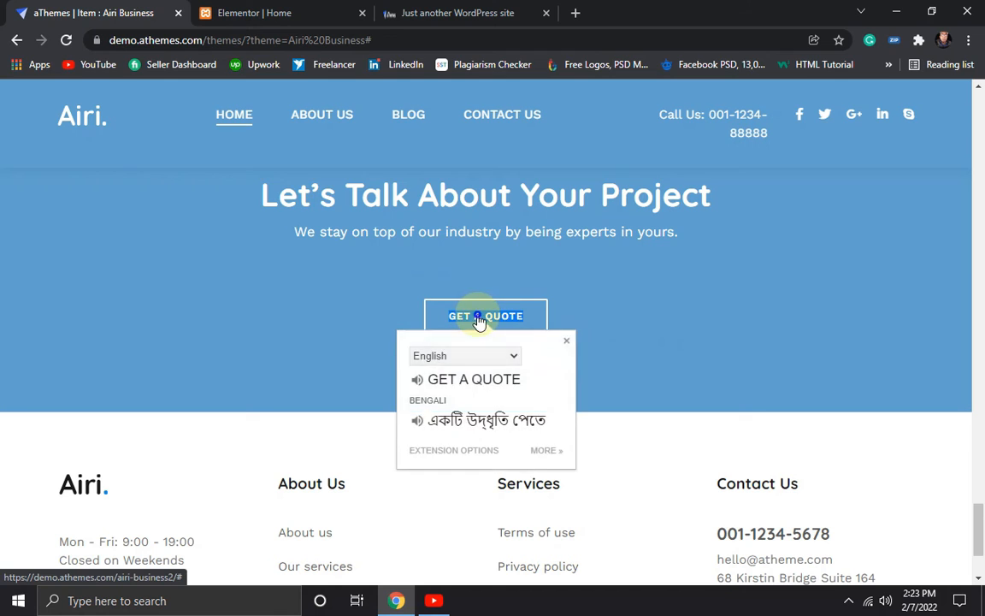
pyautogui.rightClick(476, 314)
pyautogui.click(518, 458)
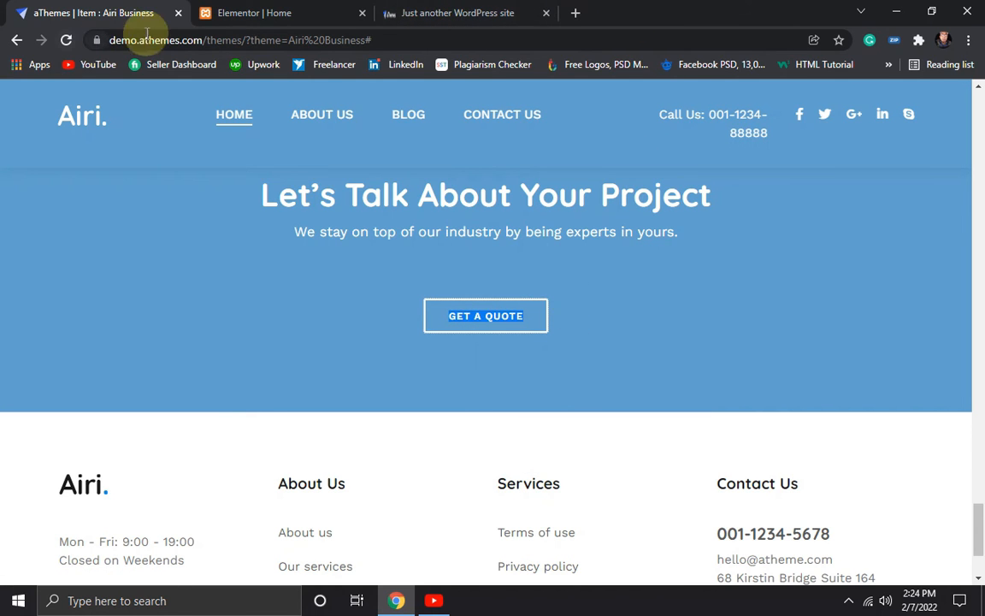
# - Compare the blue section's spacing on the live and demo pages, and raise the "Let's Talk About Your Project" heading's top margin to 70 px
pyautogui.click(245, 12)
pyautogui.click(468, 10)
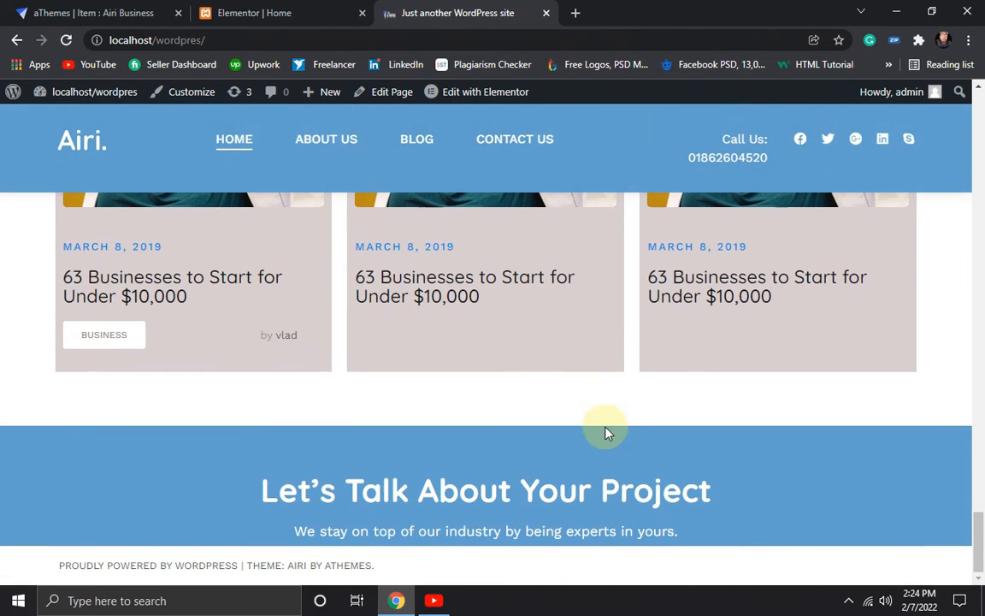
pyautogui.click(110, 11)
pyautogui.scroll(2, 496, 261)
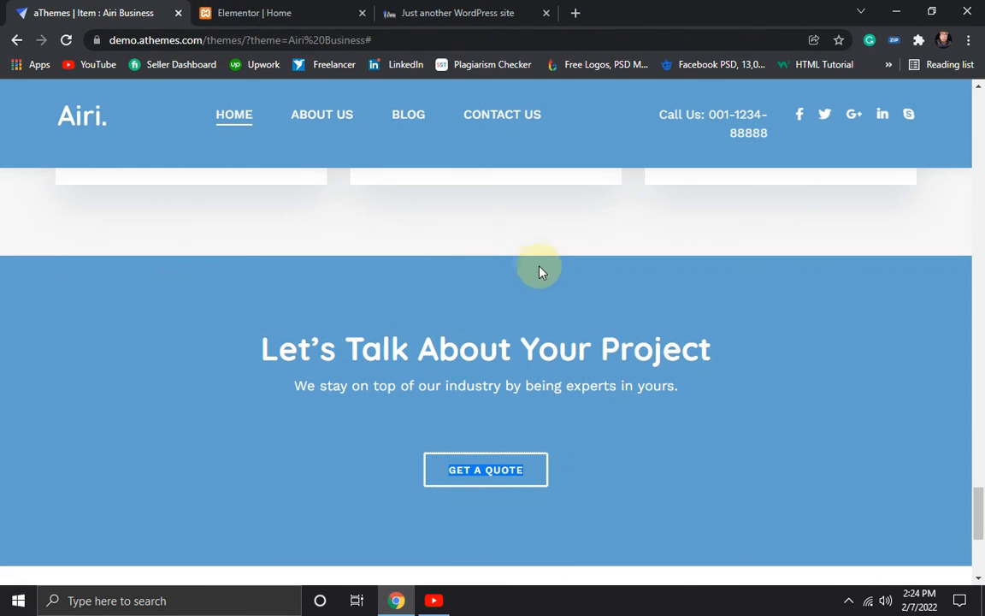
pyautogui.click(485, 13)
pyautogui.click(247, 12)
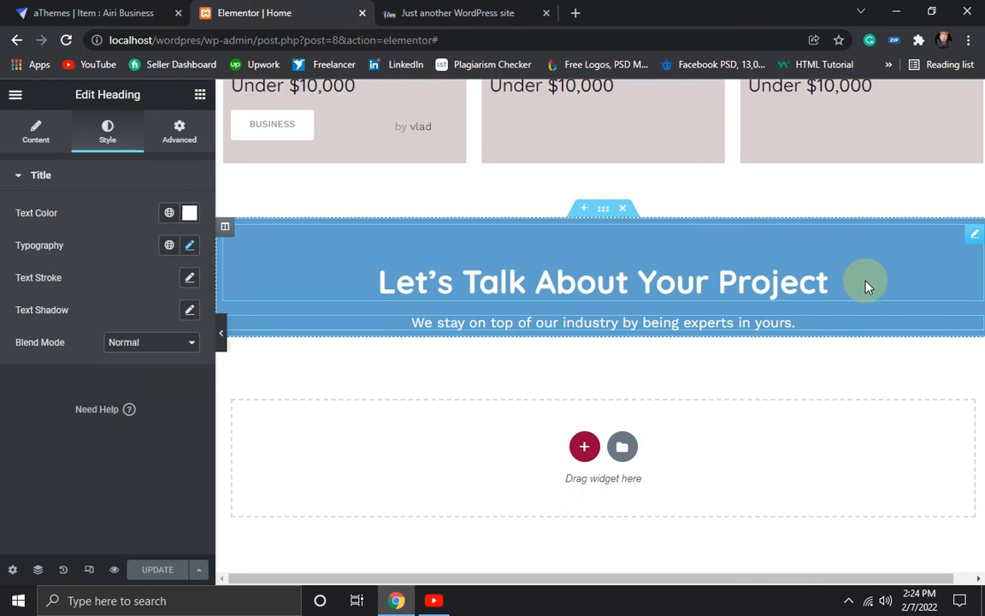
pyautogui.click(177, 130)
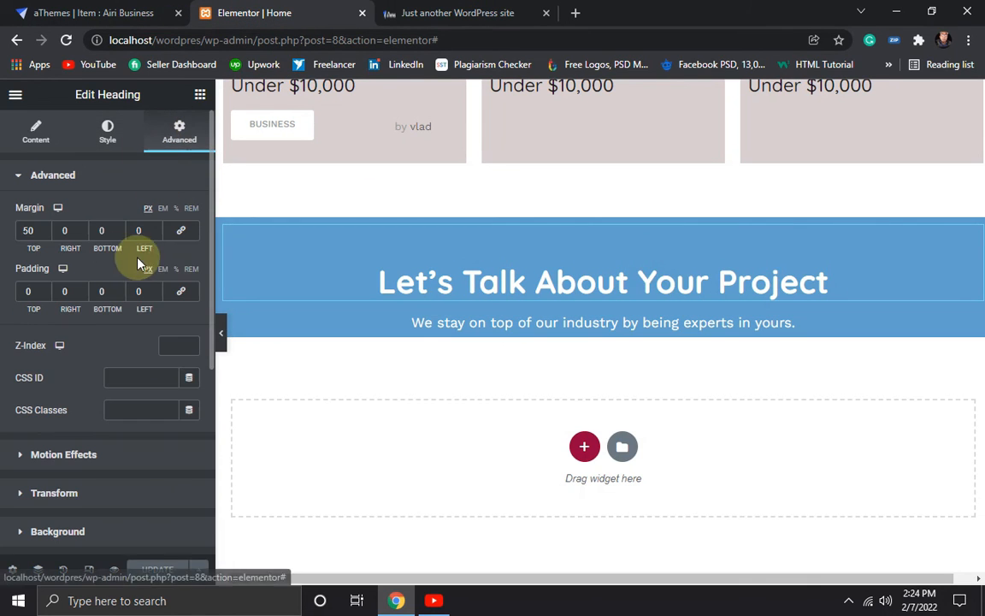
pyautogui.click(44, 229)
pyautogui.click(45, 229)
pyautogui.click(44, 229)
pyautogui.click(44, 229)
pyautogui.click(45, 229)
pyautogui.click(44, 229)
pyautogui.click(44, 229)
pyautogui.click(44, 229)
pyautogui.click(44, 229)
pyautogui.click(44, 229)
pyautogui.click(44, 229)
pyautogui.click(44, 229)
pyautogui.click(44, 229)
pyautogui.click(45, 229)
pyautogui.click(45, 229)
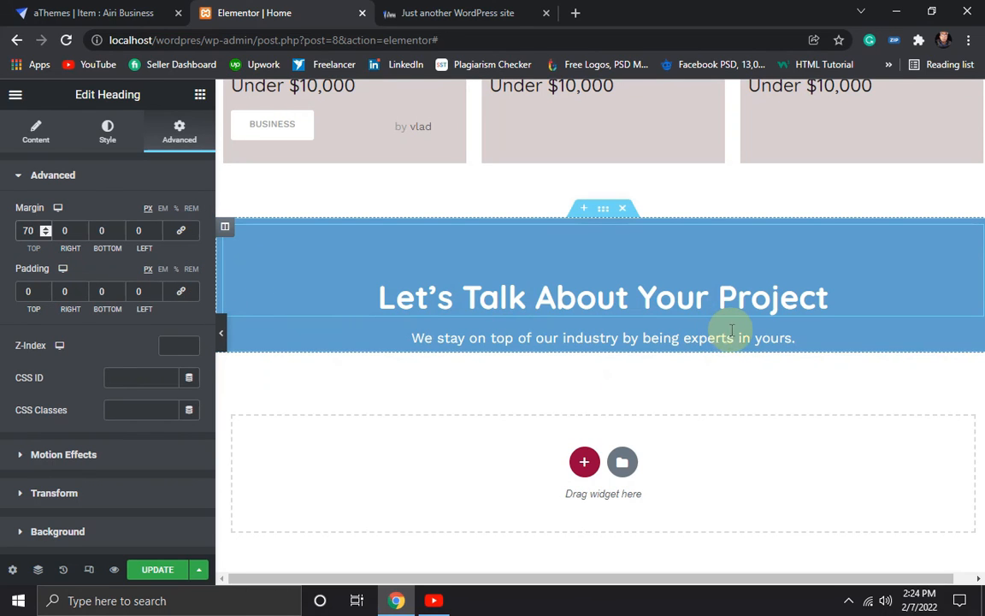
# - Unlink the subtitle's margins, set its bottom margin to 70 px and switch to the live page
pyautogui.click(810, 341)
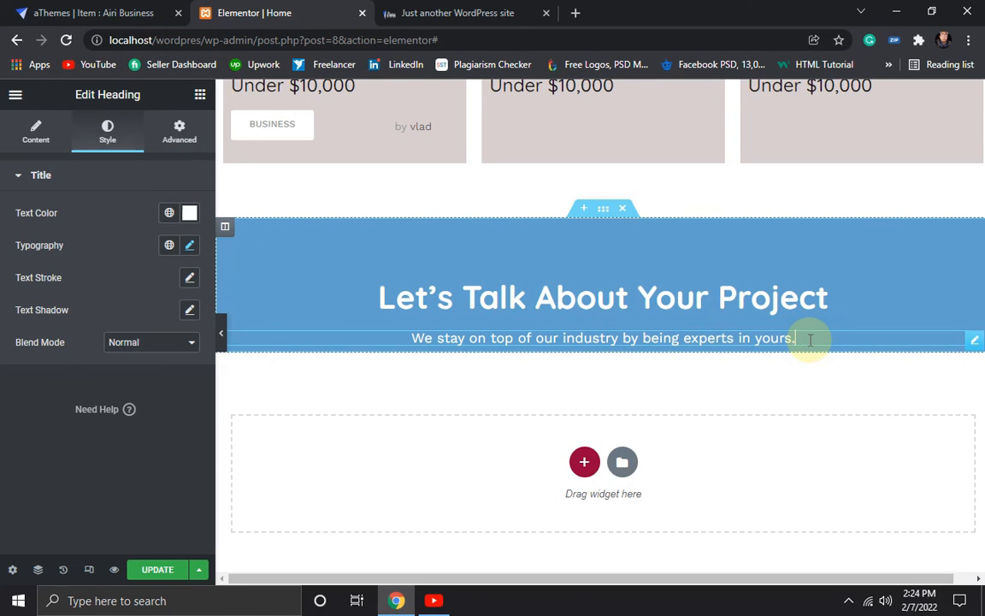
pyautogui.click(181, 137)
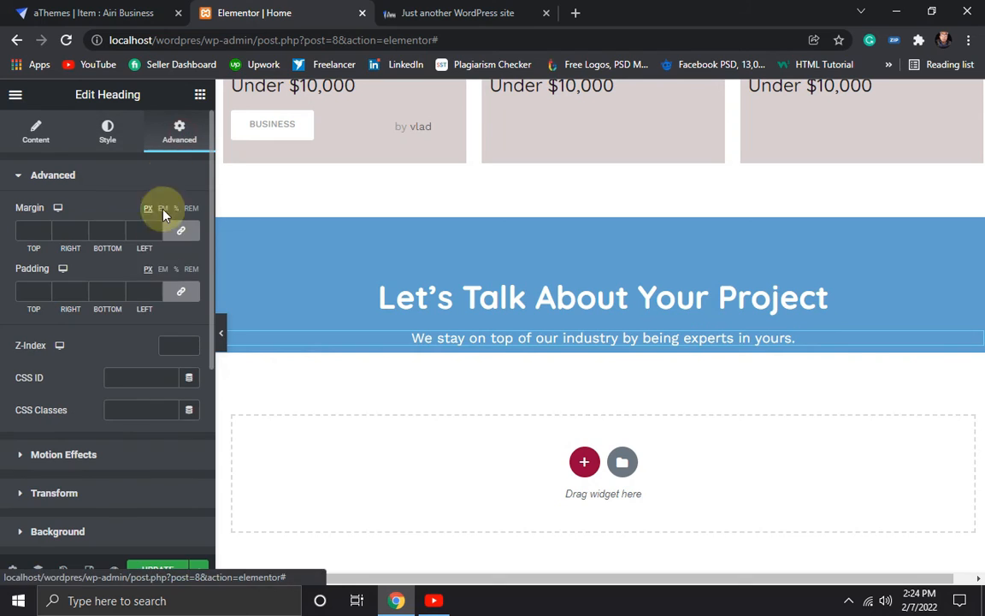
pyautogui.click(184, 231)
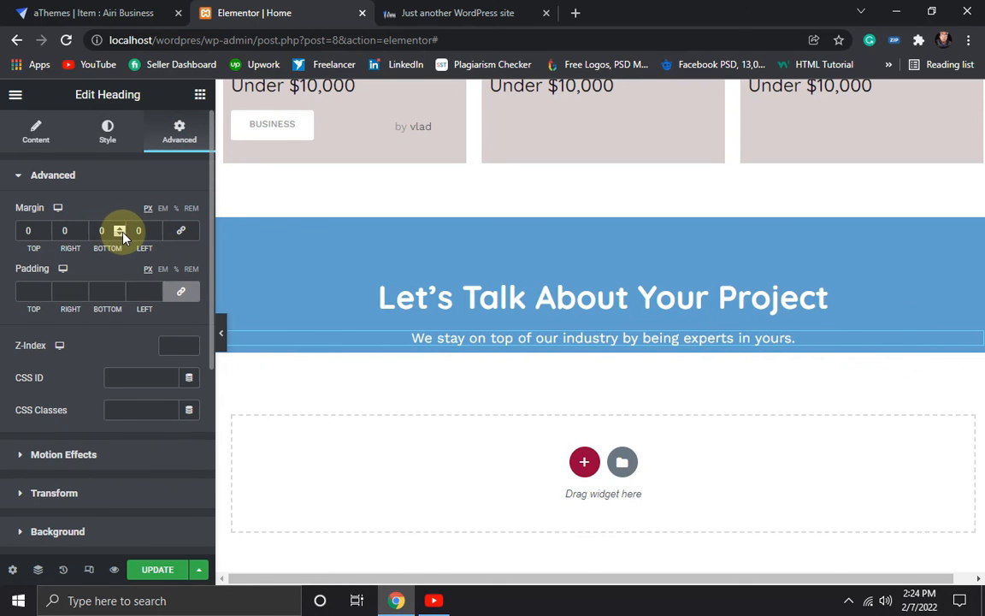
pyautogui.write('70')
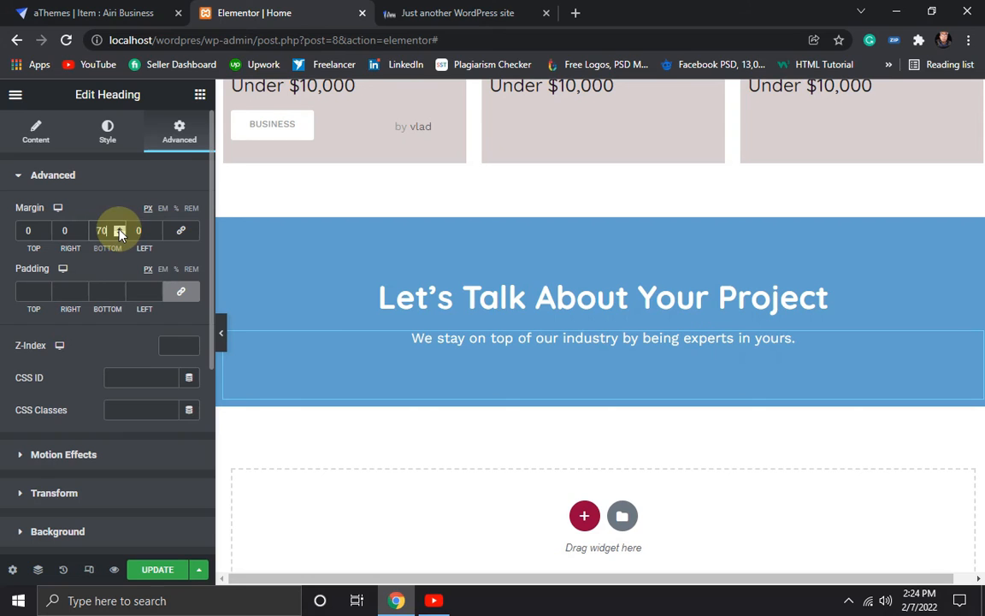
pyautogui.click(419, 13)
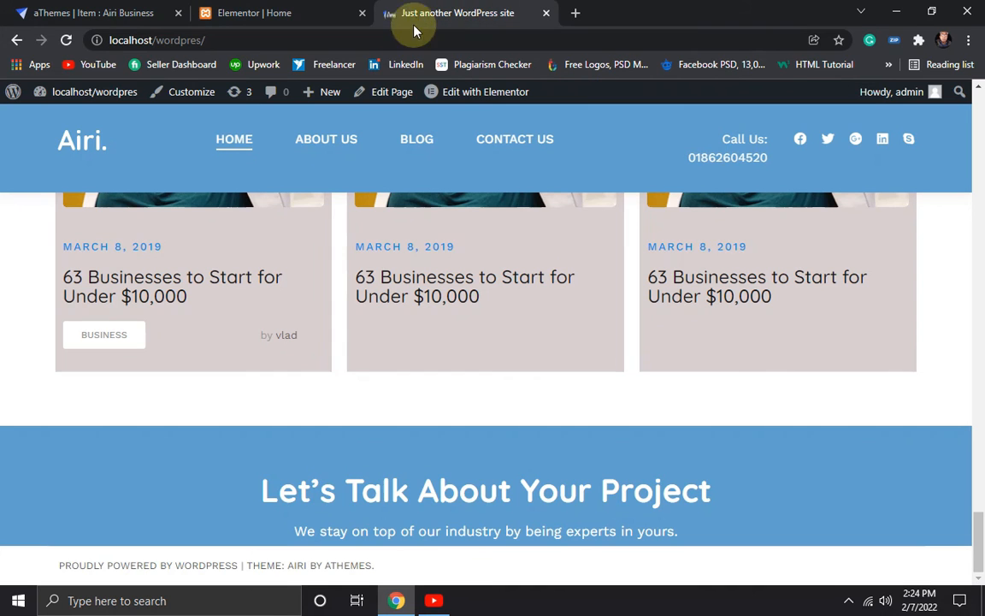
# - Check the demo page's blue section and add a Button widget below the subtitle in Elementor
pyautogui.click(129, 12)
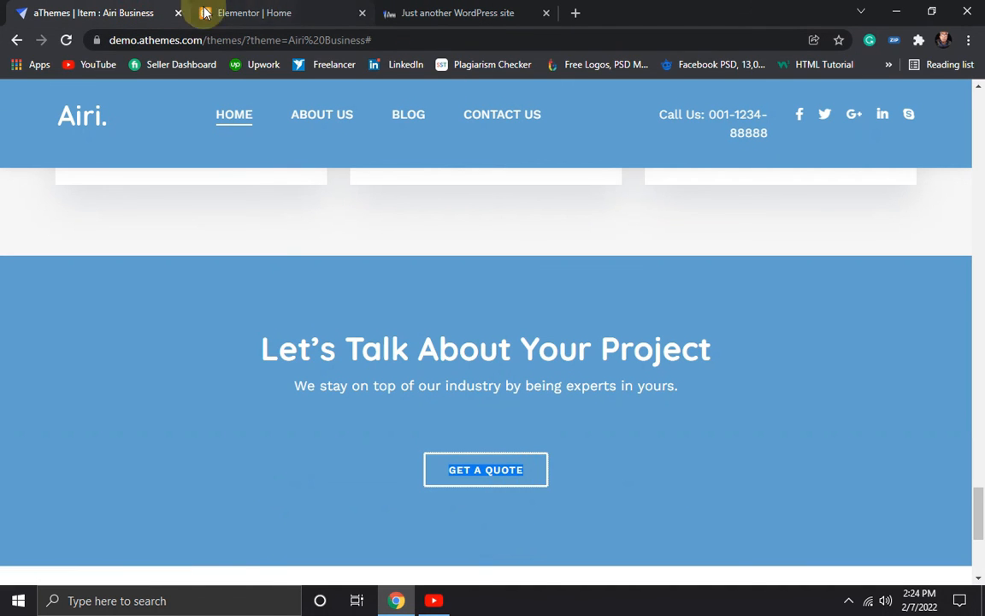
pyautogui.click(274, 15)
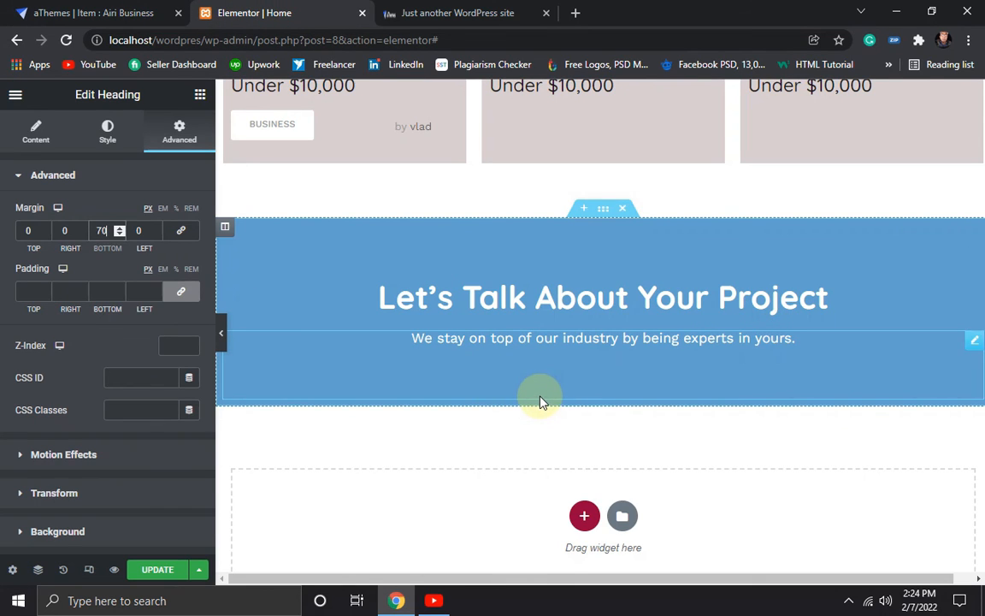
pyautogui.click(200, 96)
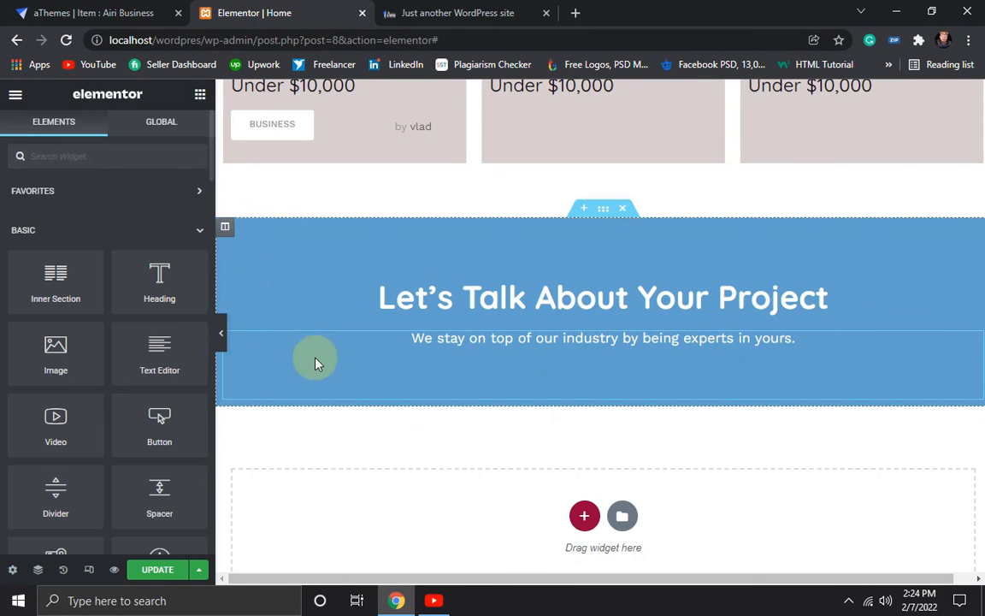
pyautogui.moveTo(155, 432); pyautogui.dragTo(542, 391)
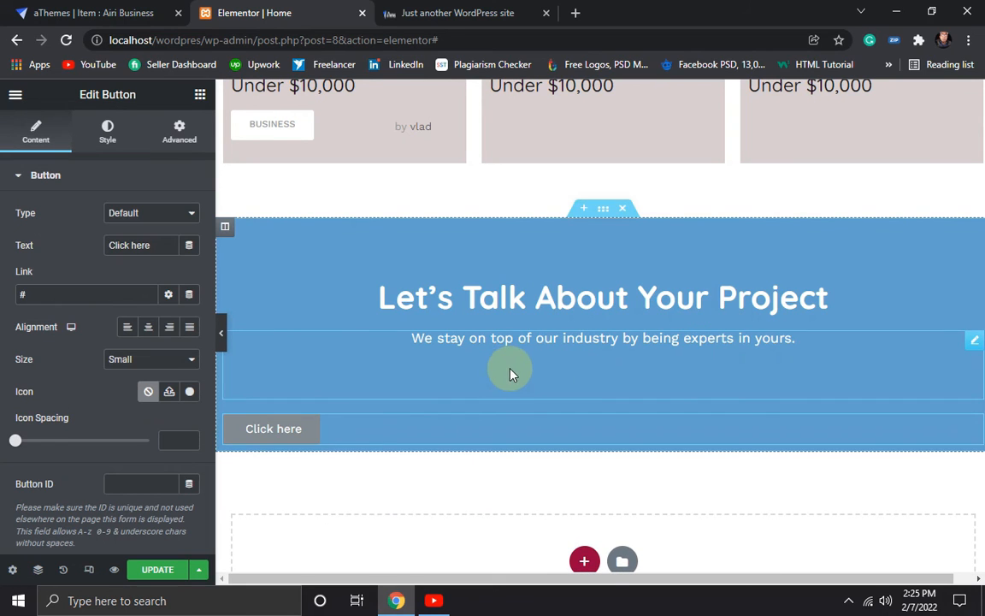
# - Set the new button's text to "GET A QUOTE" and align it to the center
pyautogui.doubleClick(160, 245)
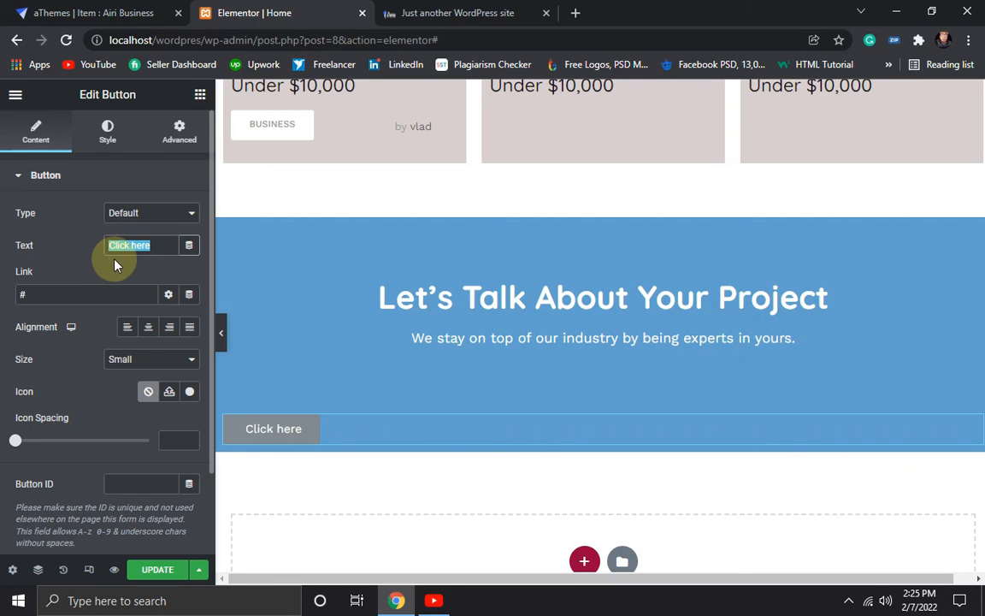
pyautogui.hotkey('ctrl', 'v')
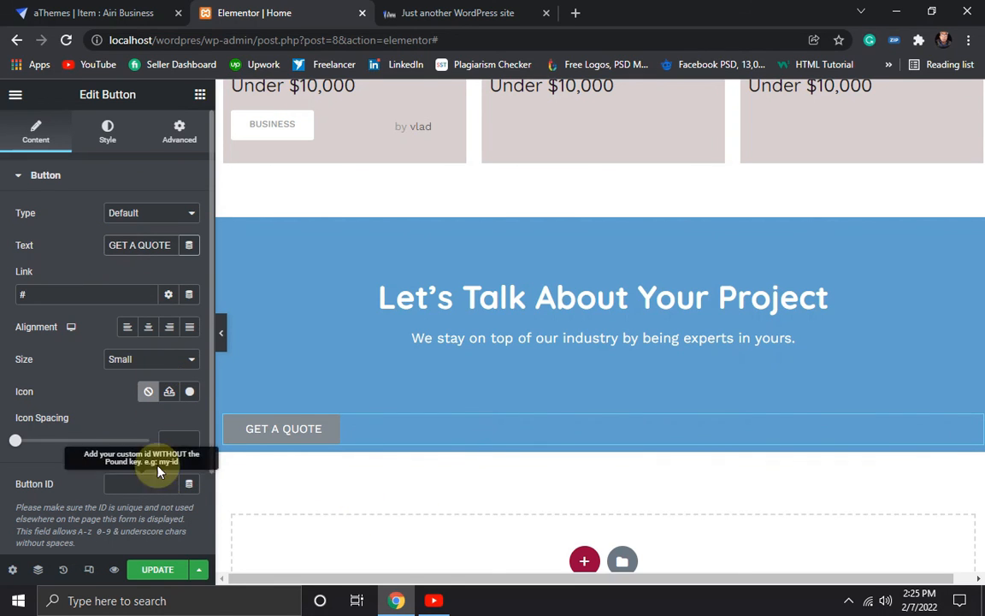
pyautogui.click(148, 334)
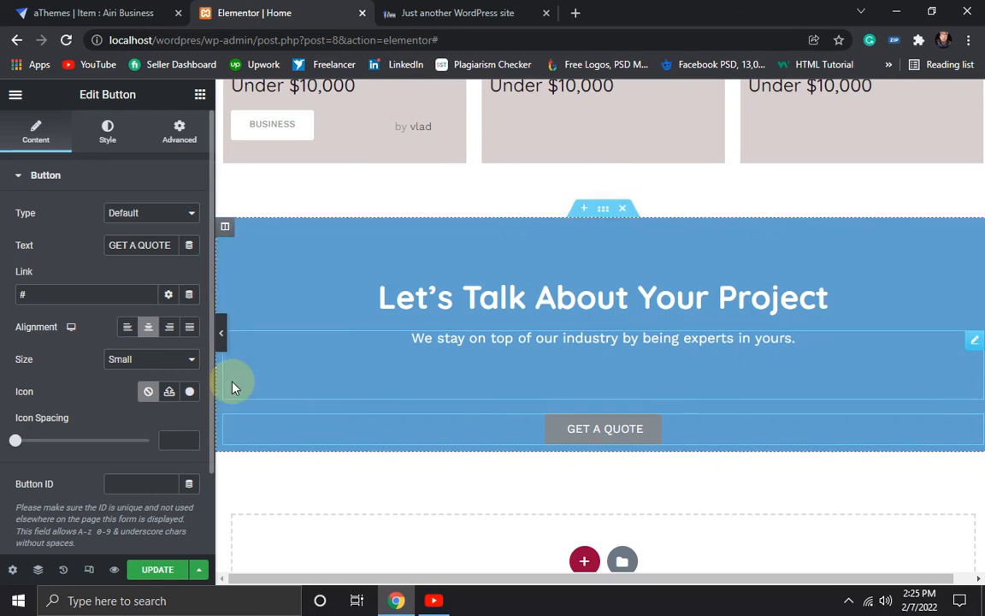
# - Check the demo button, and give the "GET A QUOTE" button white text and a Solid border in Elementor
pyautogui.click(104, 14)
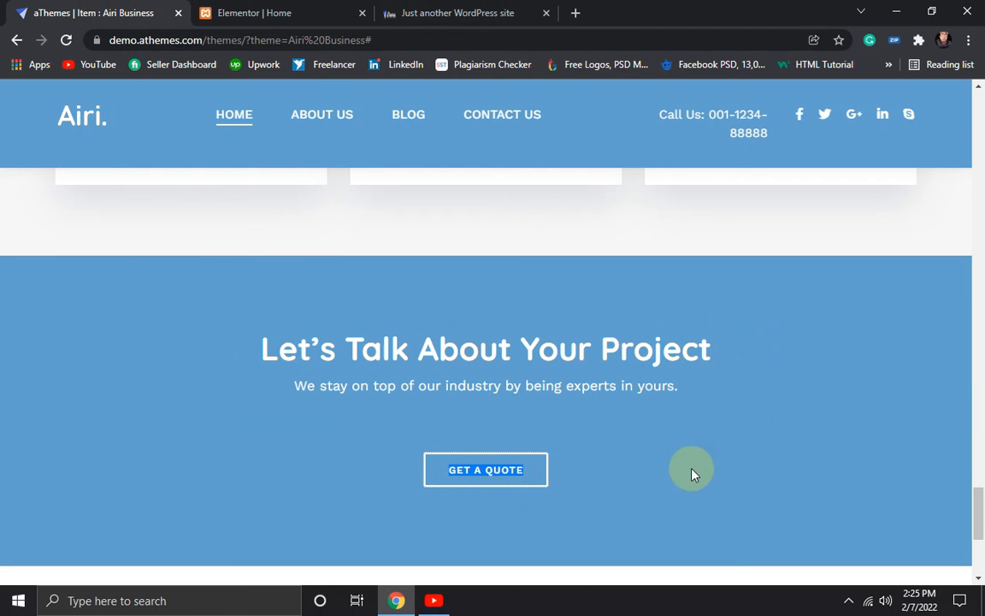
pyautogui.click(270, 11)
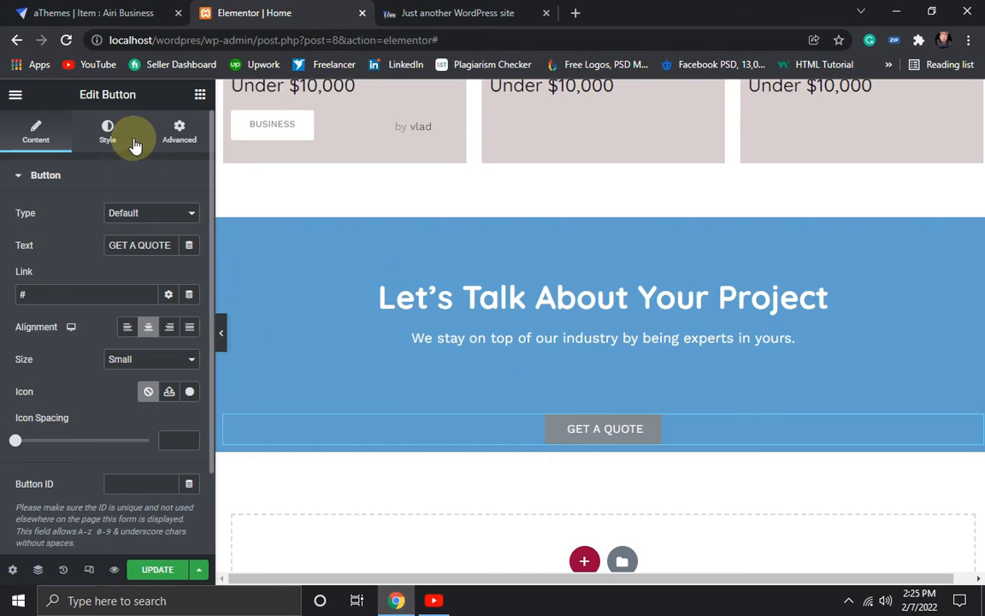
pyautogui.click(107, 133)
pyautogui.click(189, 312)
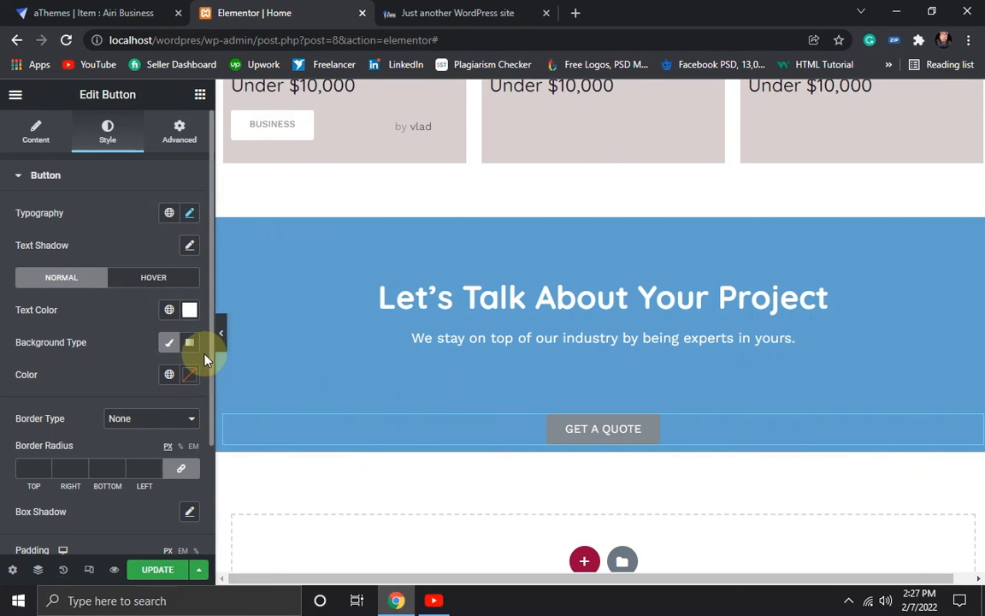
pyautogui.click(188, 422)
pyautogui.click(143, 446)
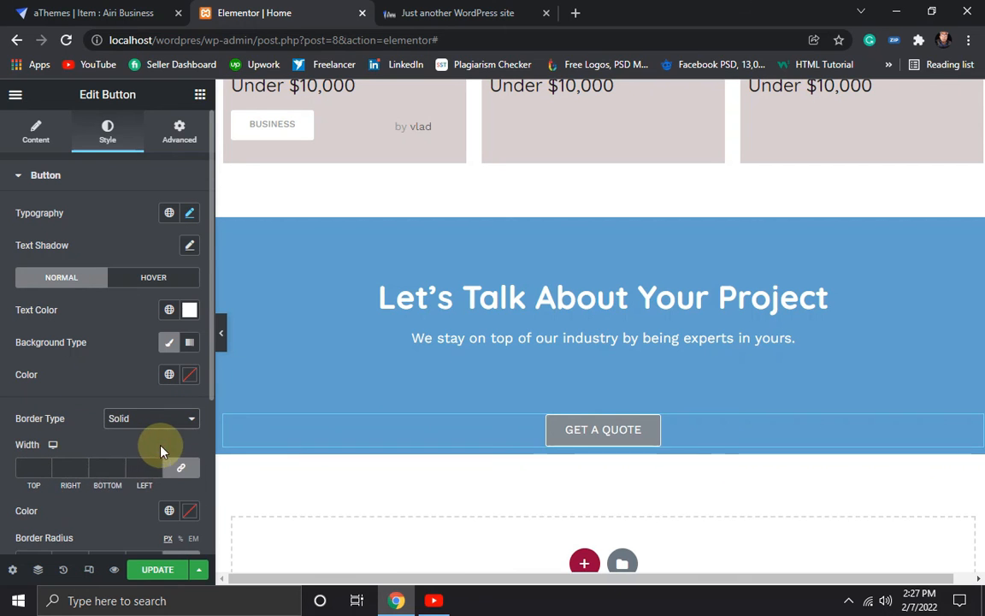
# - Make the "GET A QUOTE" button's background color fully transparent, with the value #02010100
pyautogui.scroll(-1, 197, 316)
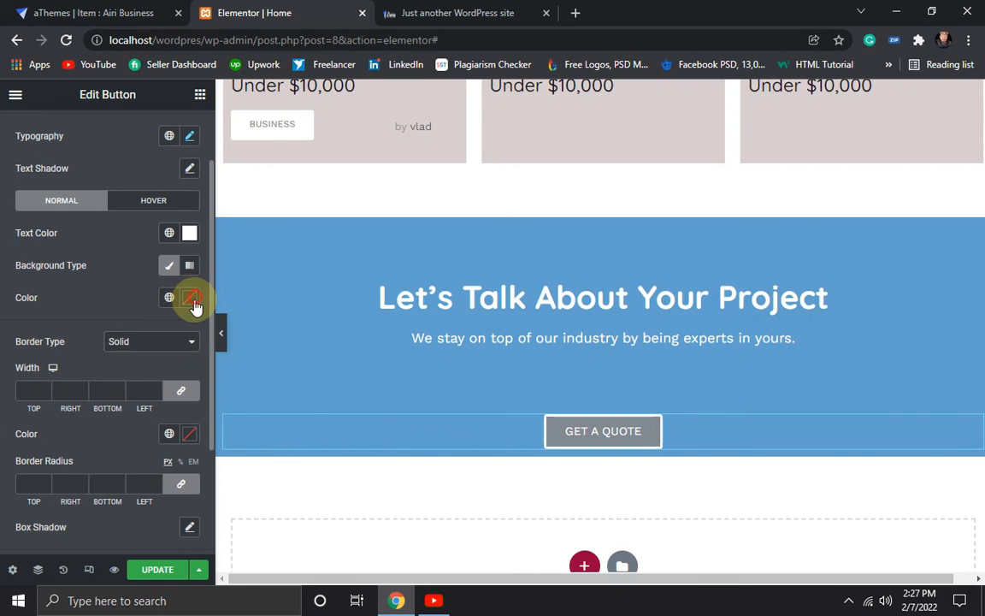
pyautogui.click(191, 300)
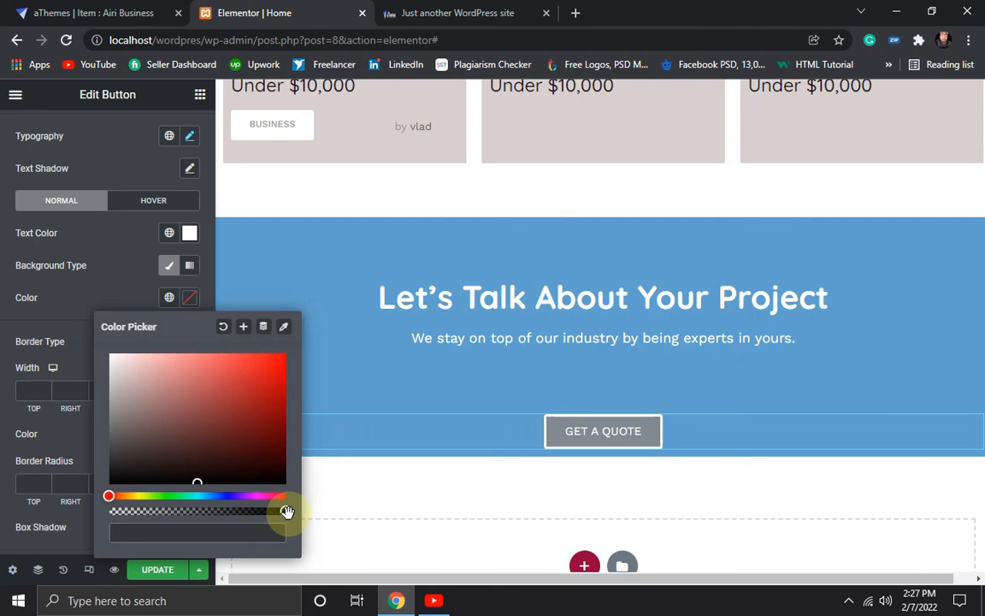
pyautogui.moveTo(279, 516); pyautogui.dragTo(106, 511)
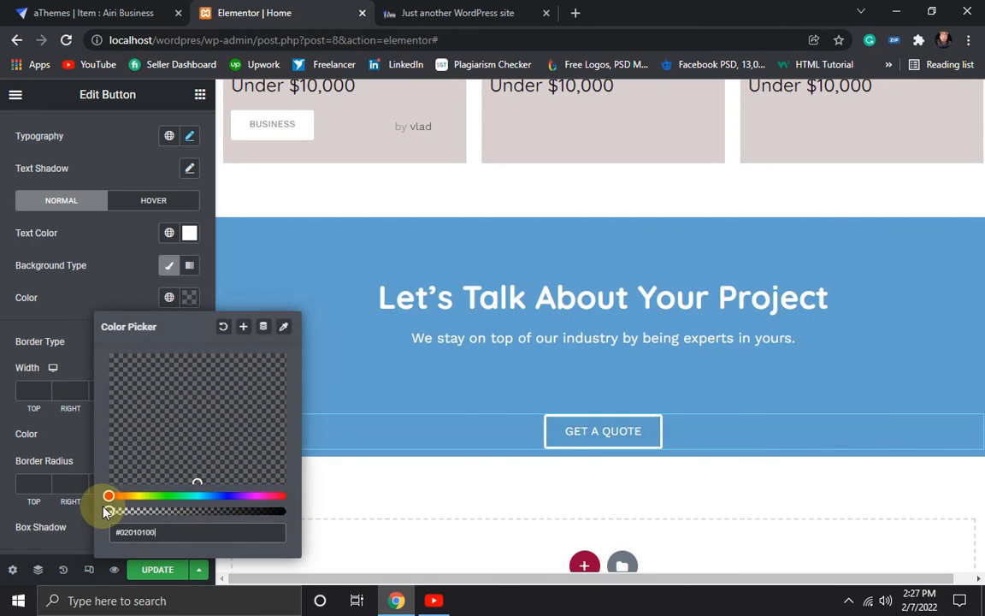
pyautogui.click(7, 486)
# - Change the "GET A QUOTE" button's border type to Groove and update the page
pyautogui.scroll(-3, 94, 440)
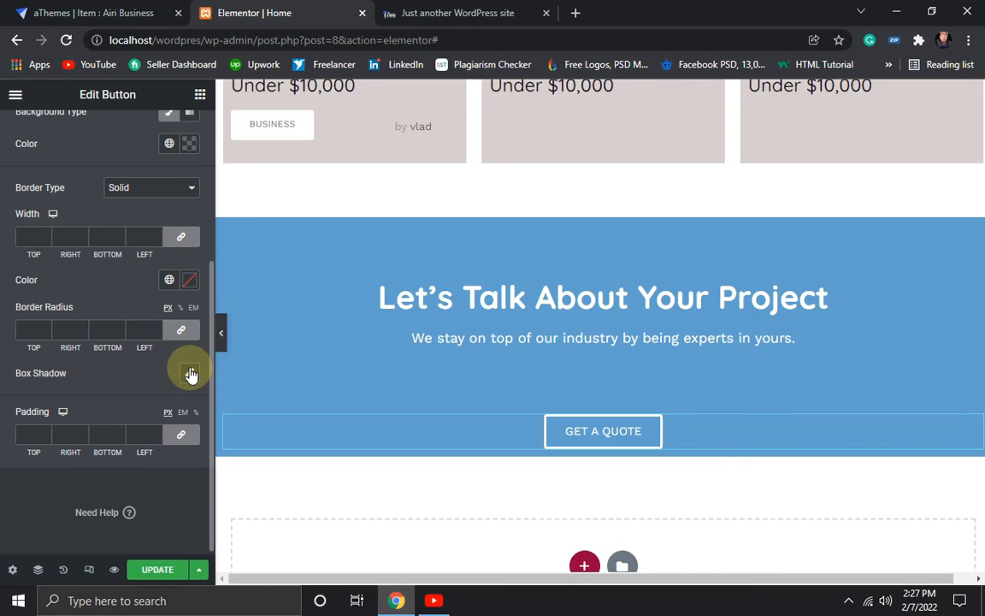
pyautogui.scroll(2, 179, 342)
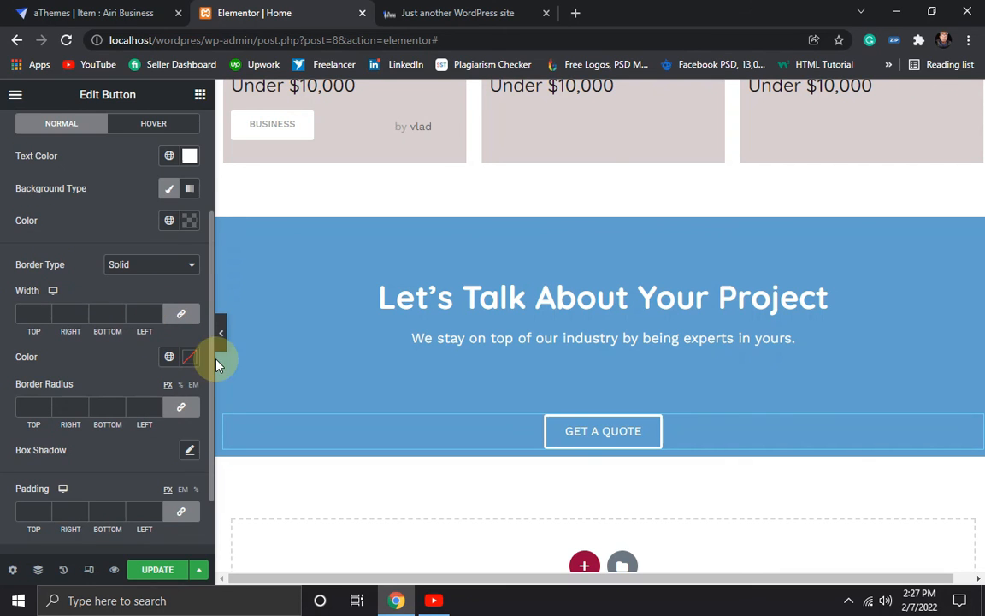
pyautogui.click(188, 272)
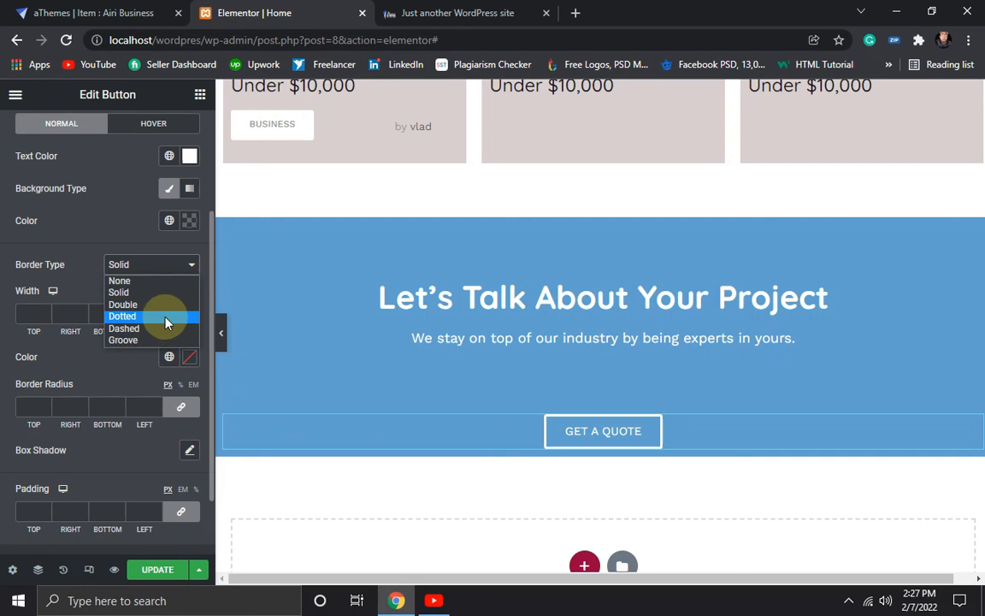
pyautogui.click(158, 340)
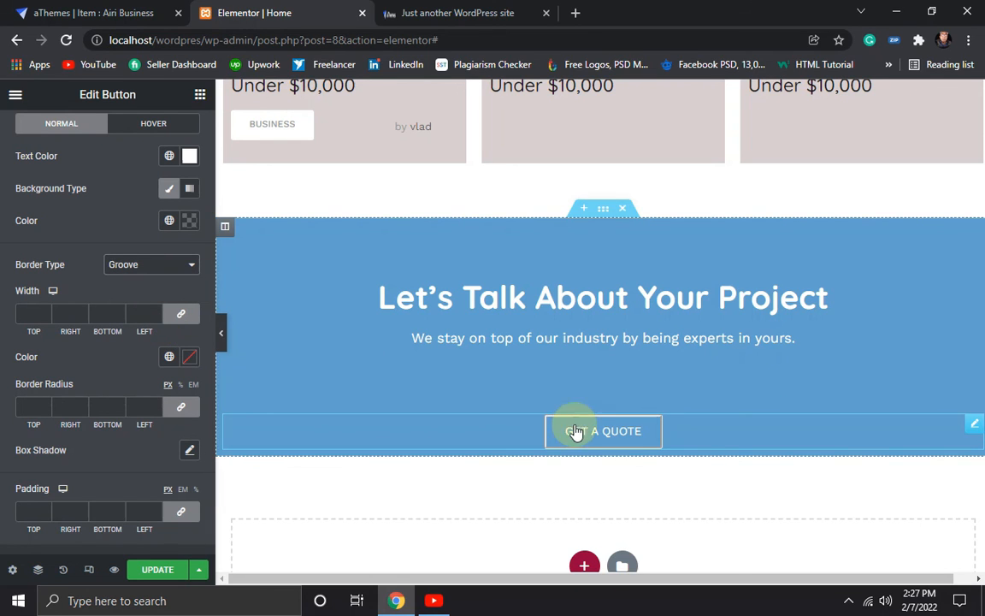
pyautogui.click(167, 574)
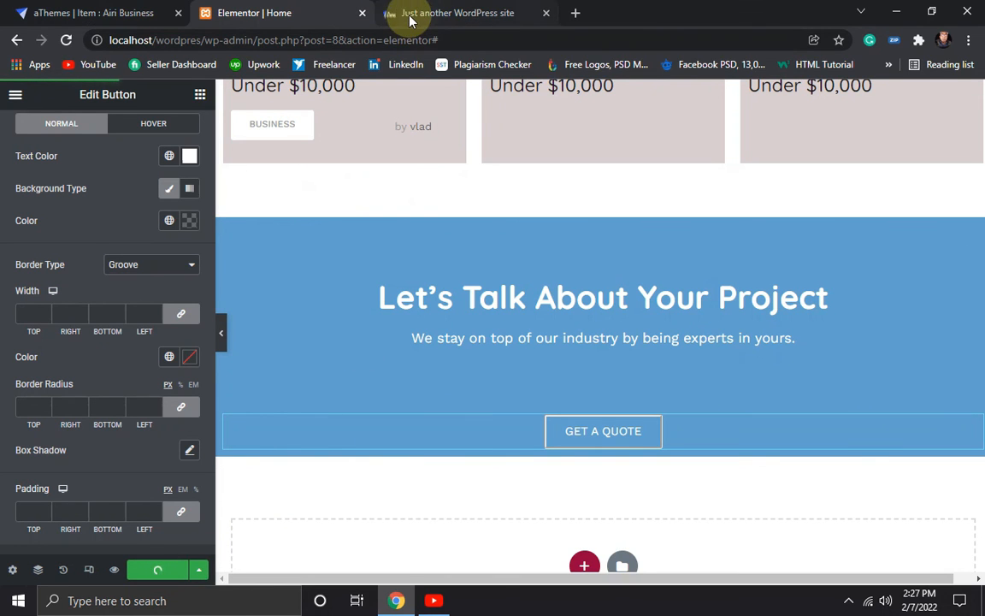
# - Reload the live page, compare its "GET A QUOTE" button and spacing with the demo page, and return to Elementor
pyautogui.click(407, 13)
pyautogui.click(66, 40)
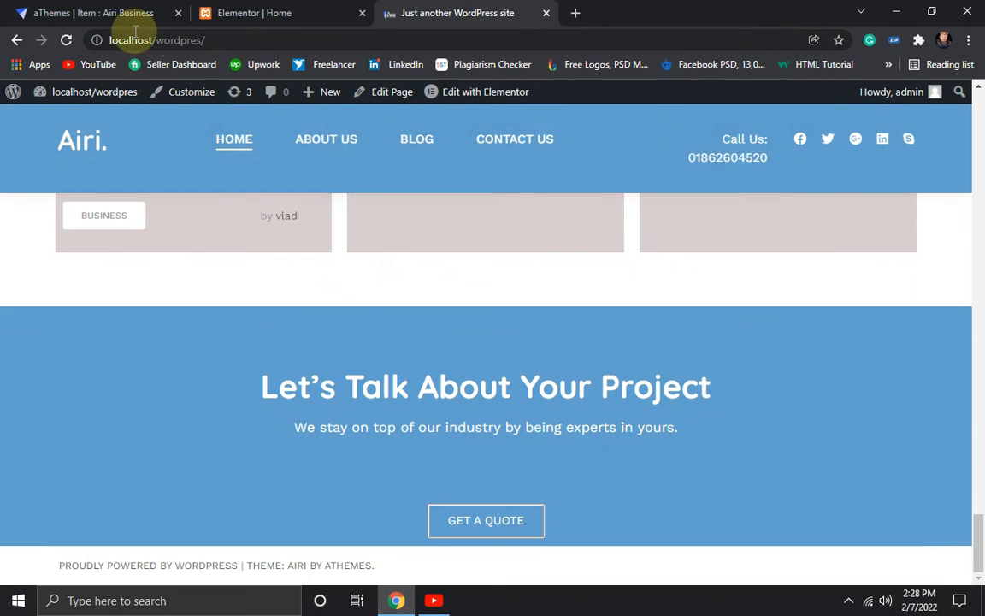
pyautogui.click(101, 10)
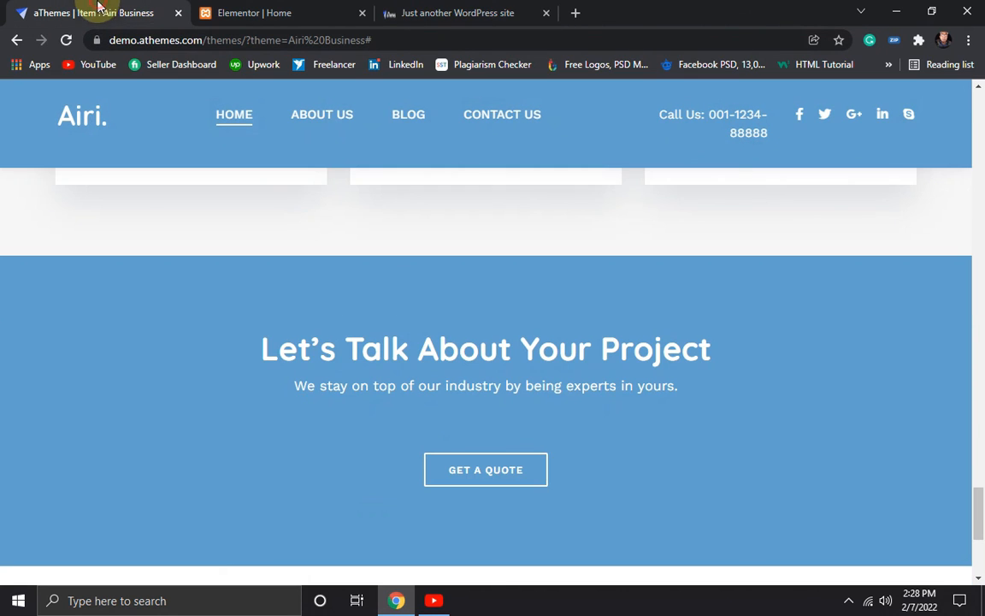
pyautogui.click(451, 9)
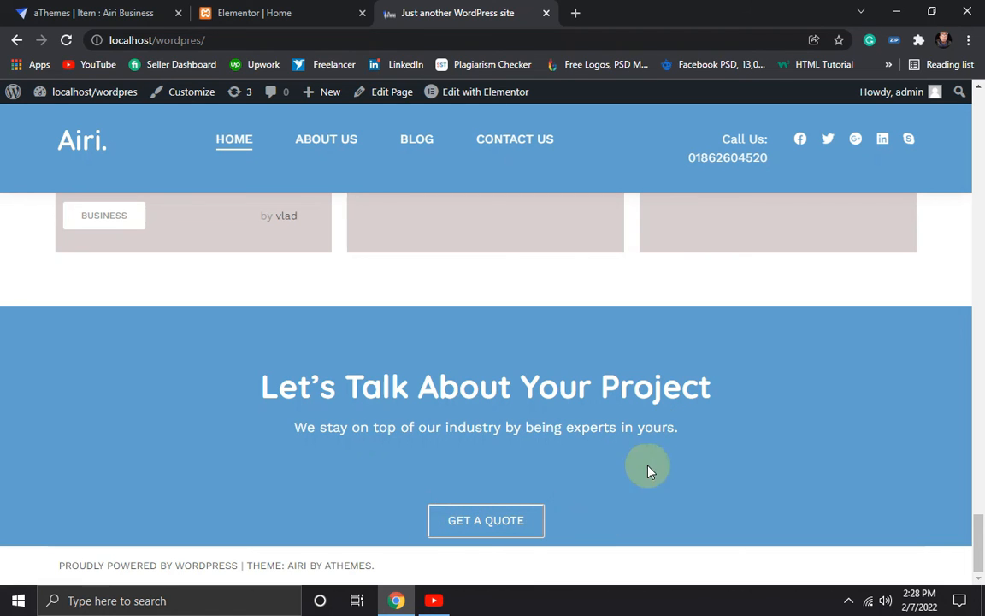
pyautogui.click(79, 13)
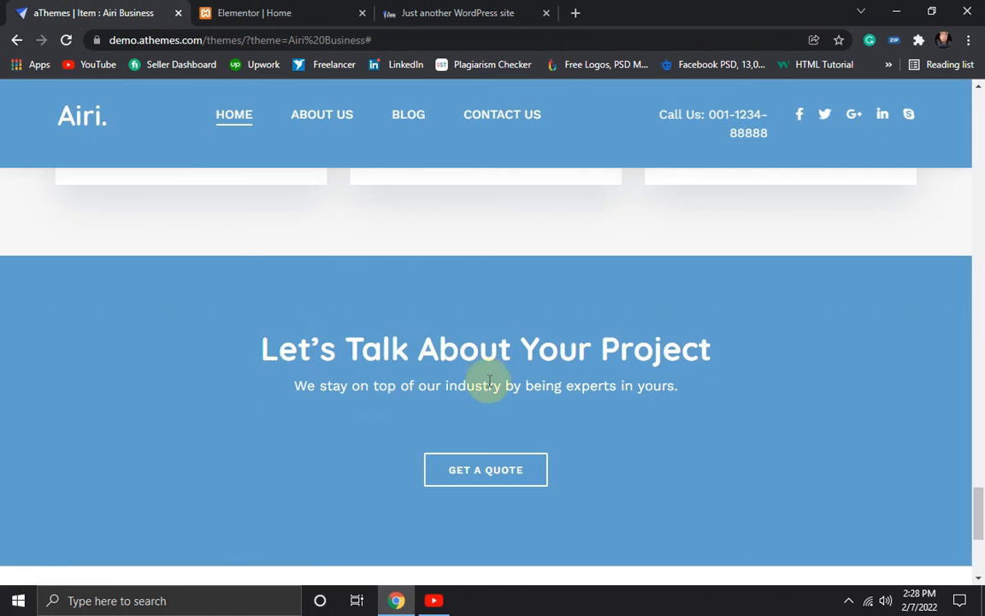
pyautogui.click(435, 10)
pyautogui.click(248, 13)
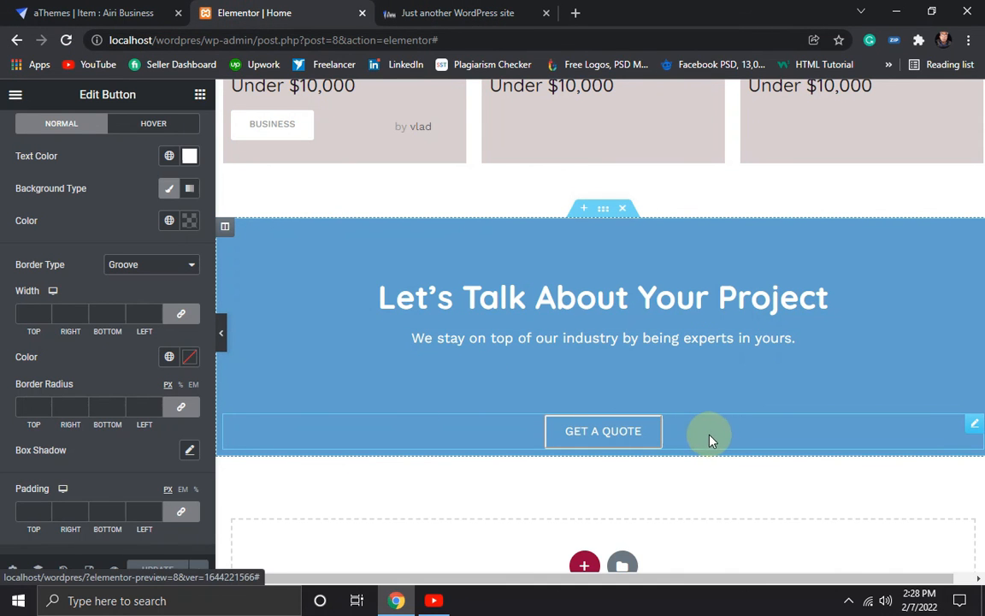
# - Unlink the "GET A QUOTE" button's margins and raise its bottom margin past 33 px to extend the blue area below it
pyautogui.scroll(2, 165, 220)
pyautogui.click(177, 130)
pyautogui.click(180, 233)
pyautogui.click(121, 233)
pyautogui.click(120, 233)
pyautogui.click(120, 233)
pyautogui.click(120, 234)
pyautogui.click(120, 234)
pyautogui.click(119, 230)
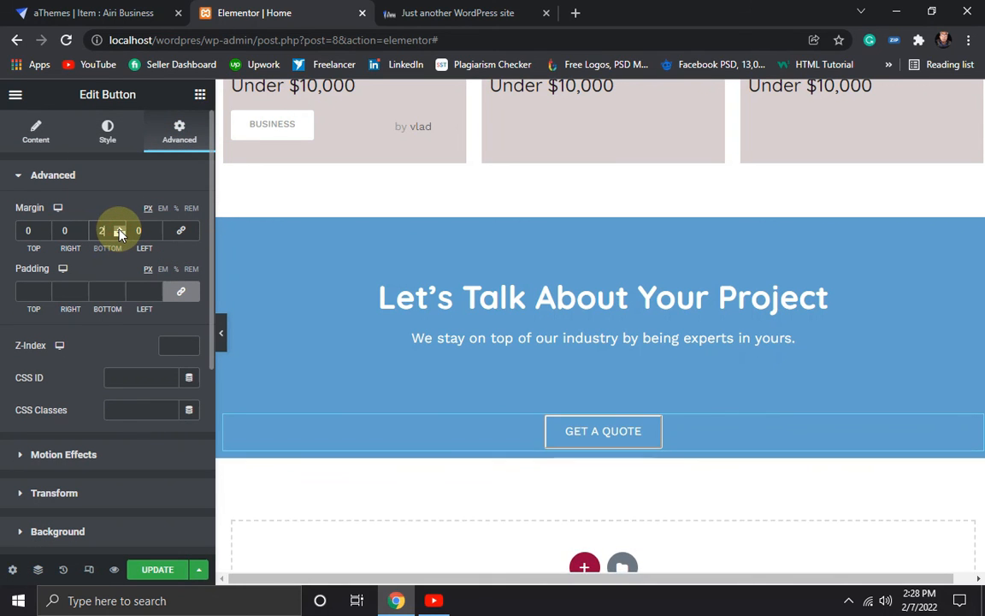
pyautogui.click(120, 231)
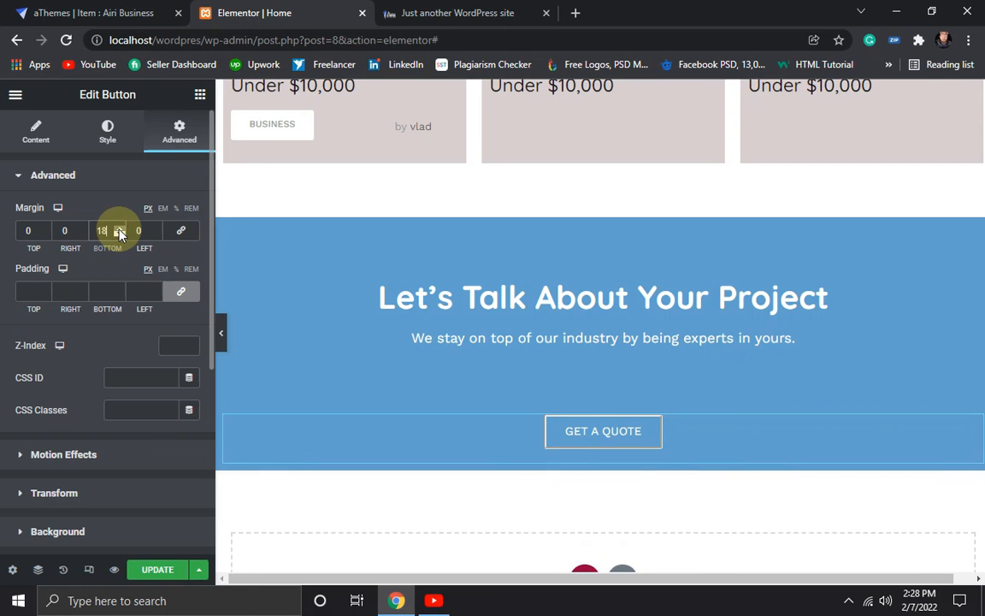
pyautogui.click(119, 230)
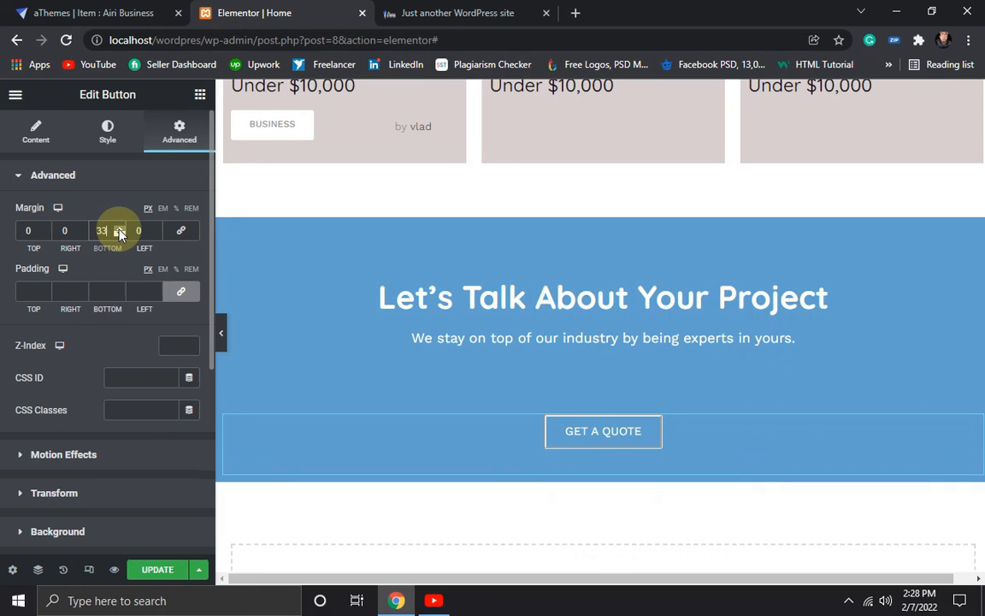
# - Reduce the subtitle's bottom margin to 60 px and update the page
pyautogui.click(586, 358)
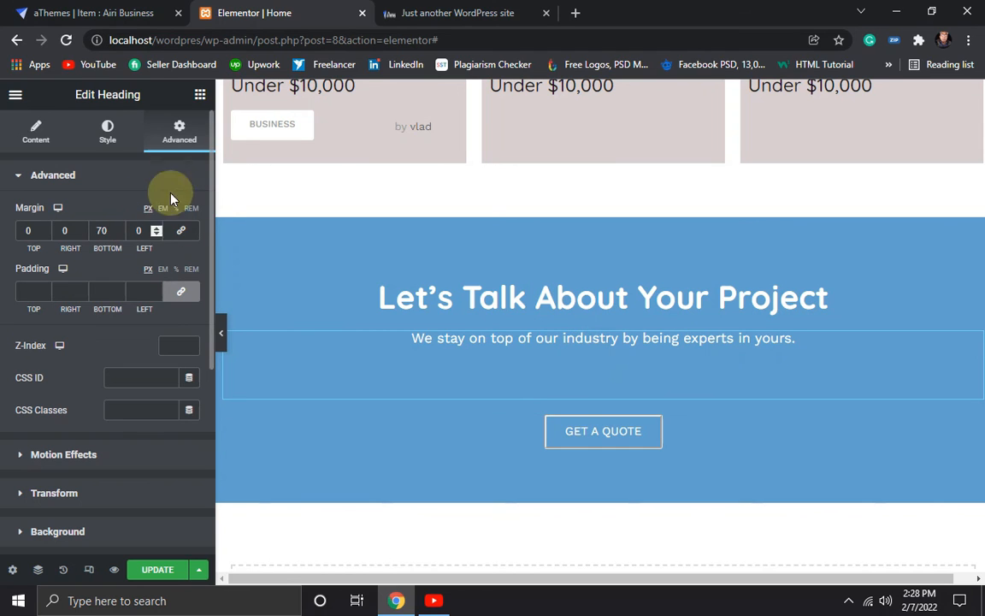
pyautogui.click(121, 235)
pyautogui.click(120, 235)
pyautogui.click(120, 236)
pyautogui.click(121, 235)
pyautogui.click(120, 235)
pyautogui.click(121, 236)
pyautogui.click(120, 235)
pyautogui.click(121, 235)
pyautogui.click(120, 235)
pyautogui.click(121, 235)
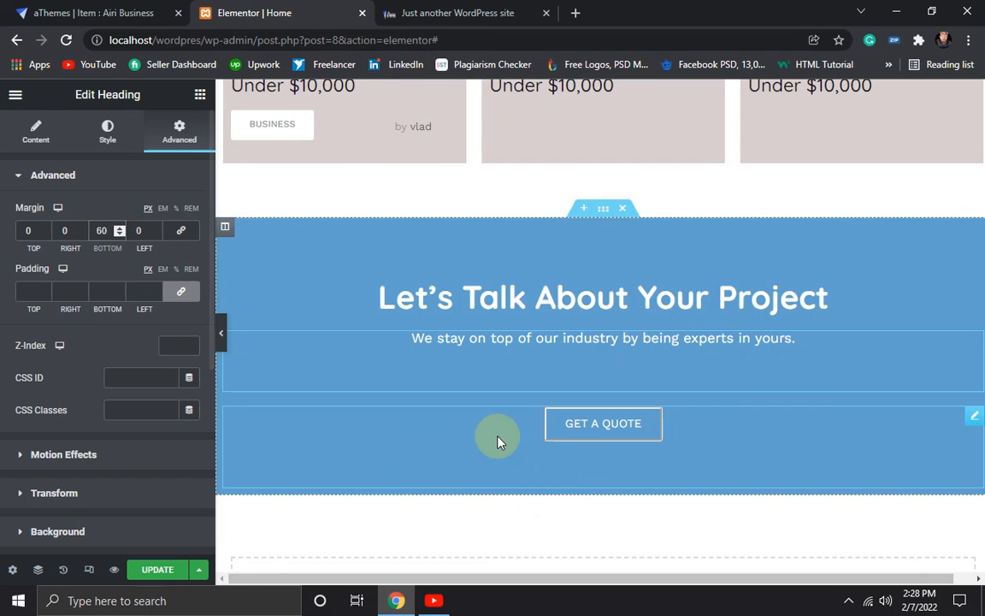
pyautogui.click(156, 568)
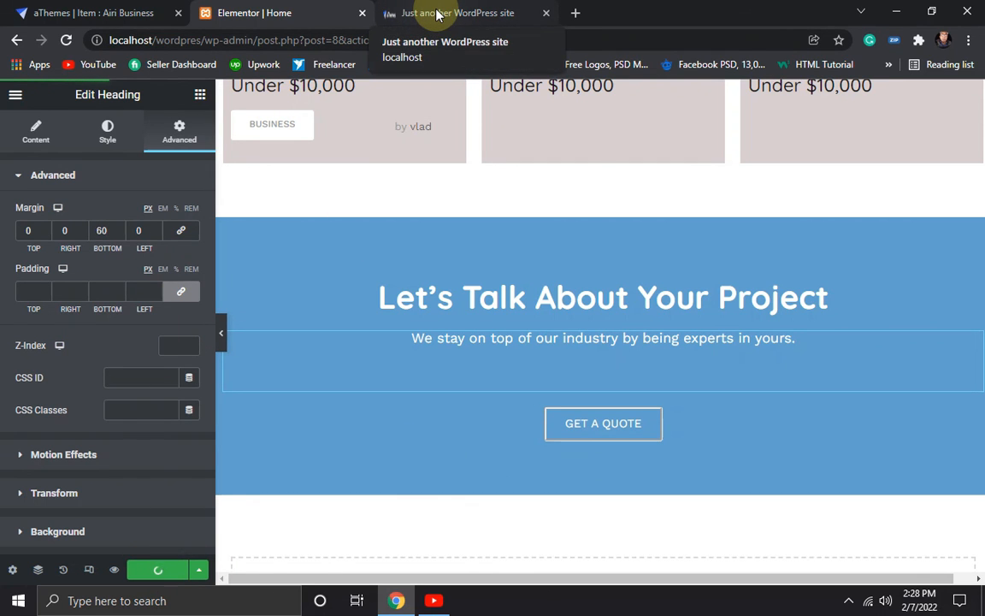
# - Review the finished blue section and its "GET A QUOTE" button on the live page against the demo page
pyautogui.click(438, 16)
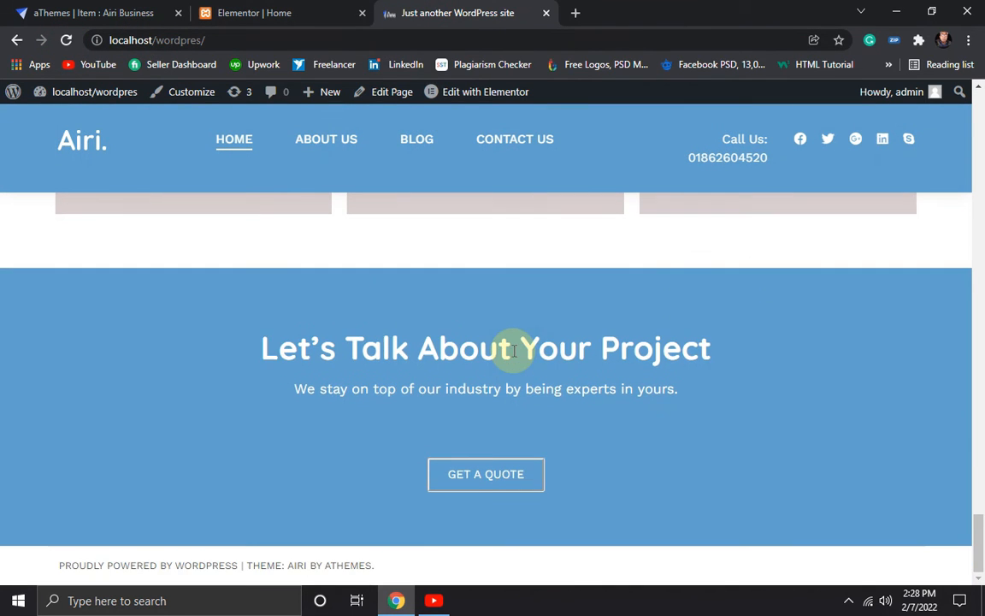
pyautogui.scroll(3, 550, 319)
pyautogui.scroll(-3, 554, 321)
pyautogui.click(84, 13)
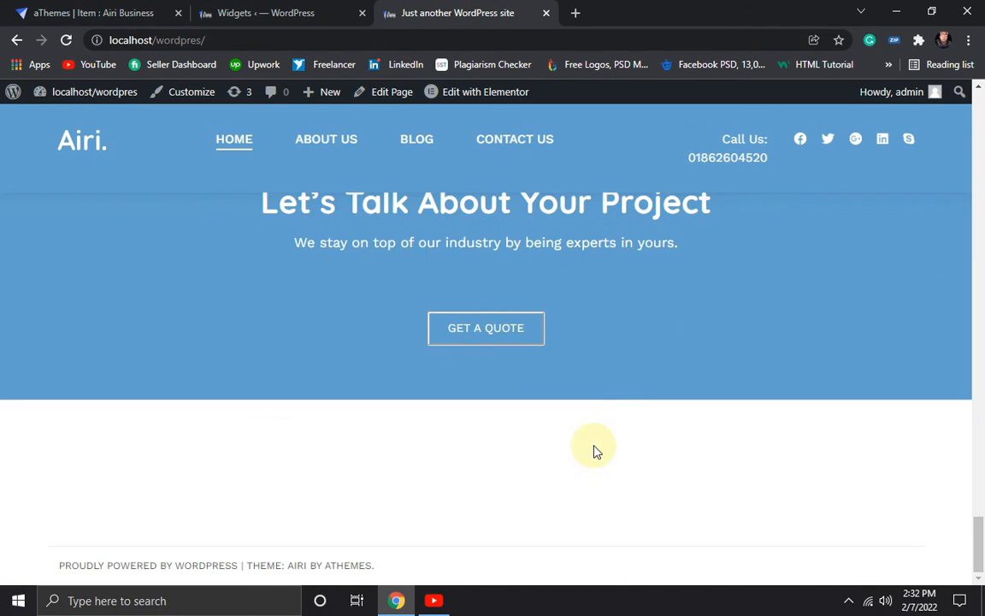
pyautogui.scroll(2, 598, 394)
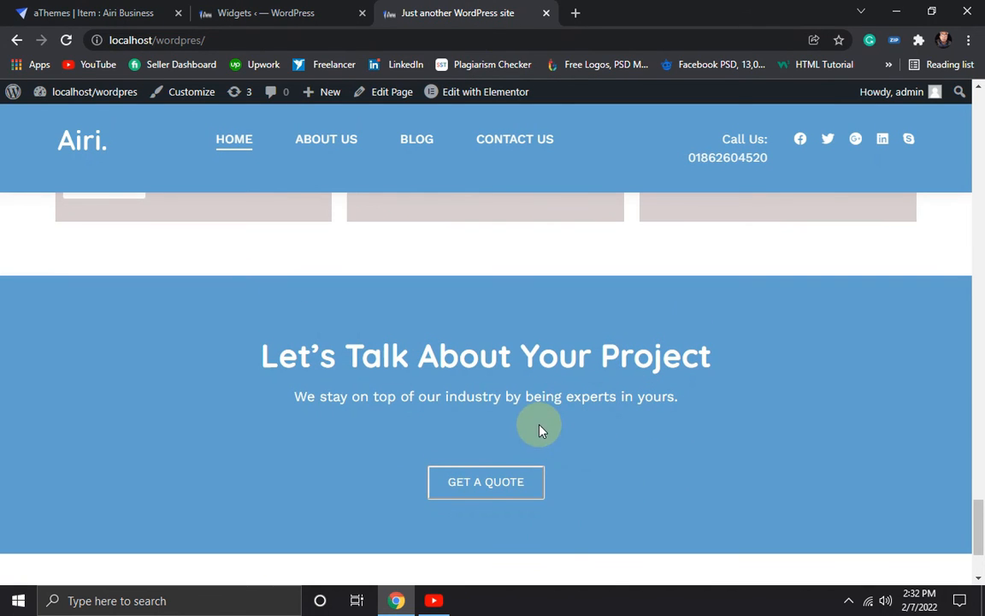
pyautogui.scroll(-1, 539, 430)
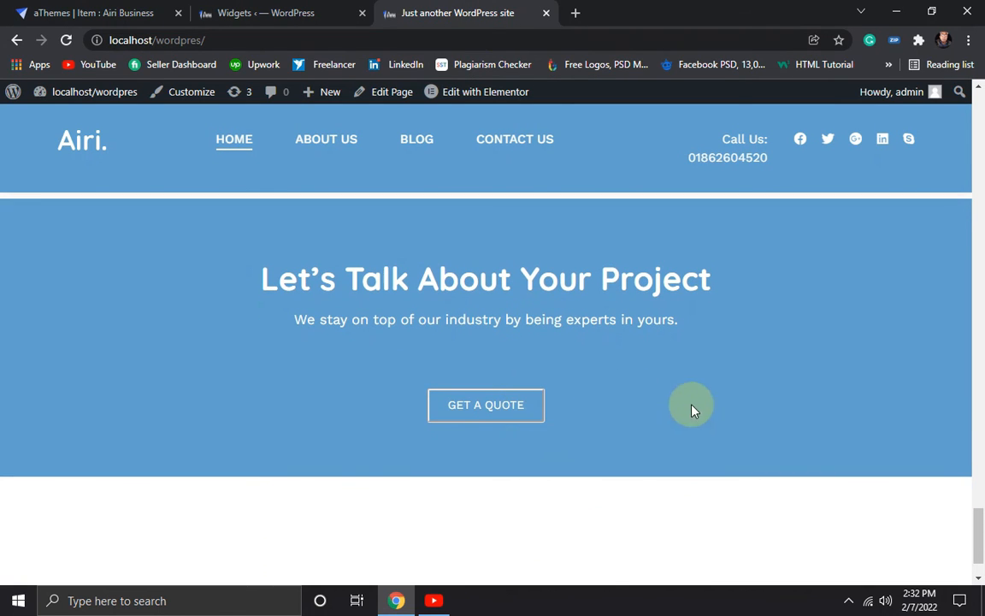
# - Look at the WordPress Widgets page and examine the footer columns at the end of the demo page
pyautogui.click(256, 12)
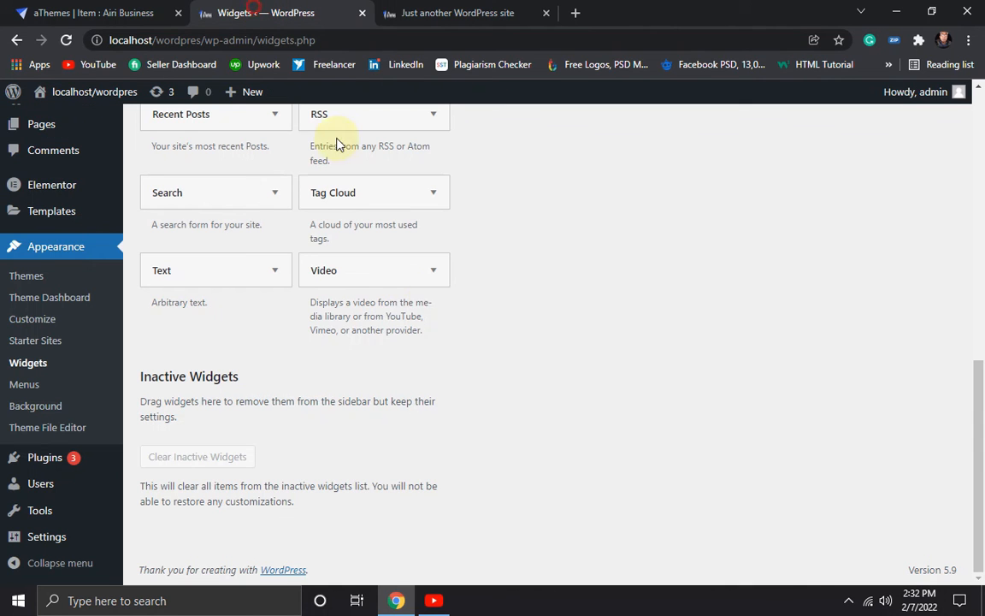
pyautogui.click(190, 9)
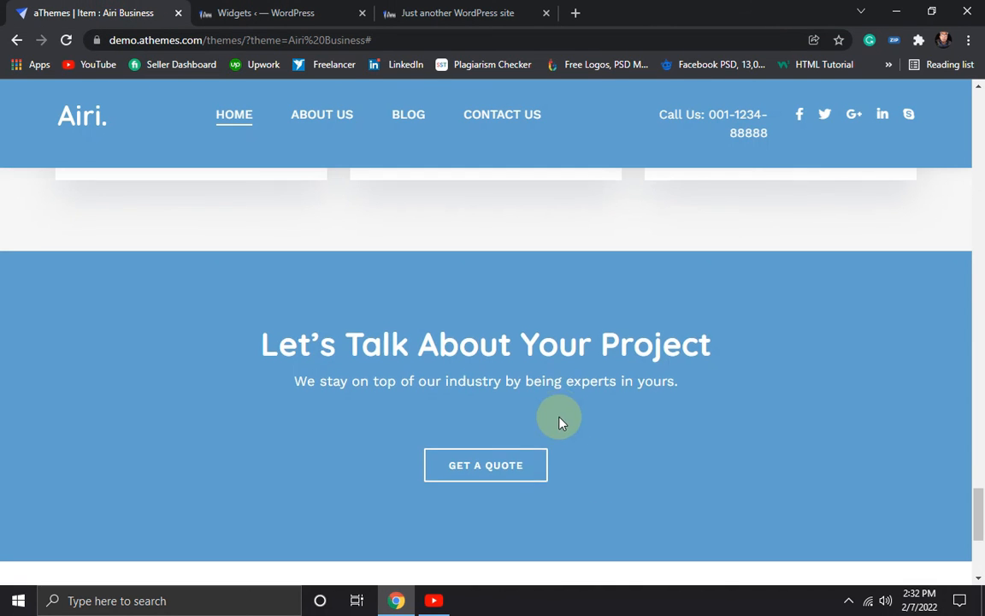
pyautogui.scroll(-4, 559, 418)
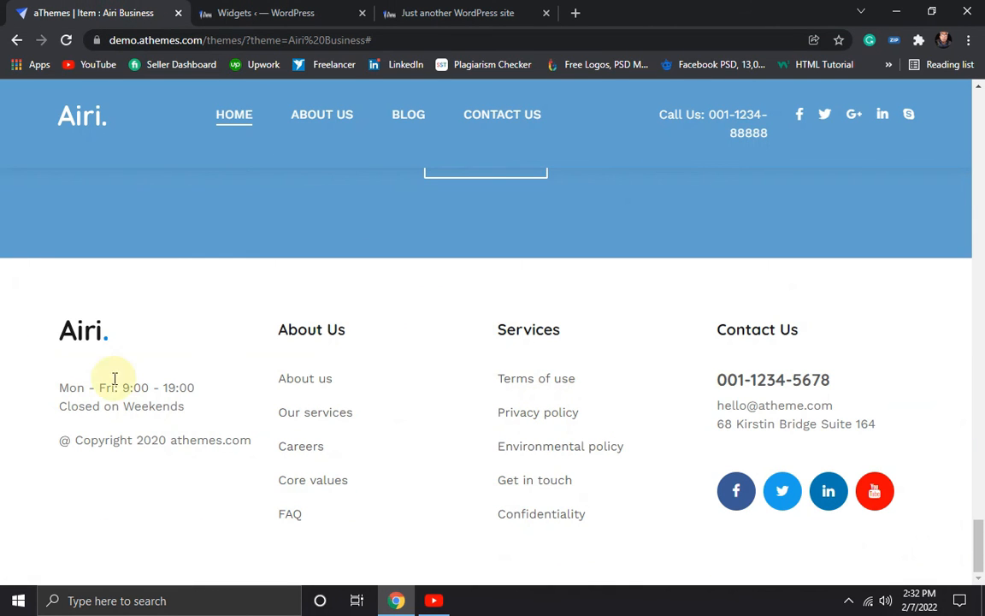